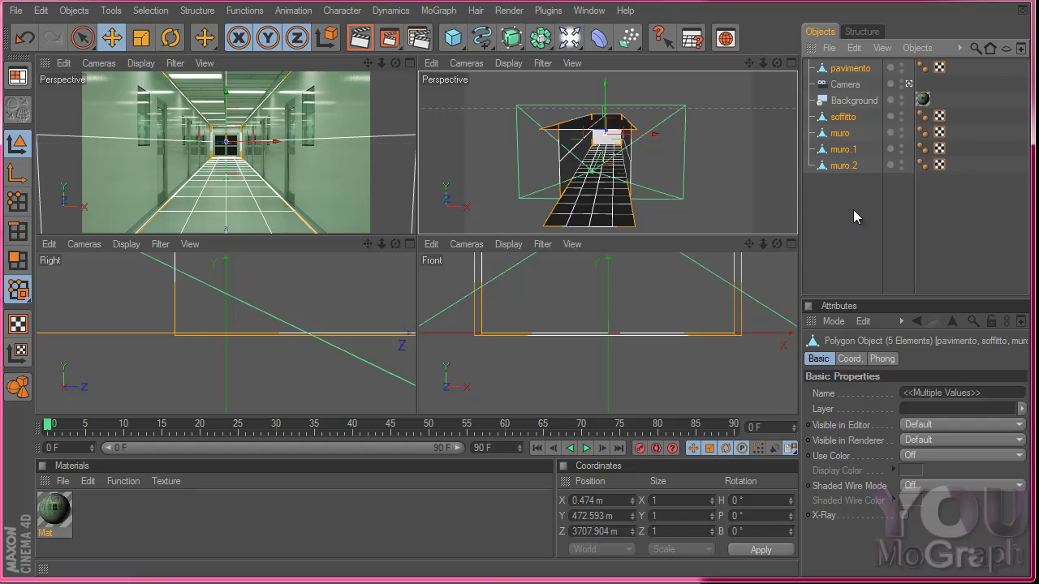
- Drop the Mat material on pavimento and copy its texture tag to the ceiling and wall objects
left_click(844, 69)
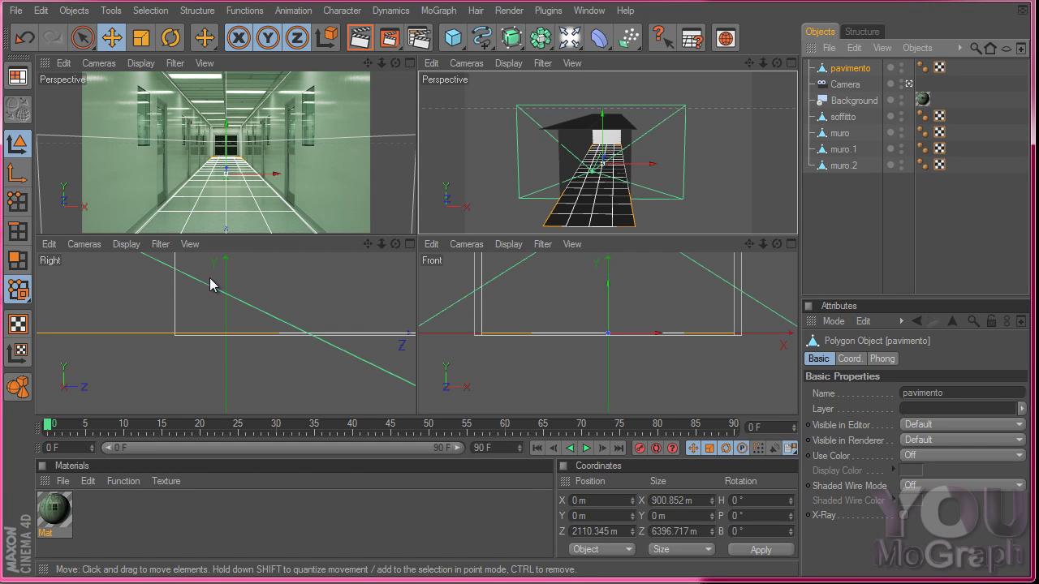
left_click(55, 504)
left_click_drag(55, 509, 877, 71)
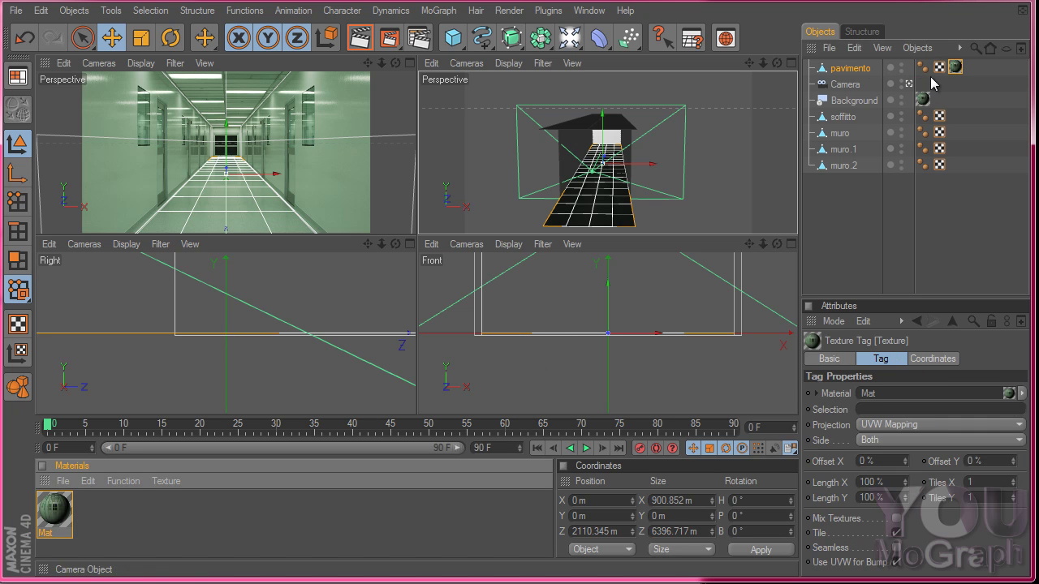
mouse_move(955, 69)
left_mouse_down("ctrl")
mouse_move(923, 117)
mouse_move(860, 136)
mouse_move(848, 151)
left_mouse_up("ctrl")
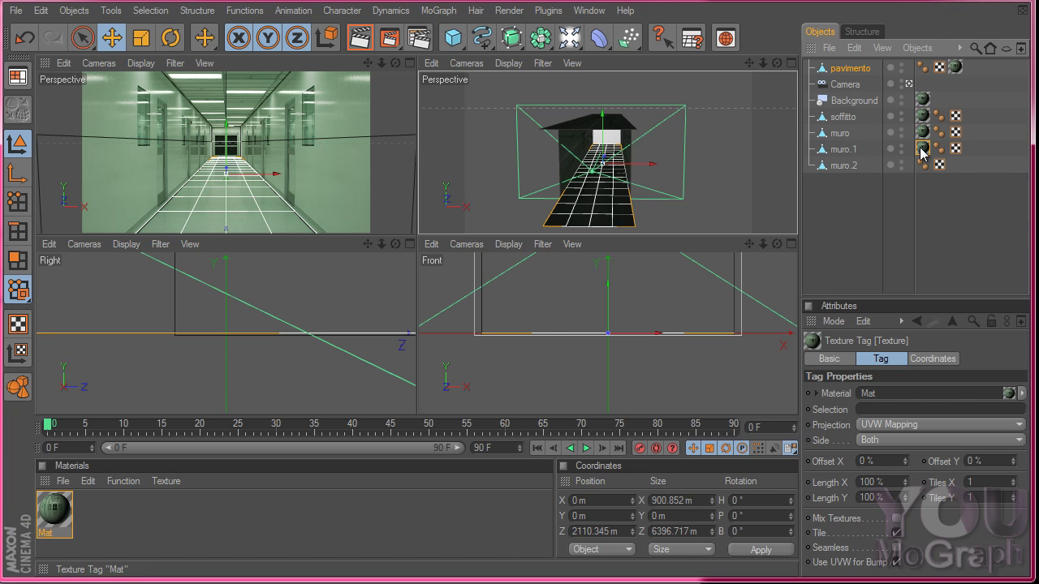
left_click_drag(923, 150, 846, 166, "ctrl")
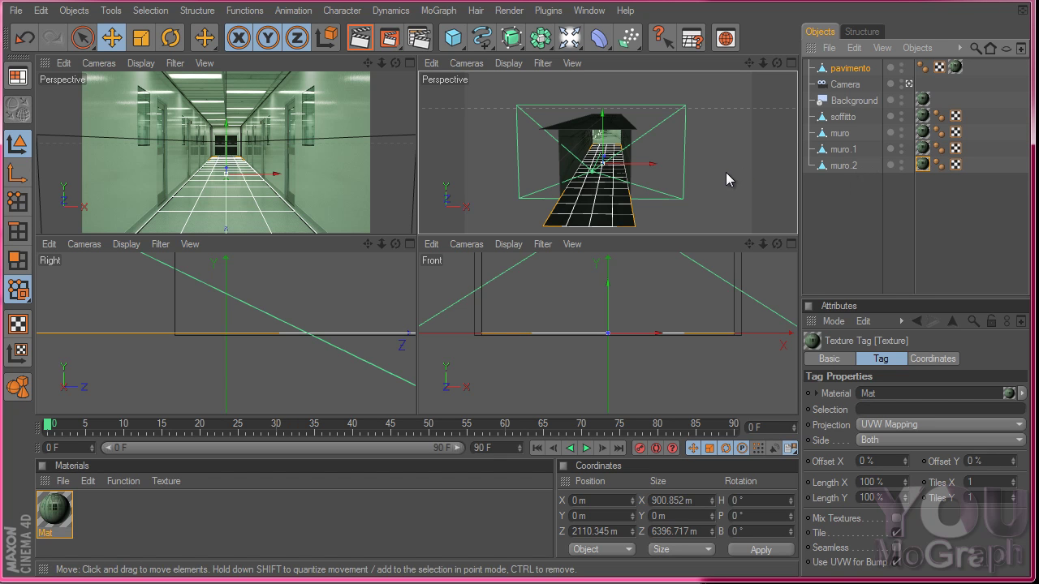
- Turn off the Background object's Visible in Editor and Visible in Renderer
left_click(853, 101)
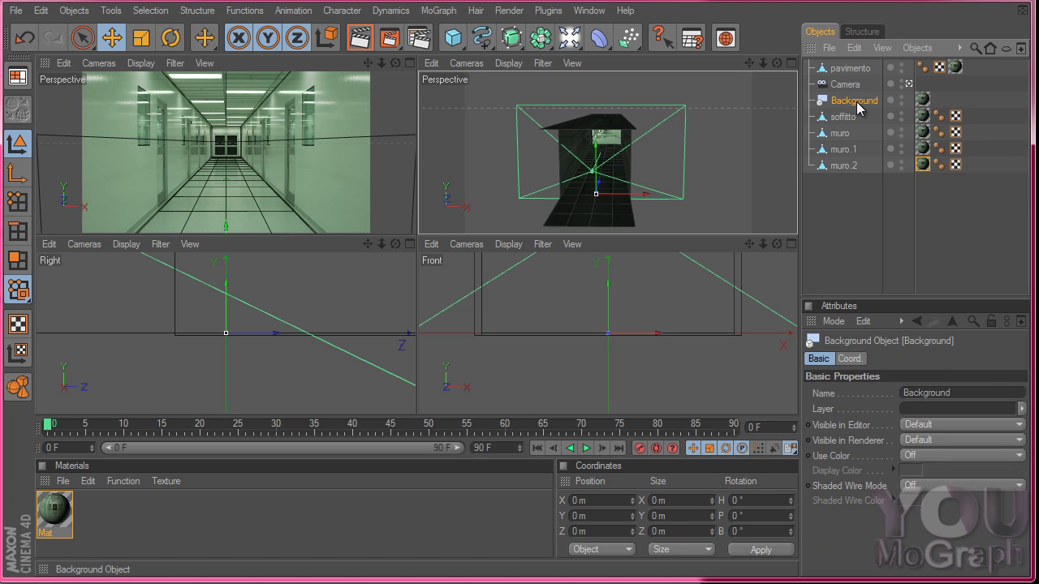
double_click(902, 104)
double_click(901, 97)
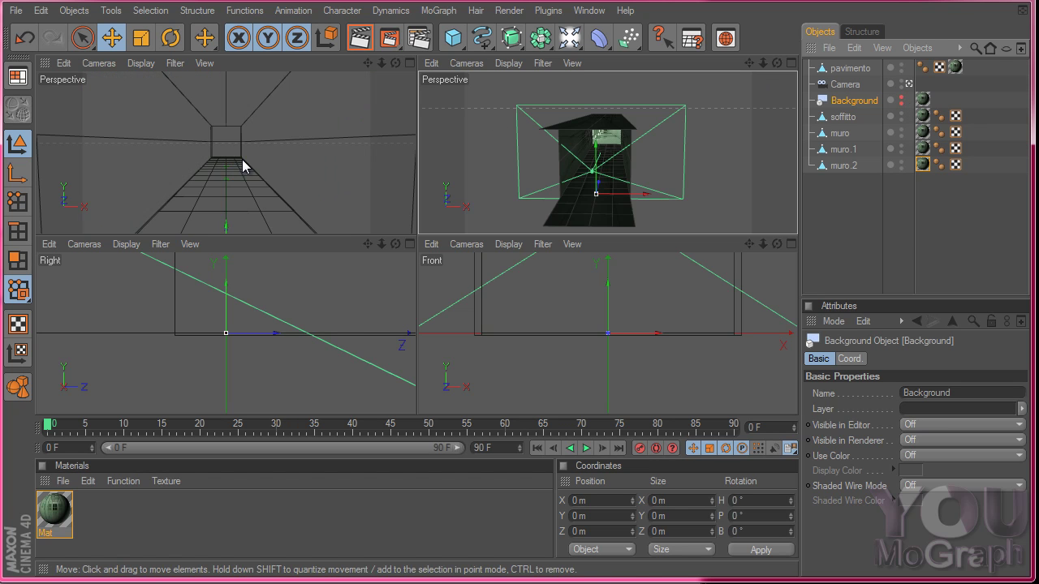
- Switch the left perspective view to Gouraud Shading (Lines)
scroll(644, 169, "up", 3)
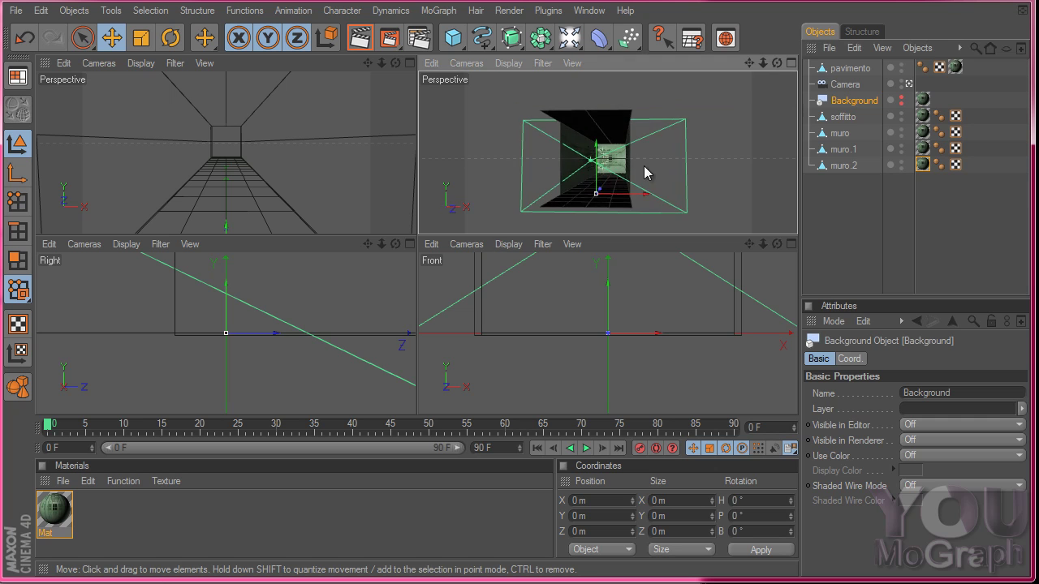
scroll(505, 234, "up", 5)
scroll(505, 227, "down", 2)
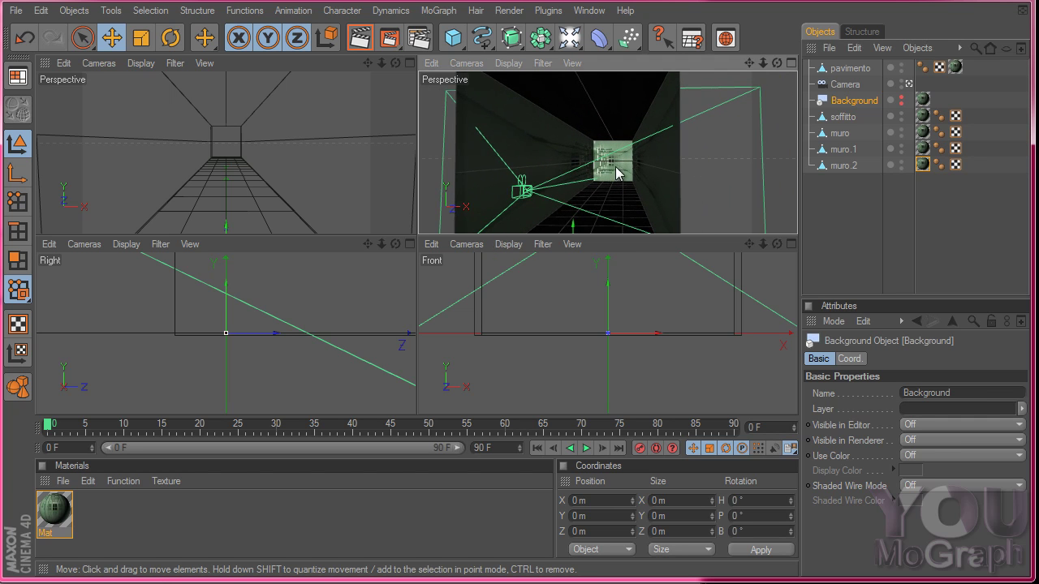
left_click(97, 64)
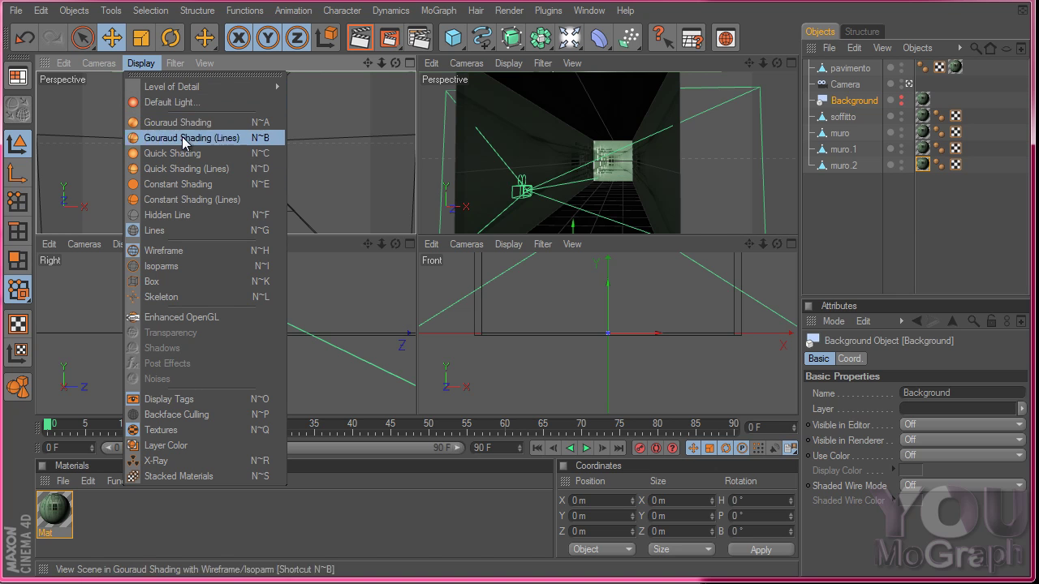
left_click(177, 138)
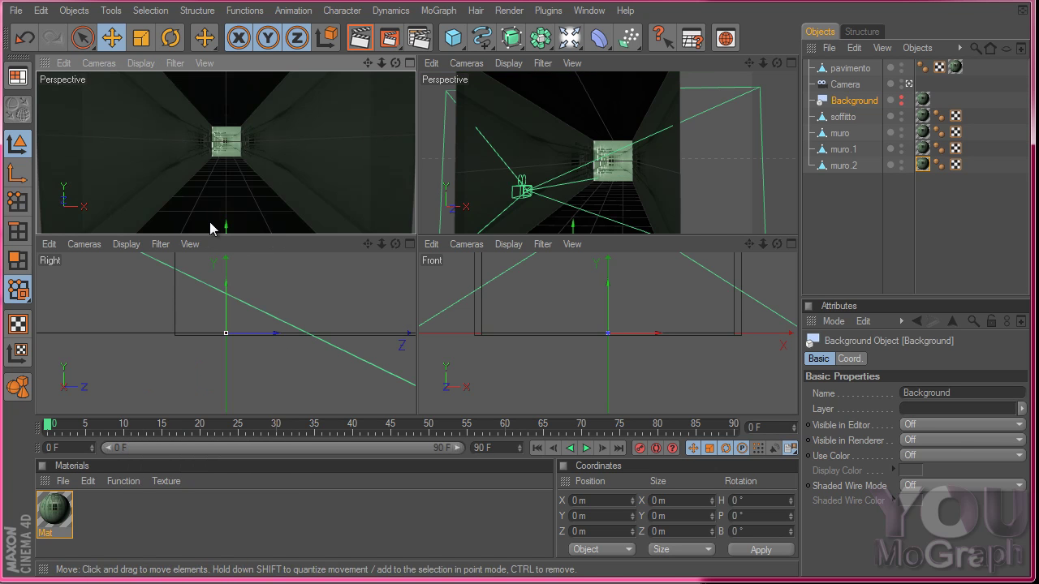
- Open the Mat material from soffitto's texture tag to show its bg_corridor.png Color channel
left_click(843, 119)
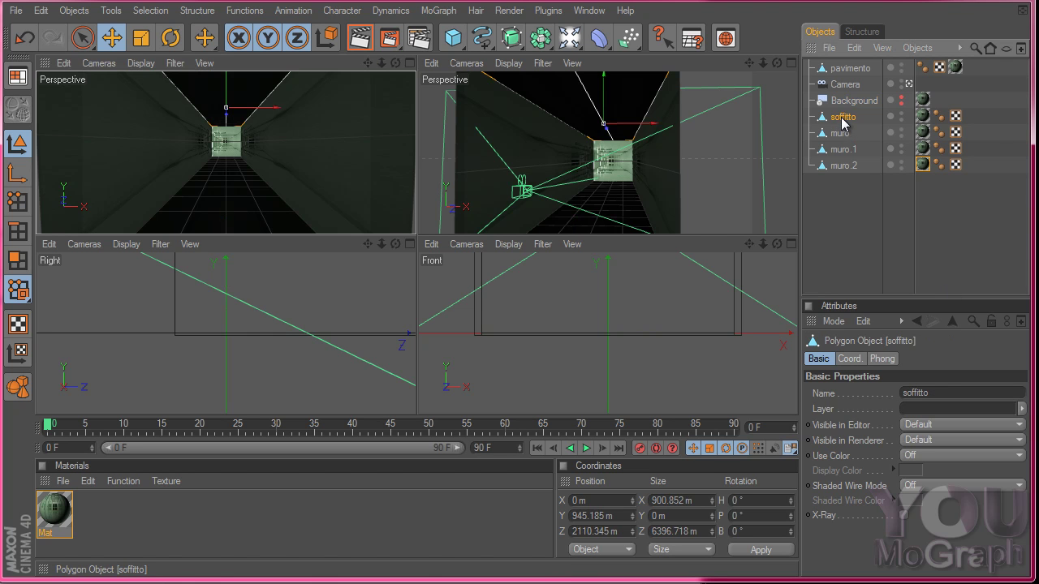
double_click(923, 117)
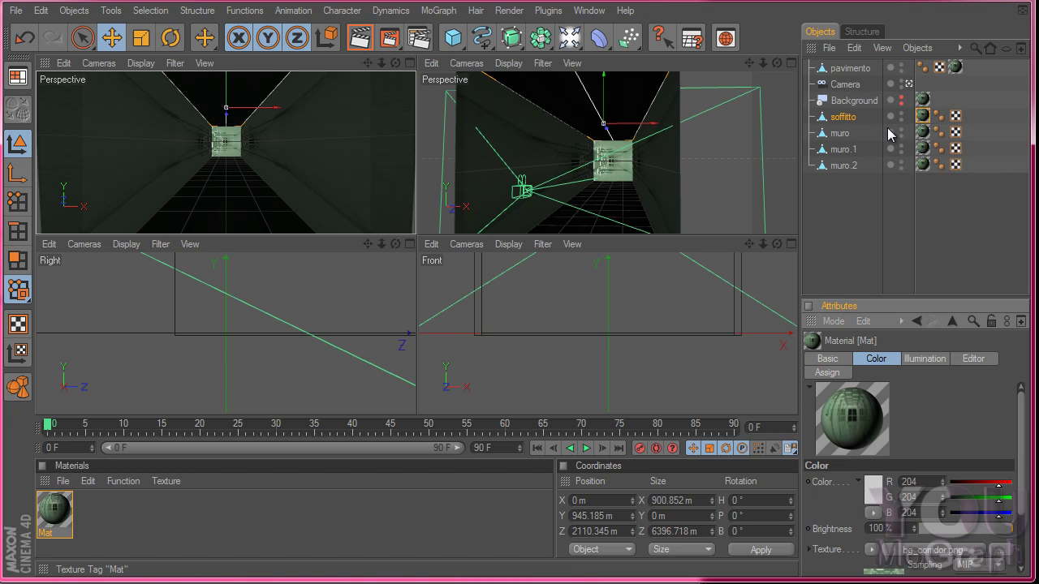
double_click(53, 514)
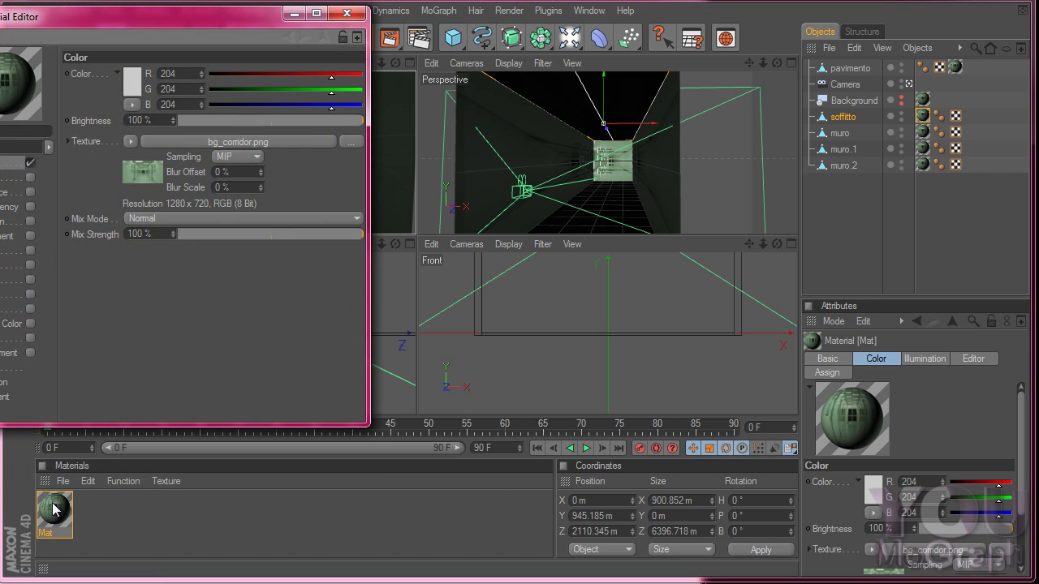
left_click(347, 13)
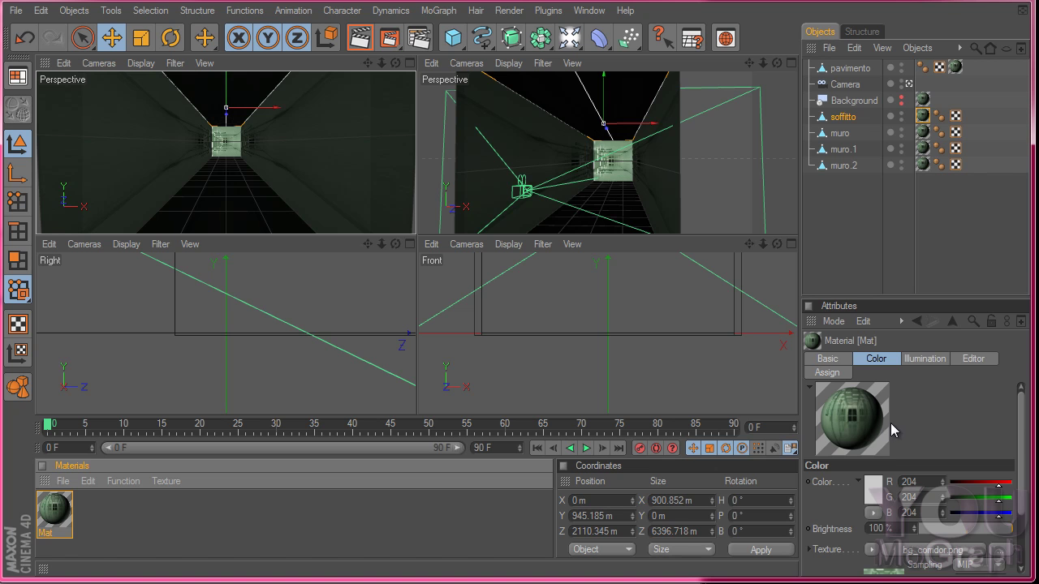
scroll(928, 455, "down", 3)
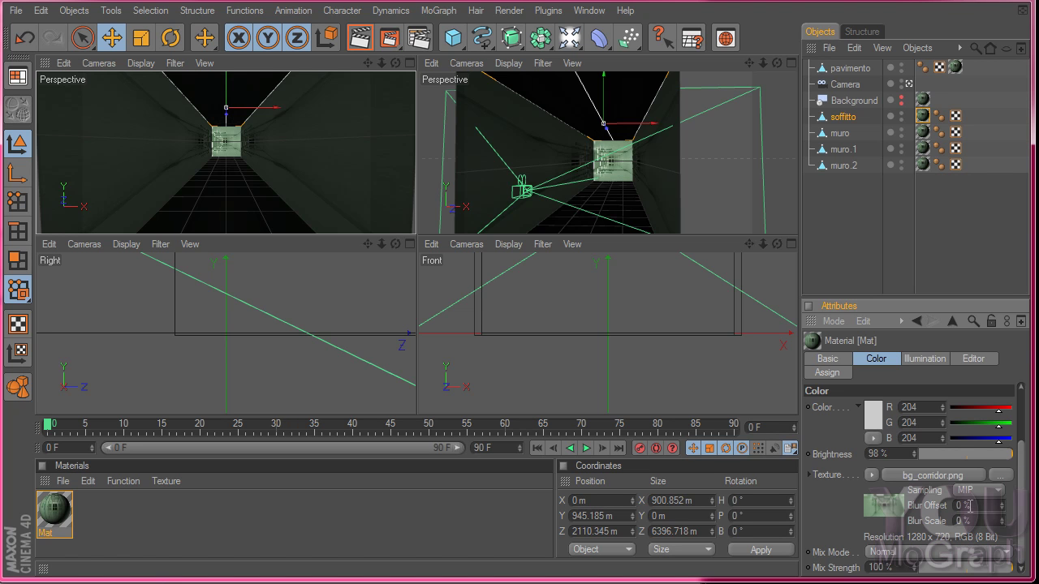
- Set the soffitto and muro texture tags to Camera Mapping linked to the Camera object
left_click(922, 116)
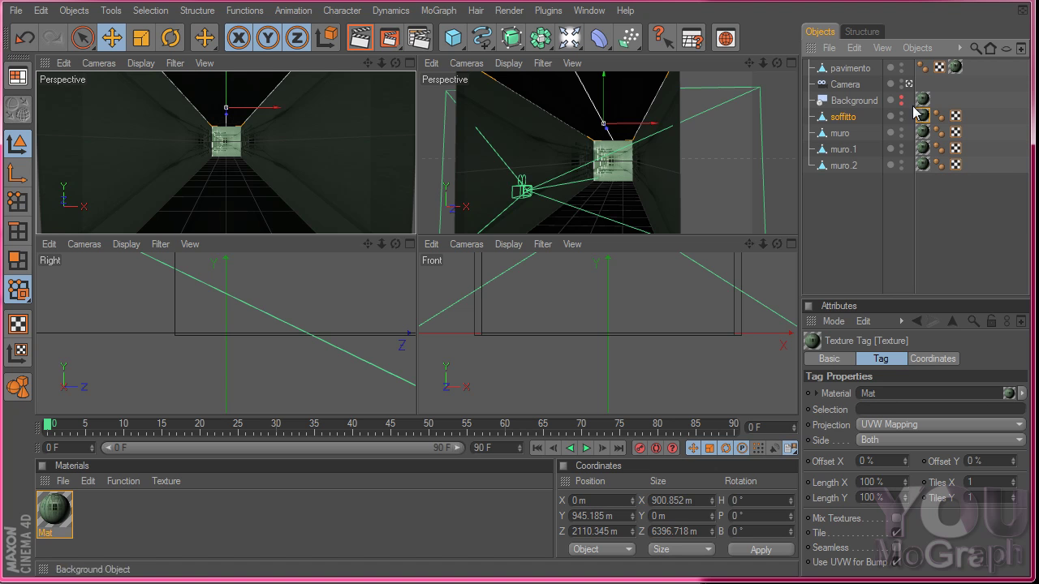
left_click(894, 425)
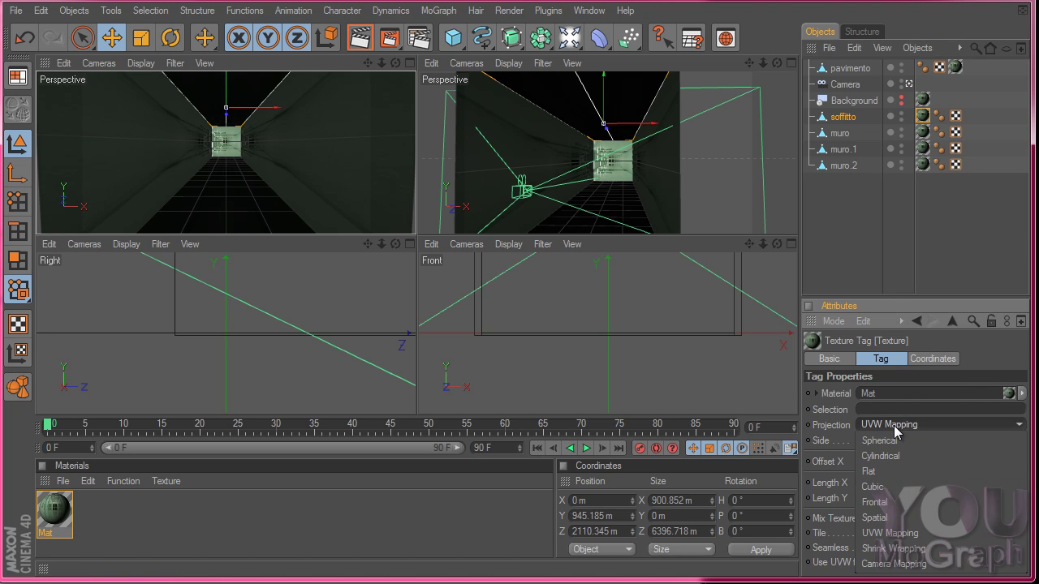
left_click(933, 564)
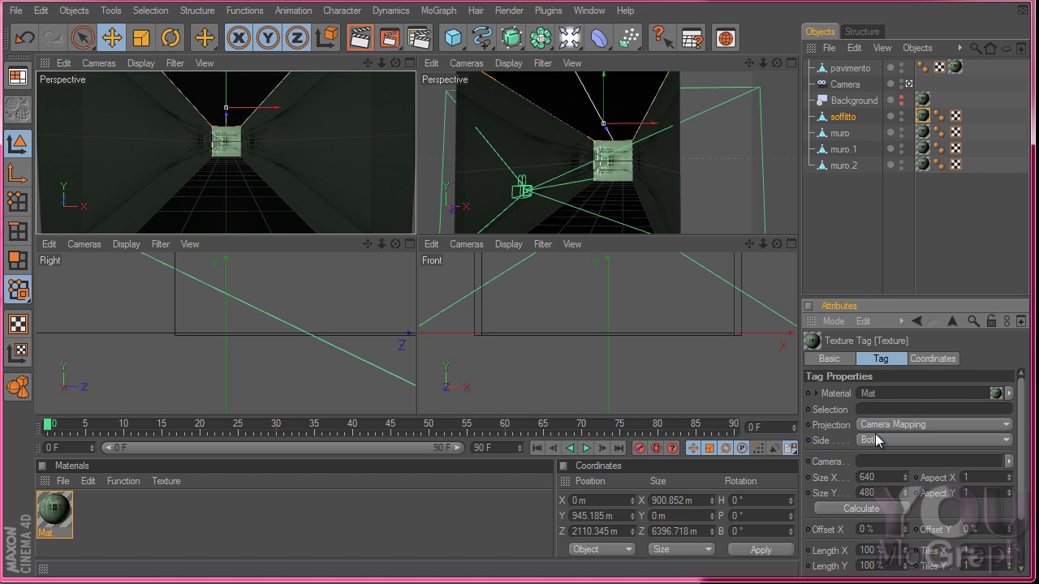
mouse_move(844, 85)
left_mouse_down()
mouse_move(864, 487)
mouse_move(875, 463)
left_mouse_up()
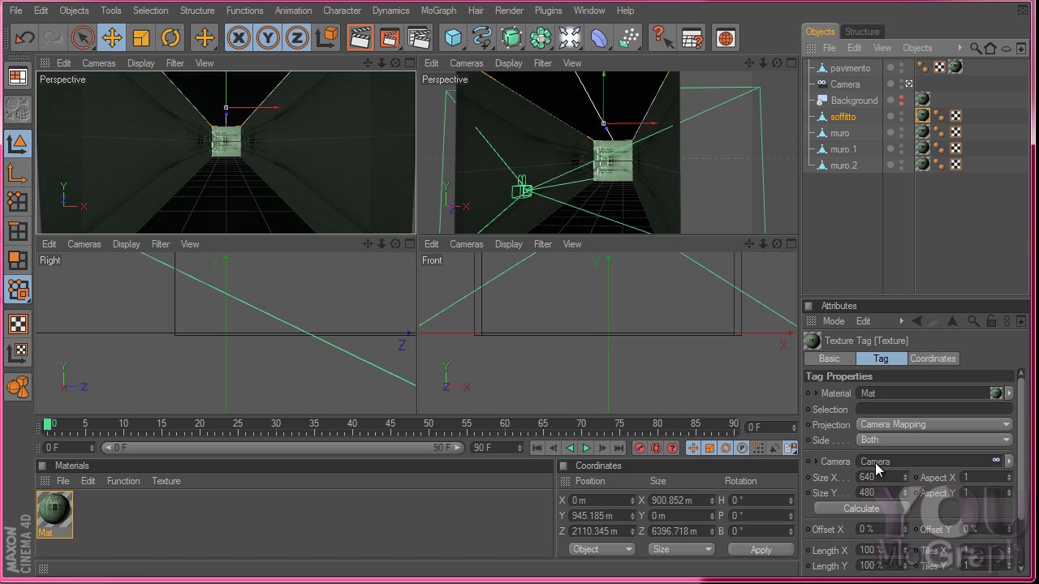
left_click(924, 133)
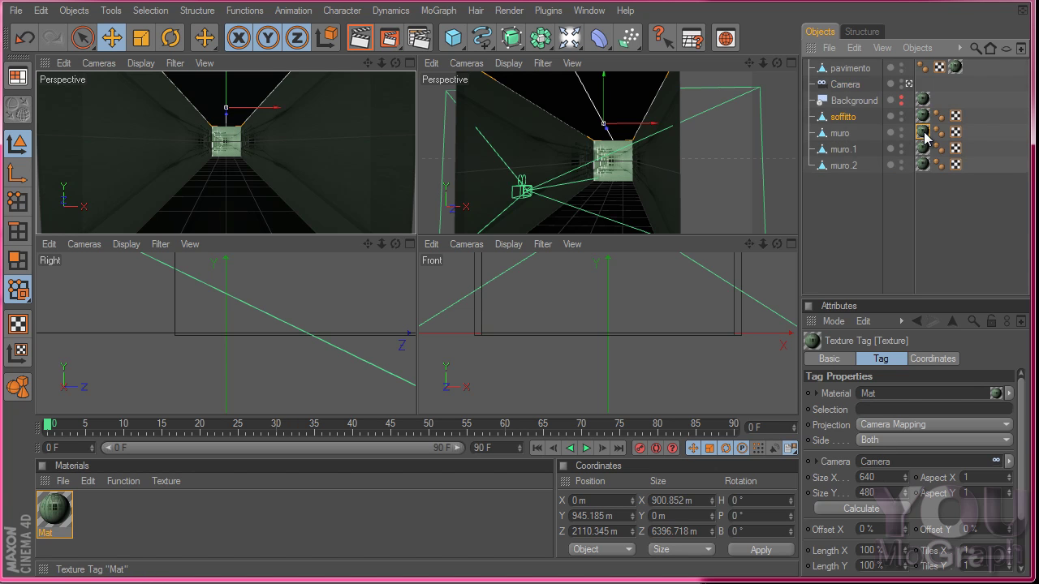
left_click(909, 425)
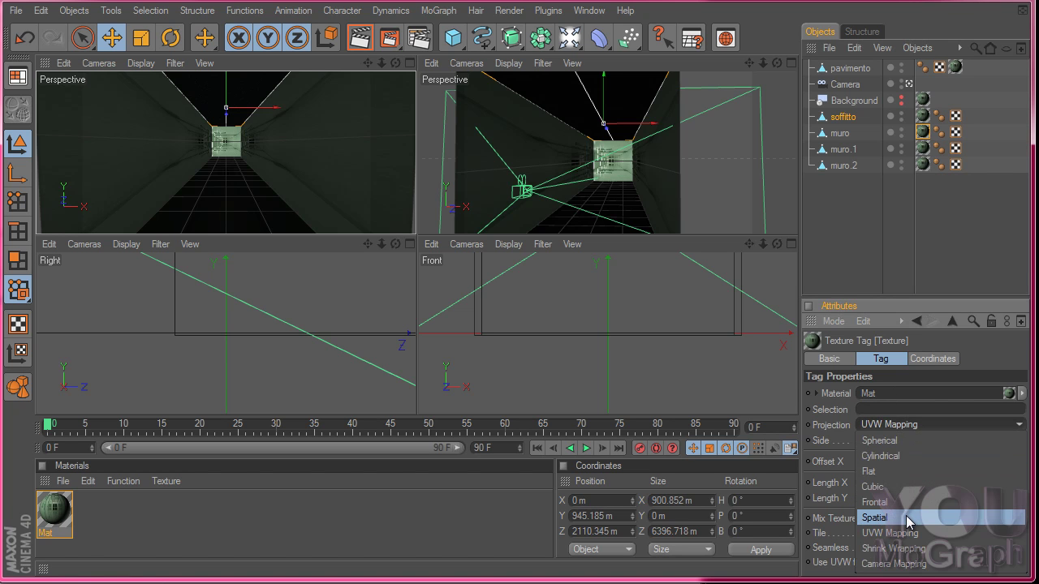
left_click(901, 563)
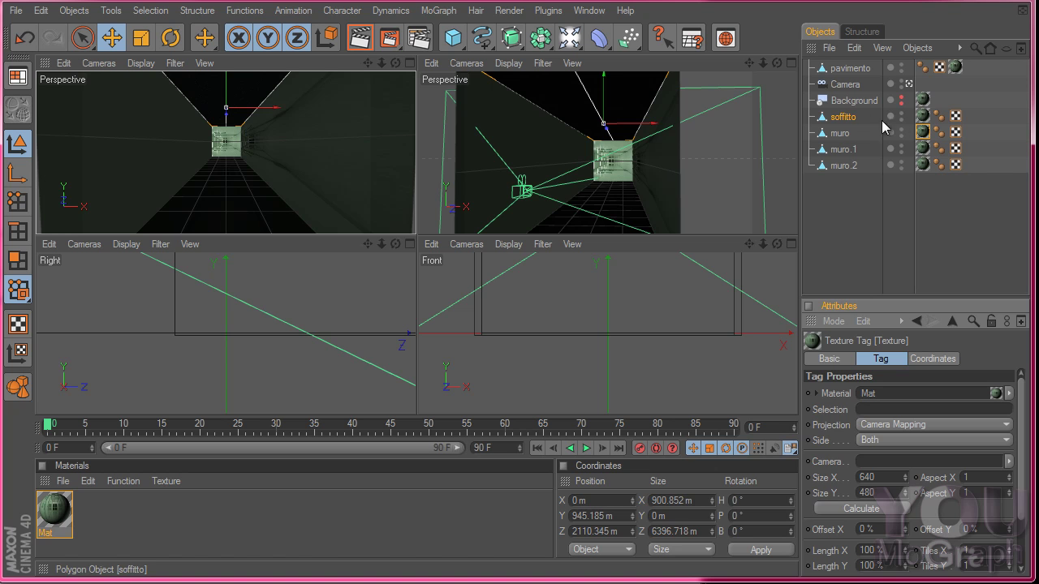
left_click_drag(844, 84, 876, 468)
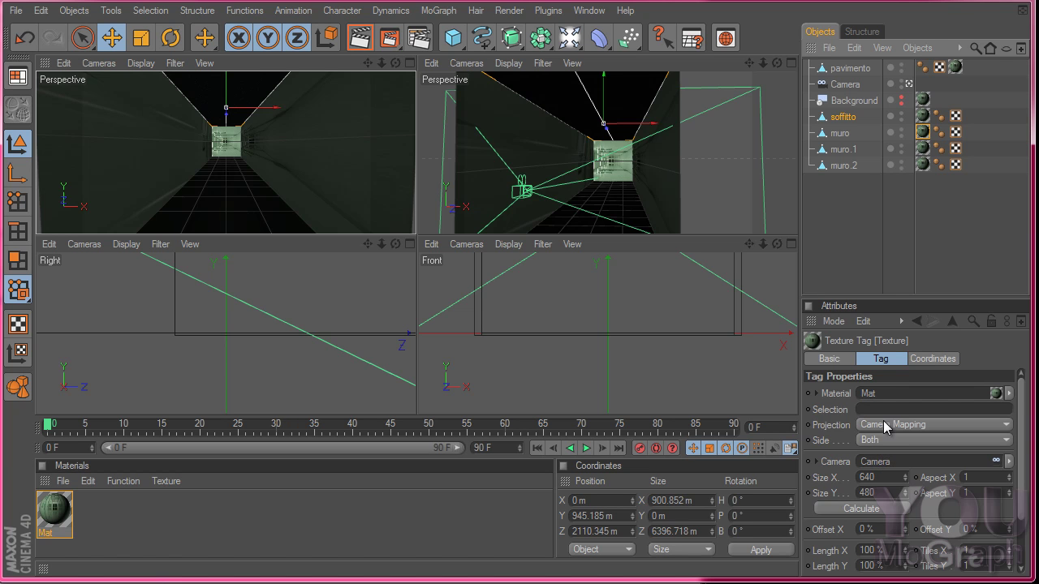
- Set muro.1's texture tag to Camera Mapping projected from the Camera object
left_click(923, 118)
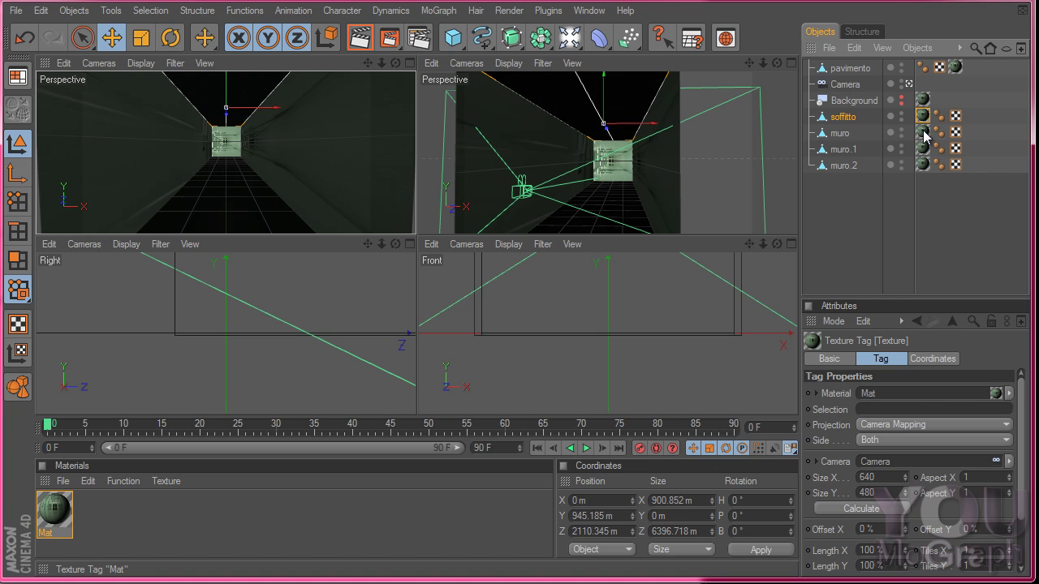
left_click(923, 148)
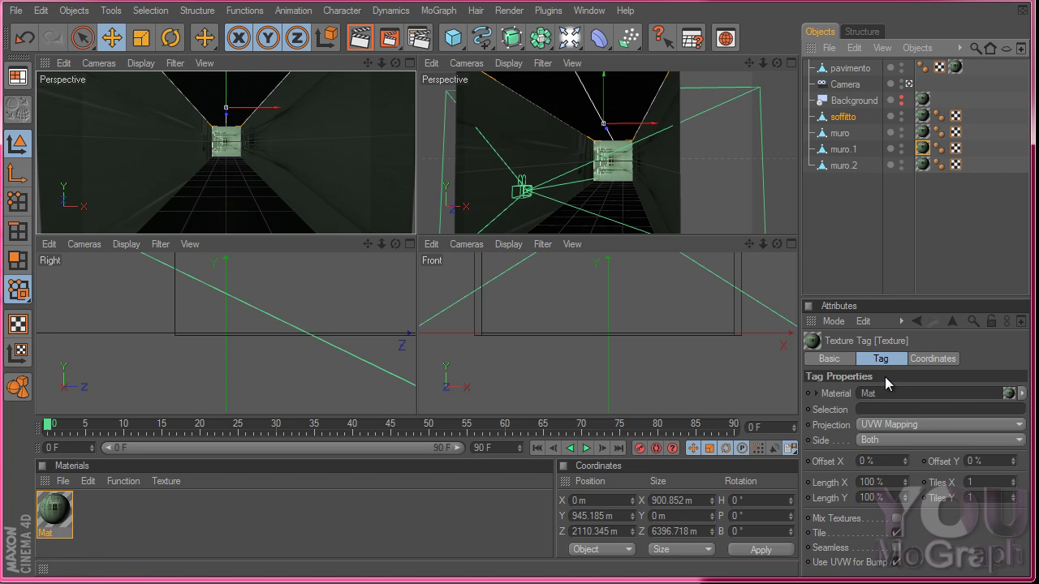
left_click(895, 427)
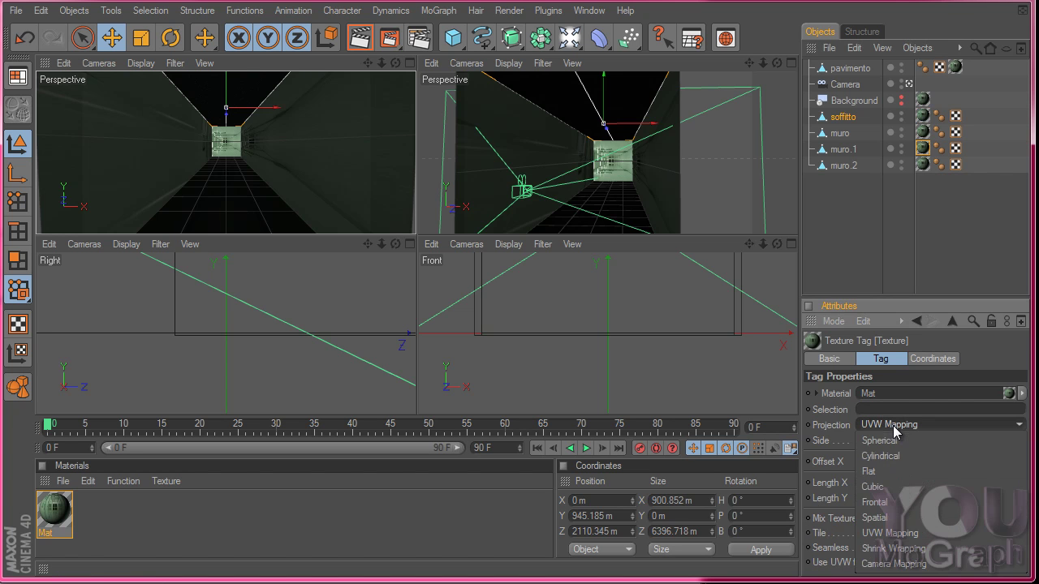
left_click(924, 569)
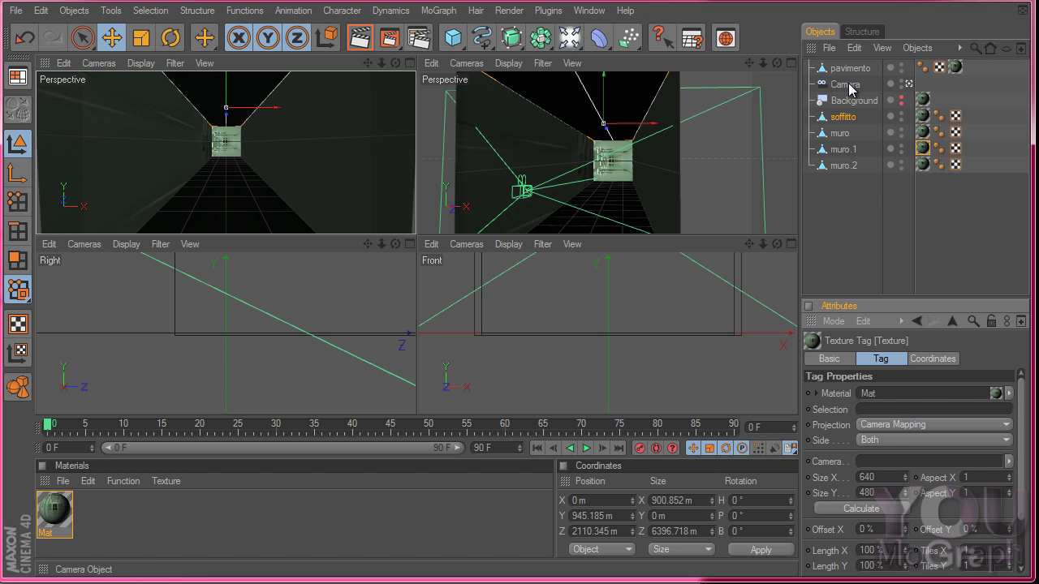
left_click_drag(850, 86, 893, 462)
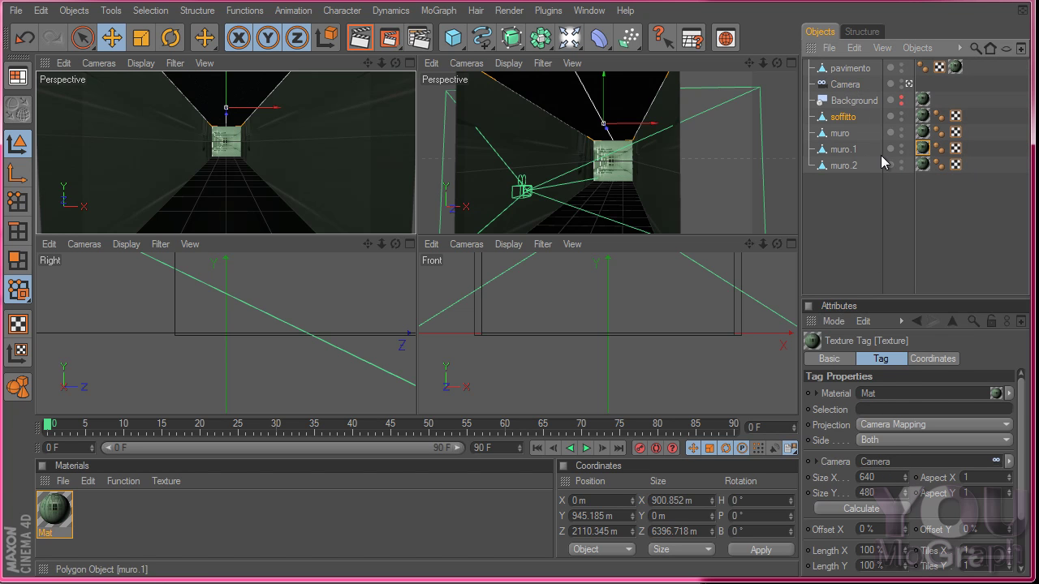
left_click(847, 148)
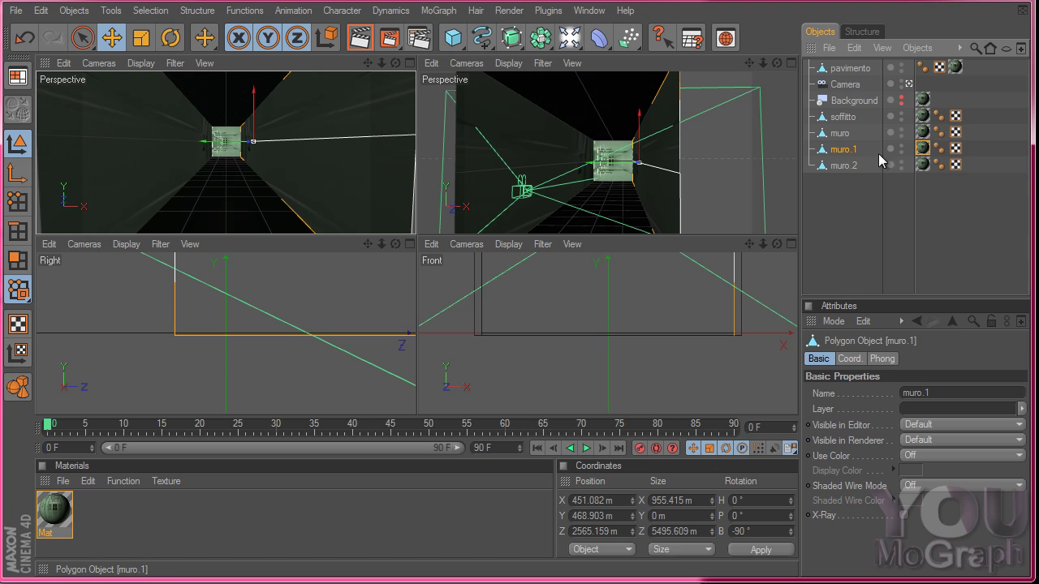
- Calculate muro.1's mapping size to 1280 × 720 and review the other tags' projection settings
left_click(923, 150)
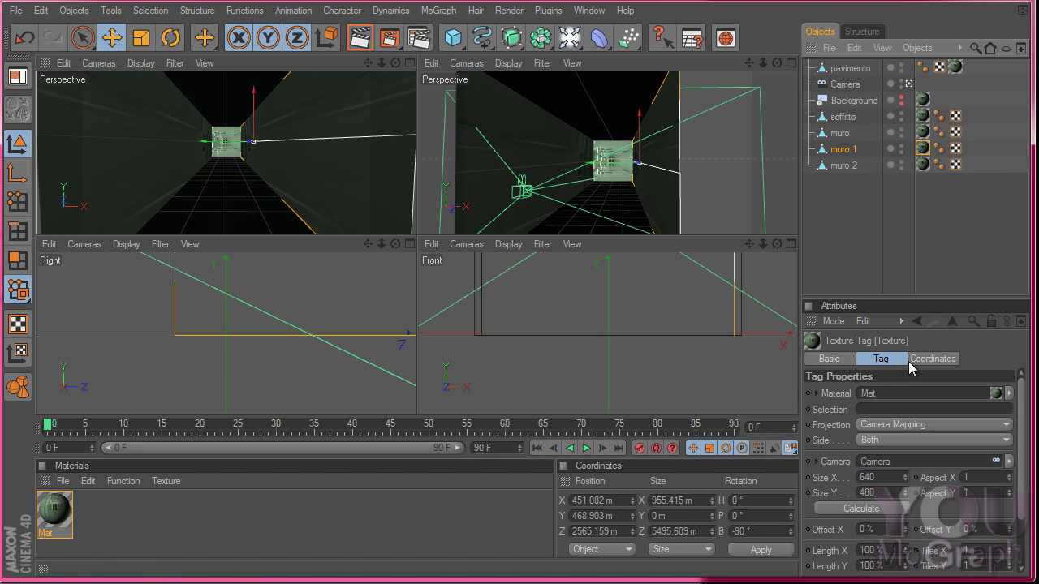
left_click(888, 513)
left_click(923, 133)
left_click(869, 513)
left_click(923, 116)
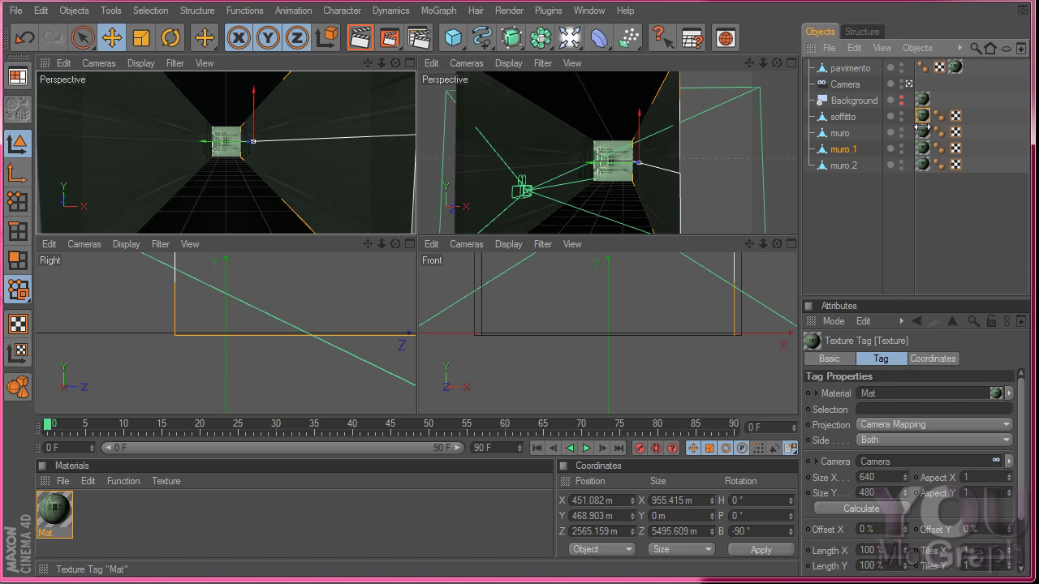
left_click(884, 511)
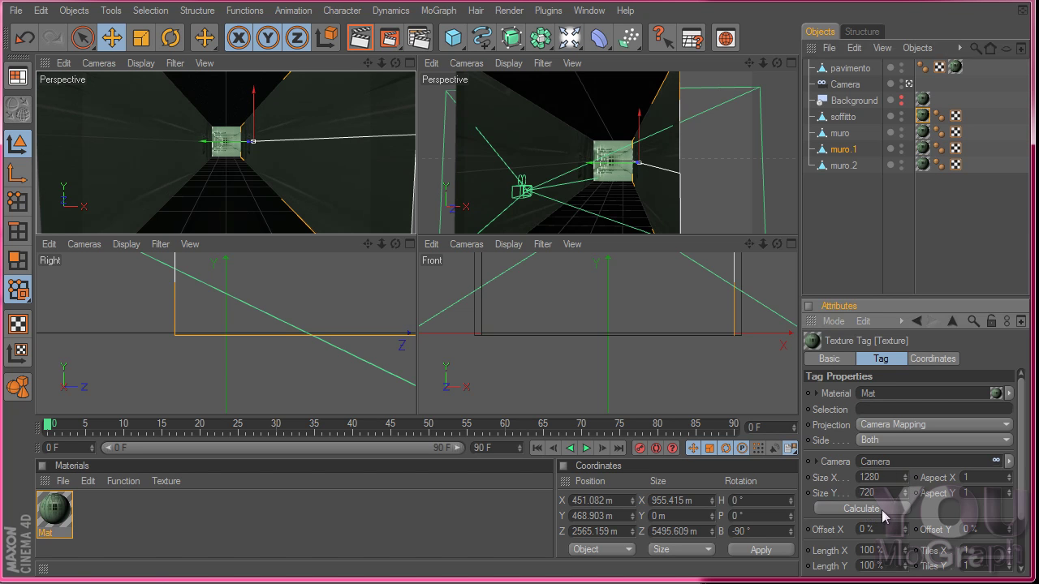
left_click(922, 100)
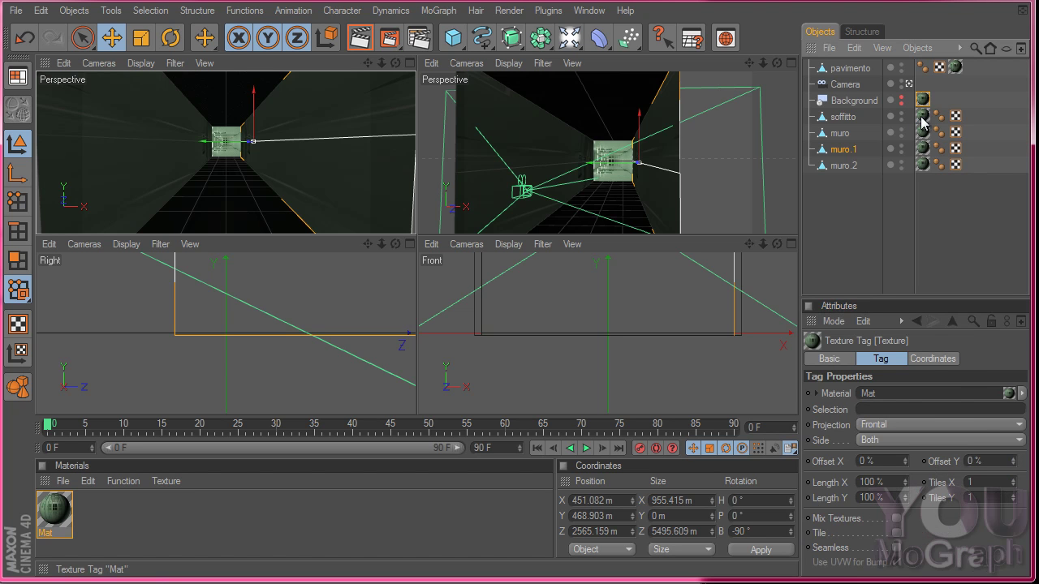
left_click(922, 116)
left_click(923, 133)
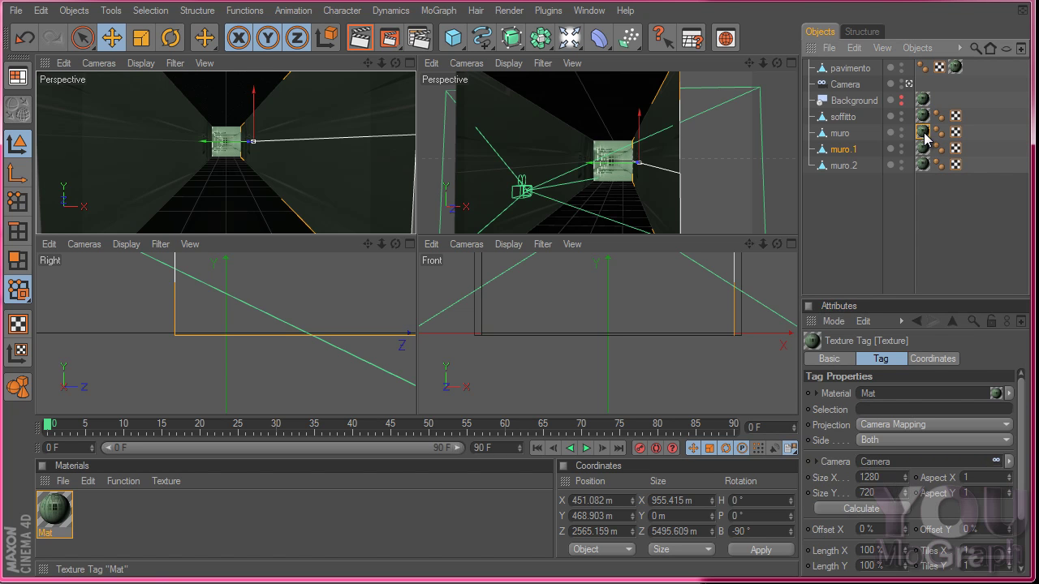
left_click(924, 150)
- Camera-map muro.2 from the Camera at 1280 × 720, then render the maximized perspective view
left_click(922, 165)
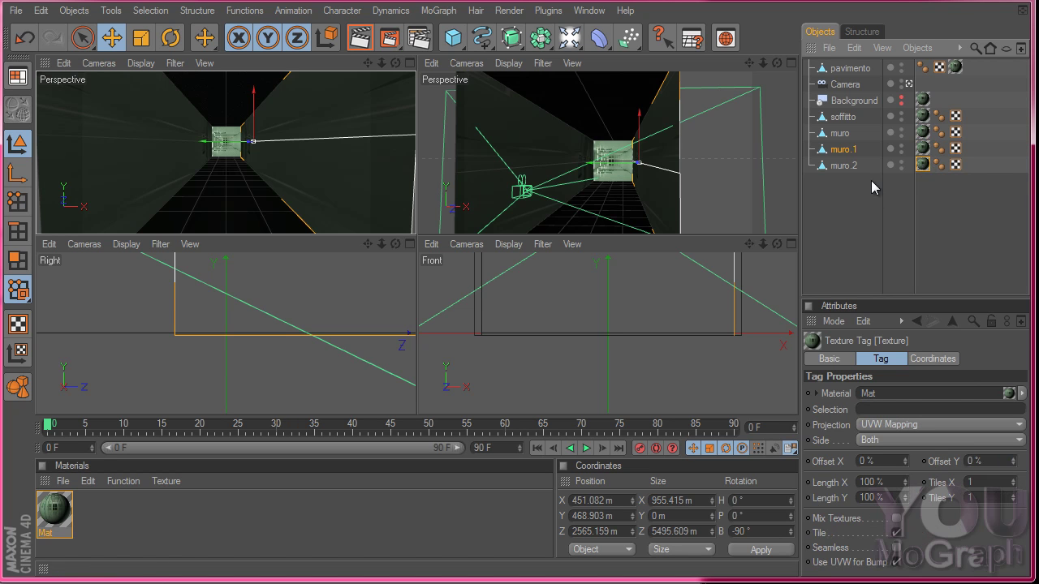
left_click(911, 428)
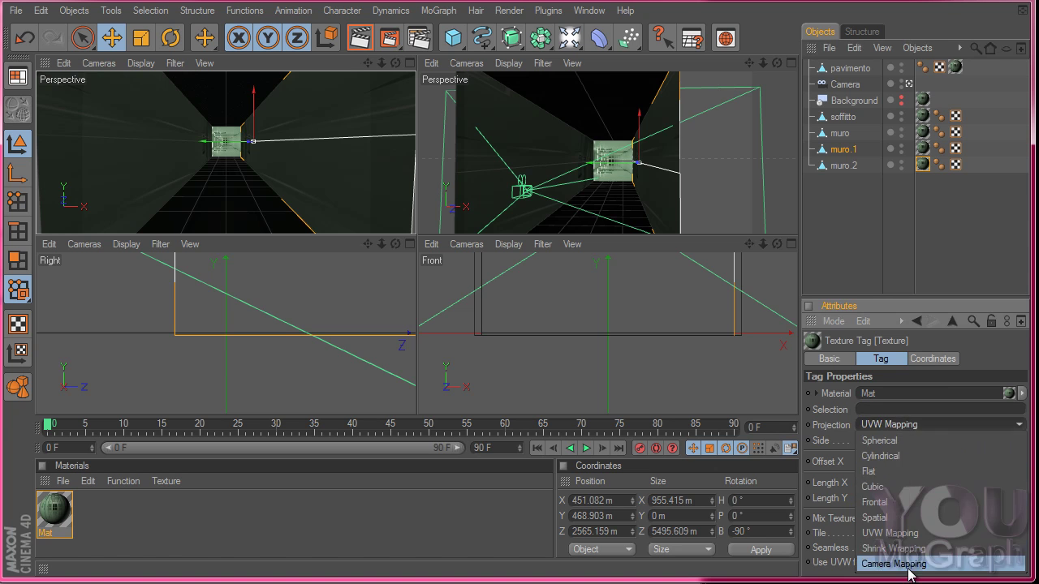
left_click(910, 565)
left_click(887, 440)
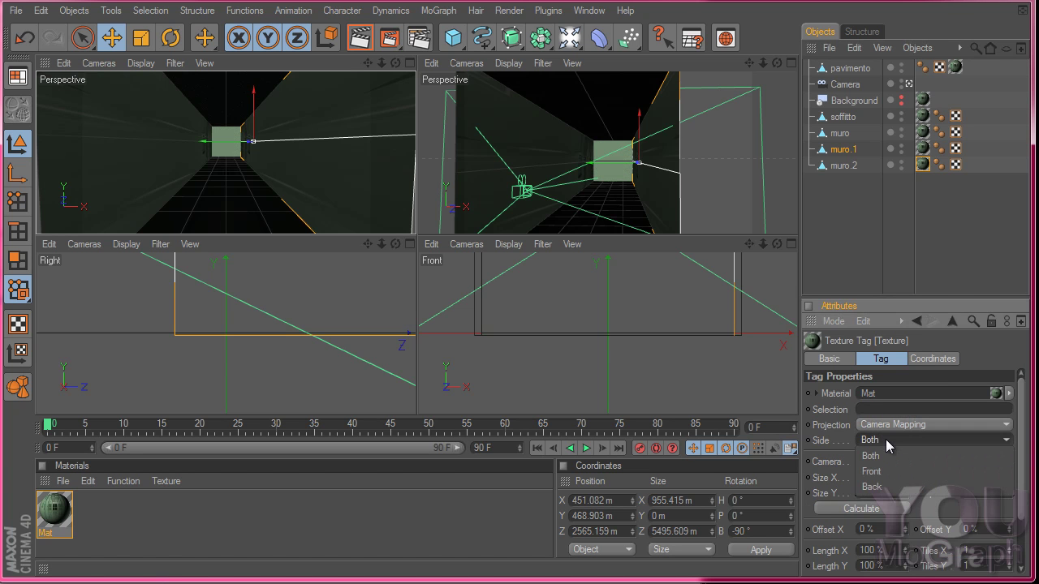
left_click(884, 441)
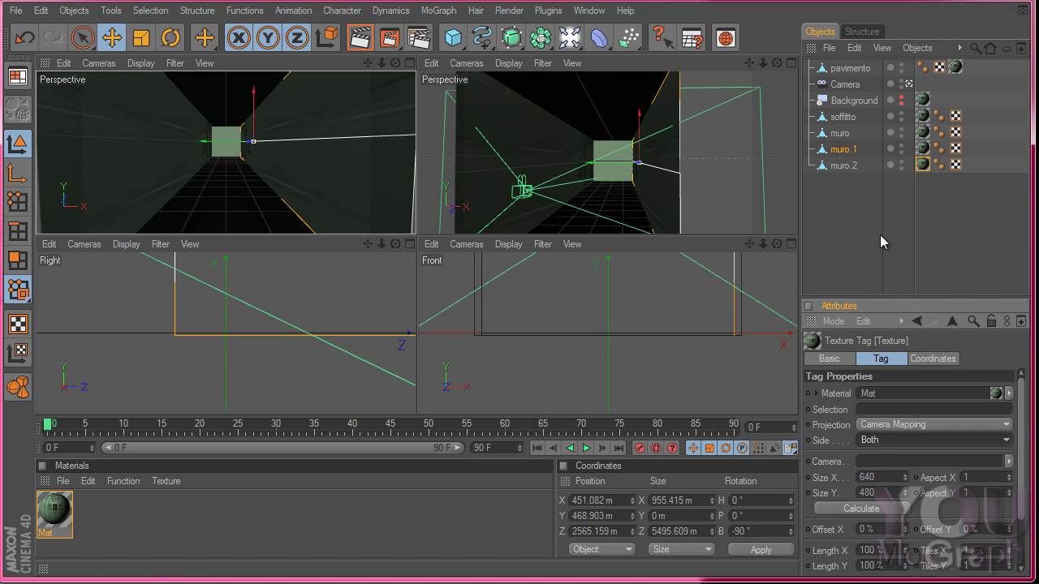
left_click_drag(844, 86, 884, 461)
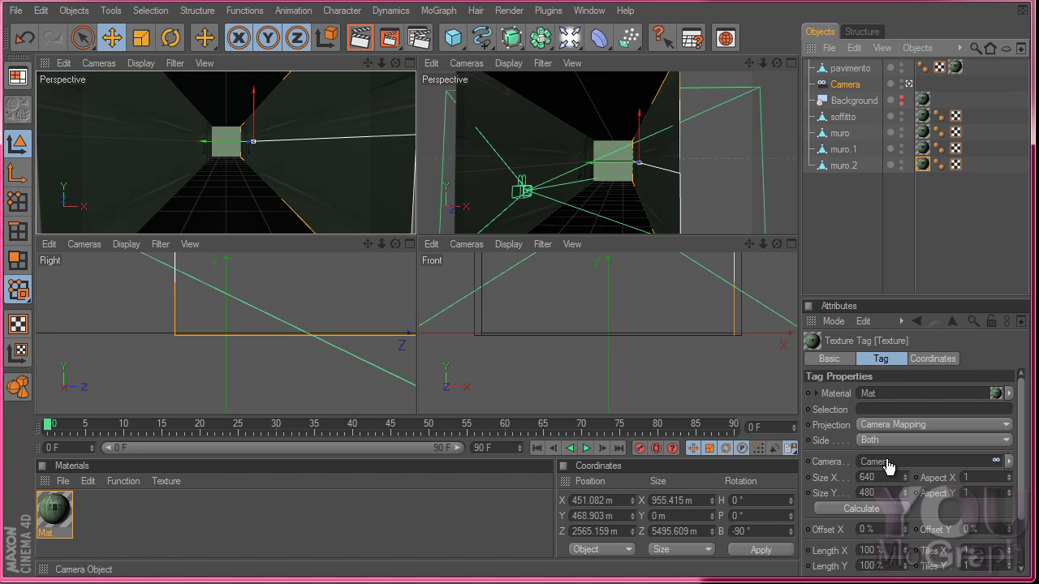
left_click(882, 508)
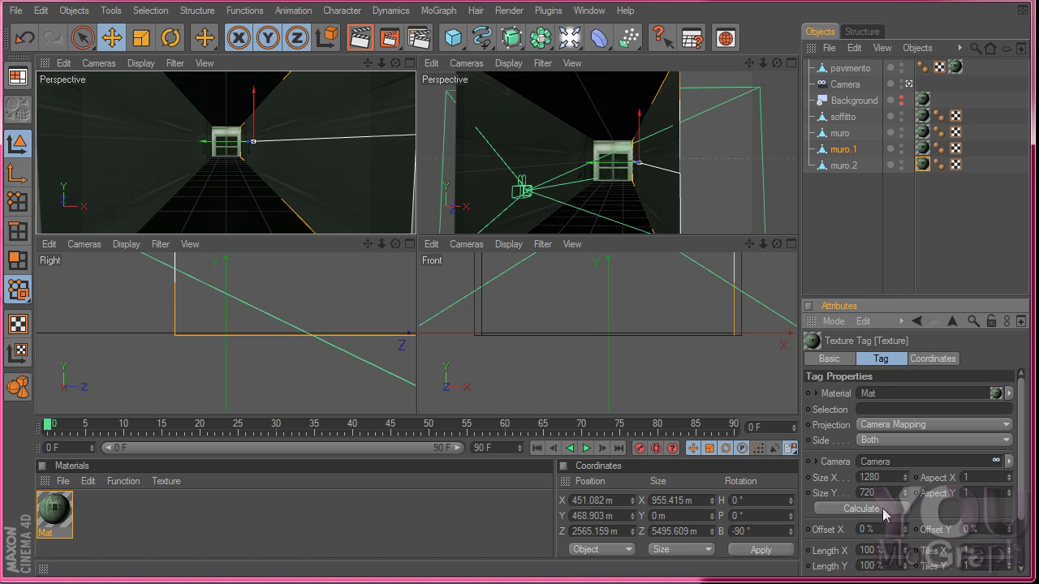
middle_click(318, 183)
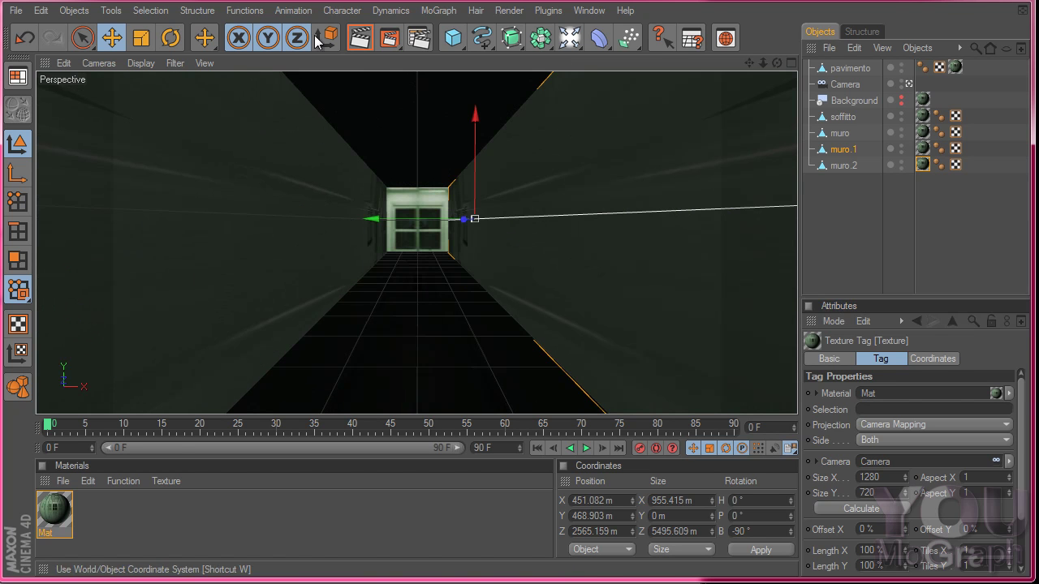
left_click(360, 38)
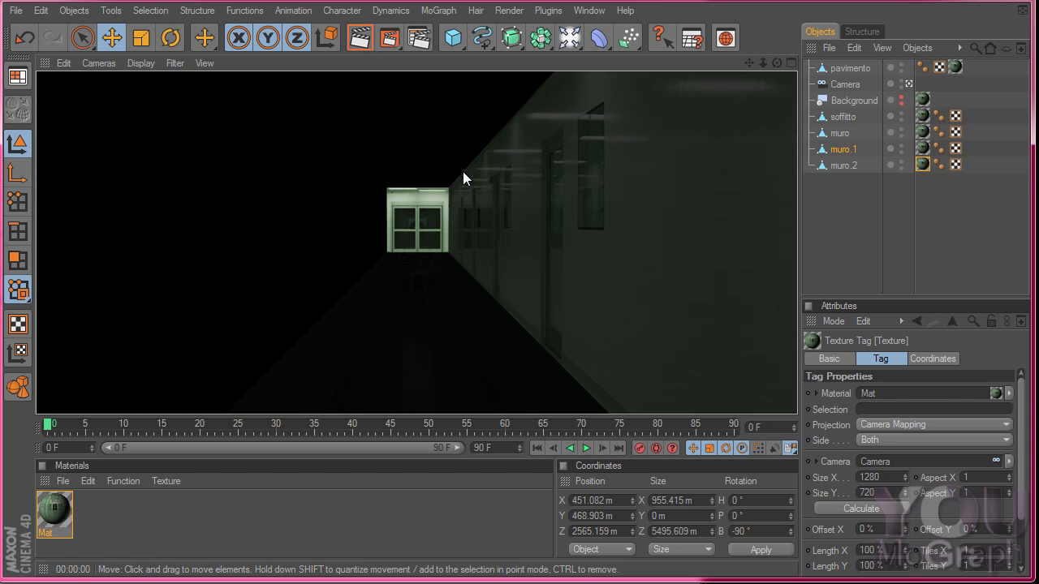
- Add a Compositing tag to the floor object pavimento
left_click(847, 118)
left_click(844, 67)
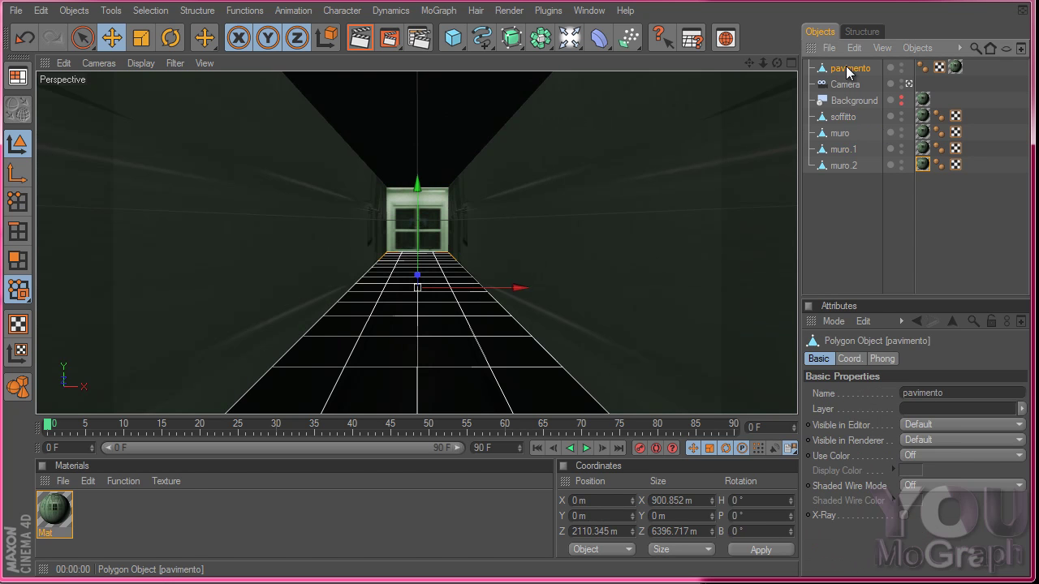
right_click(847, 67)
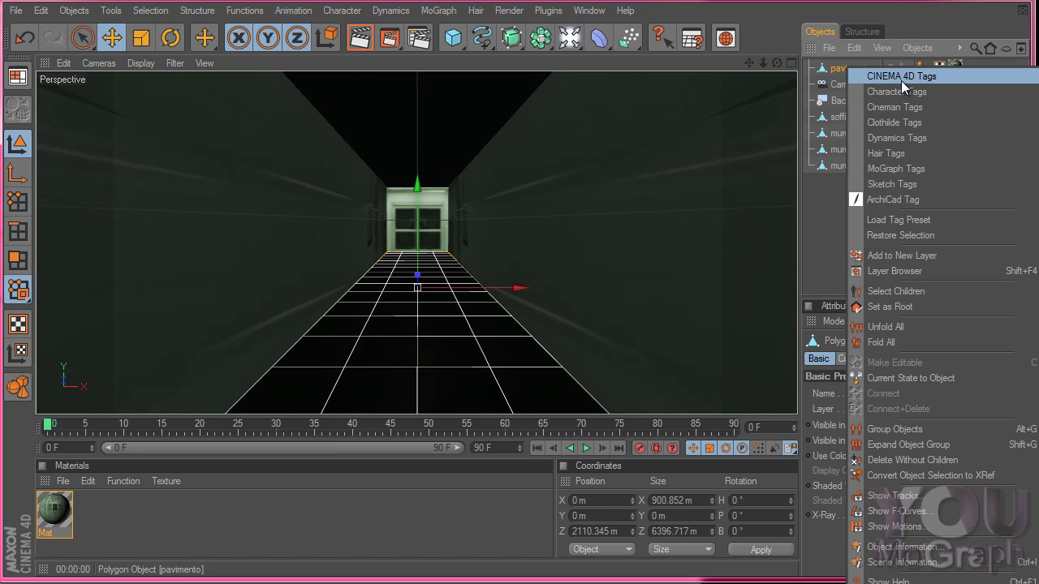
left_click(827, 65)
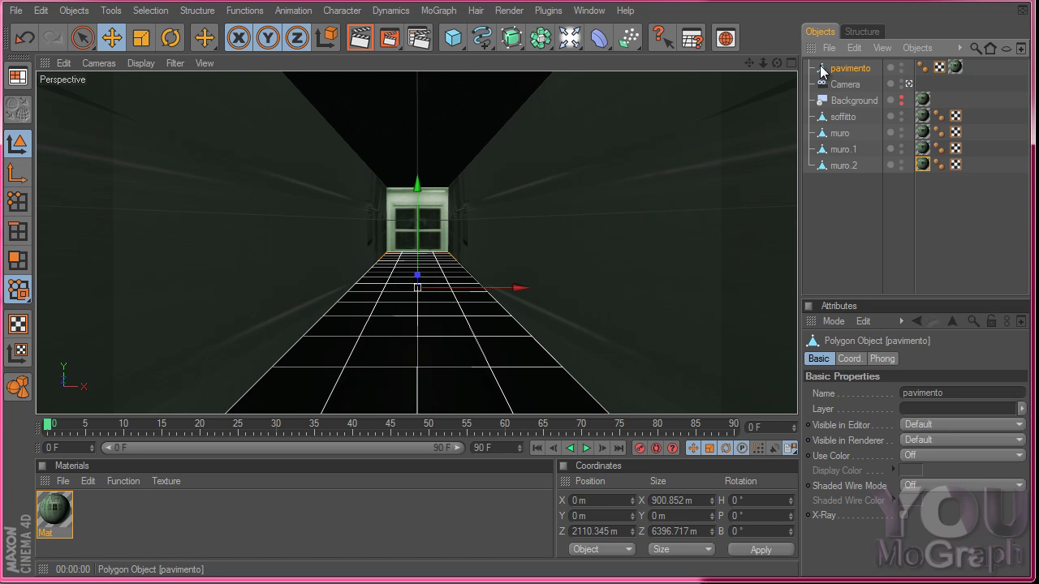
right_click(819, 65)
mouse_move(874, 75)
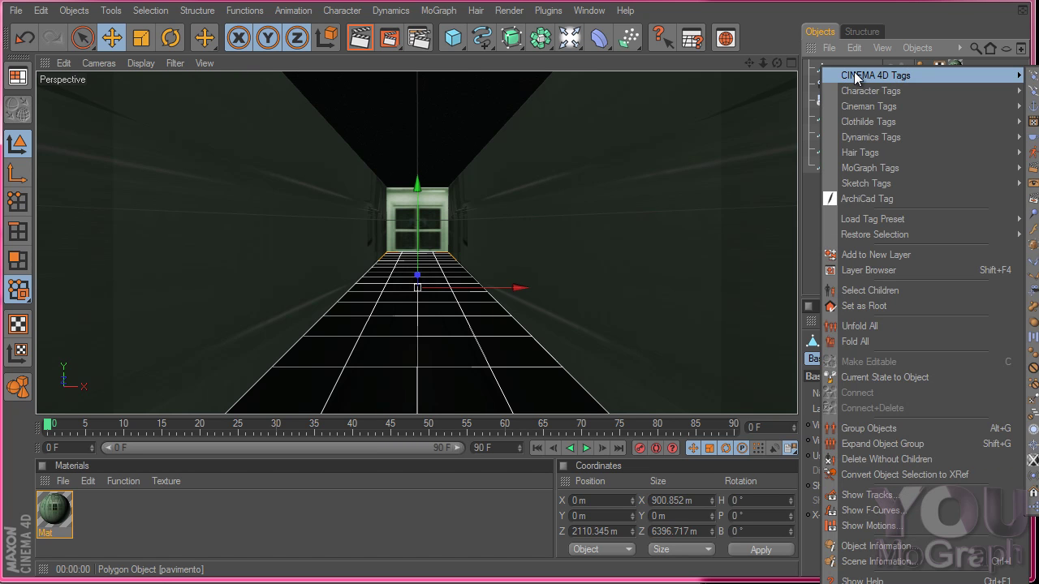
left_click(1032, 167)
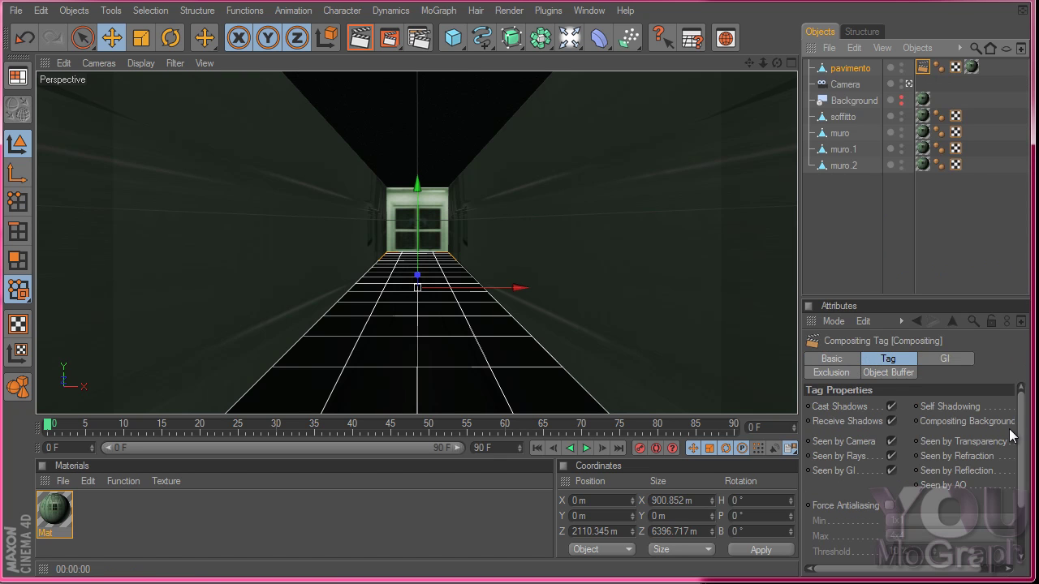
left_click_drag(930, 571, 958, 571)
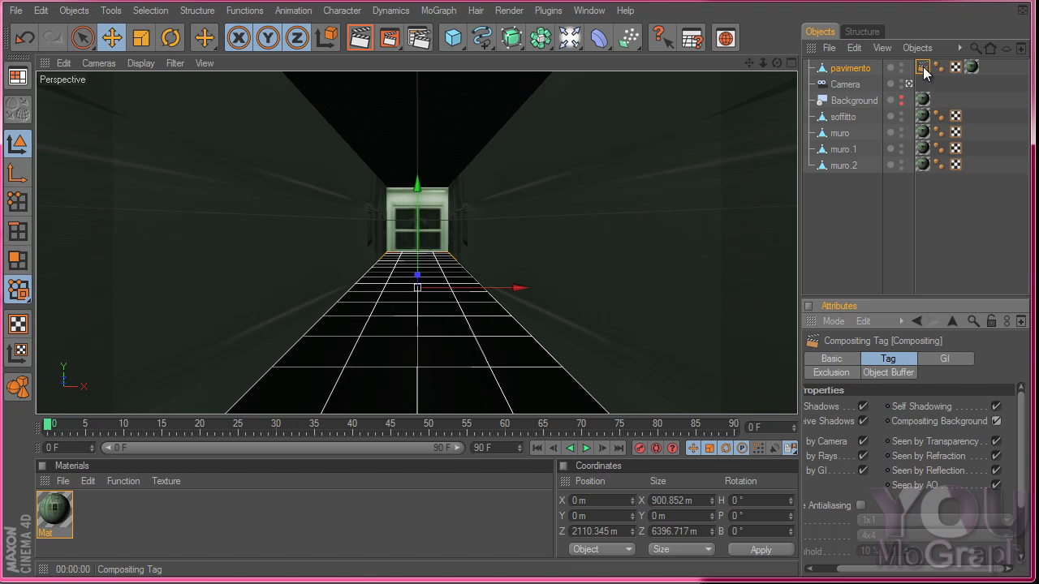
- Copy the Compositing tag onto soffitto and the walls, then render the view
mouse_move(924, 71)
left_mouse_down("ctrl")
mouse_move(923, 117)
mouse_move(844, 135)
left_mouse_up("ctrl")
mouse_move(923, 133)
left_mouse_down("ctrl")
mouse_move(923, 149)
mouse_move(858, 167)
left_mouse_up("ctrl")
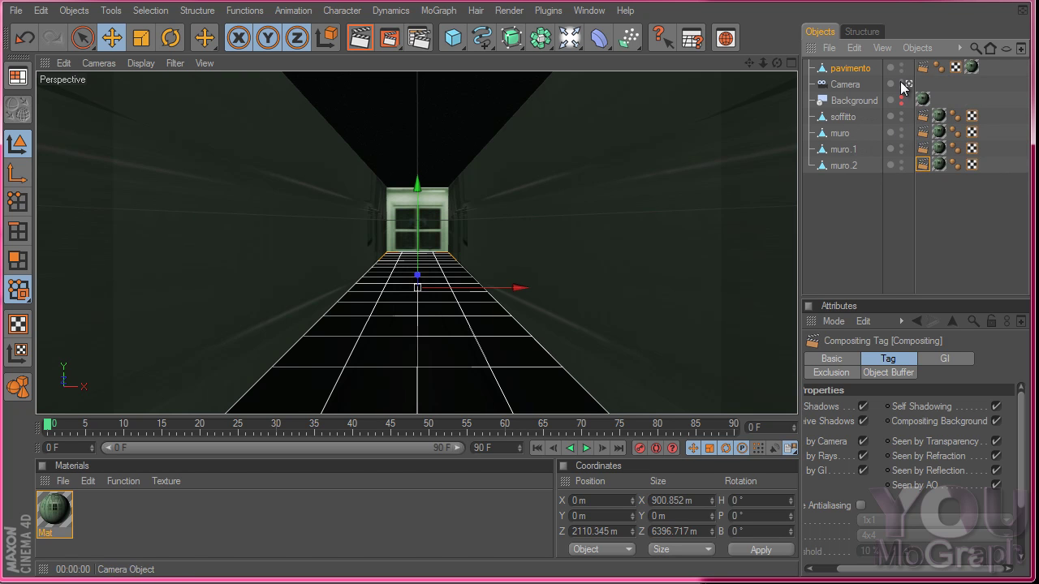
left_click(853, 246)
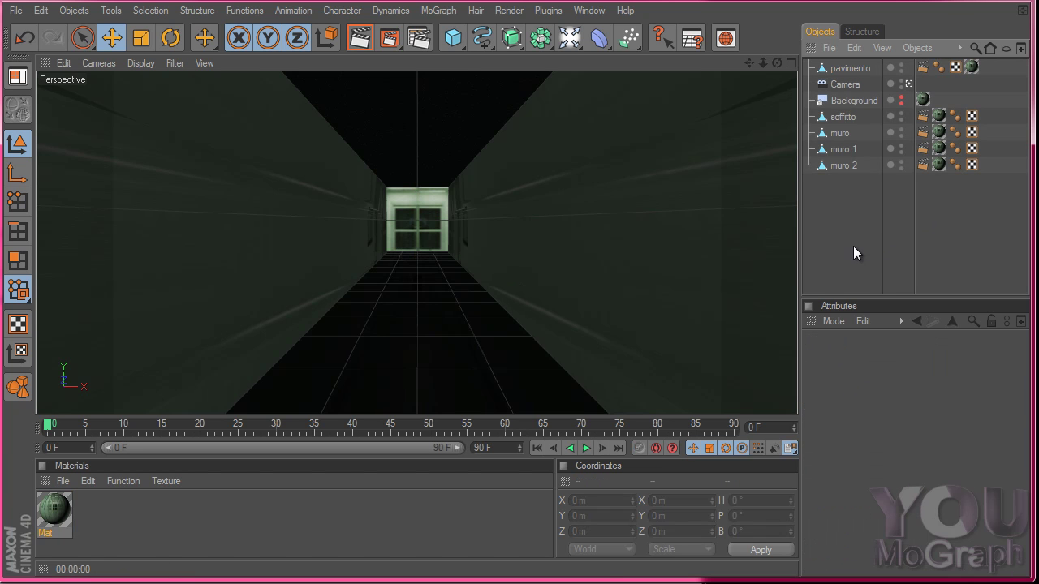
left_click(361, 40)
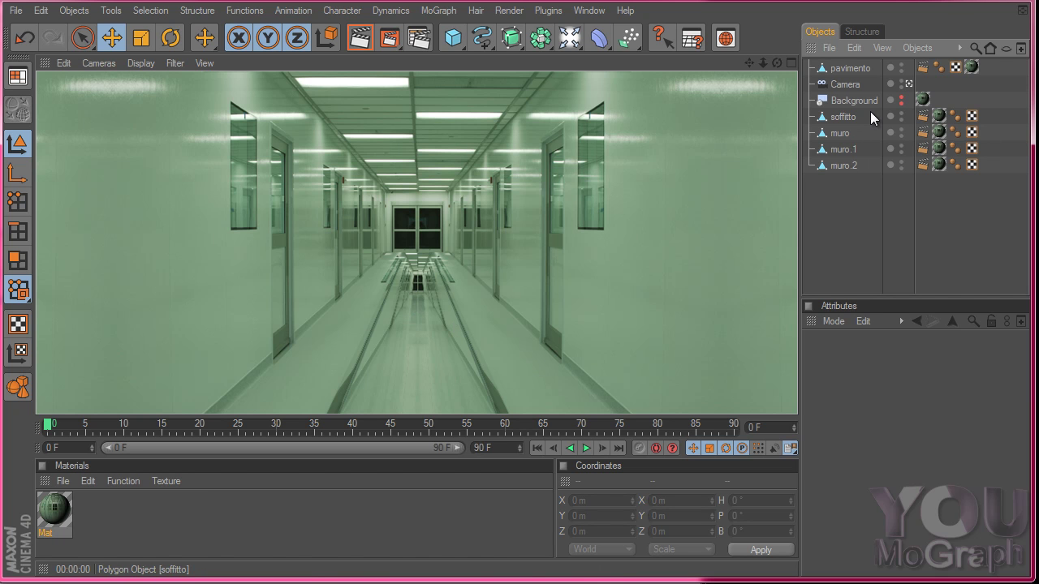
left_click(850, 67)
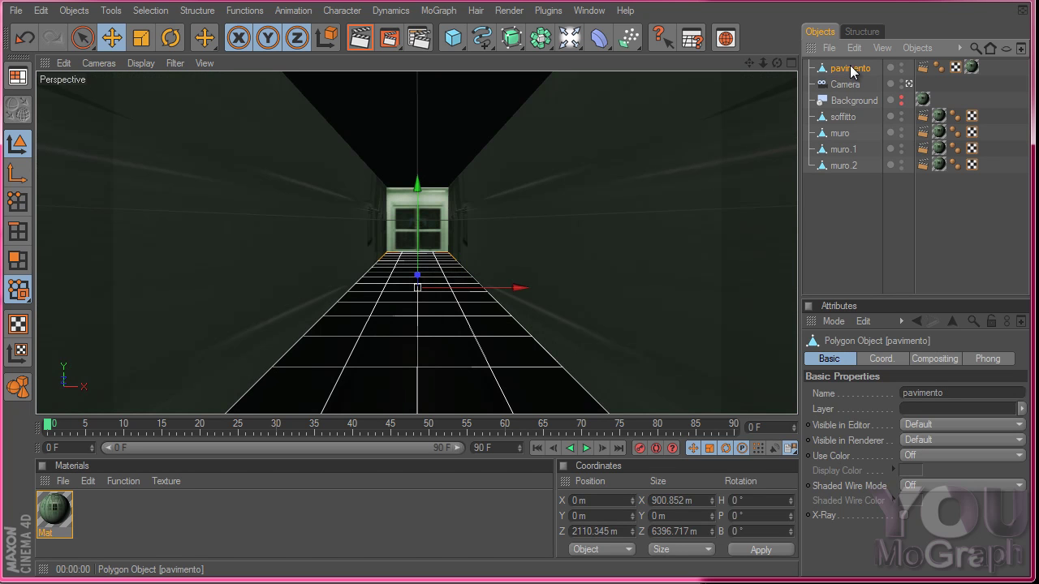
- Set pavimento's texture tag to Camera Mapping linked to the scene Camera
left_click(971, 67)
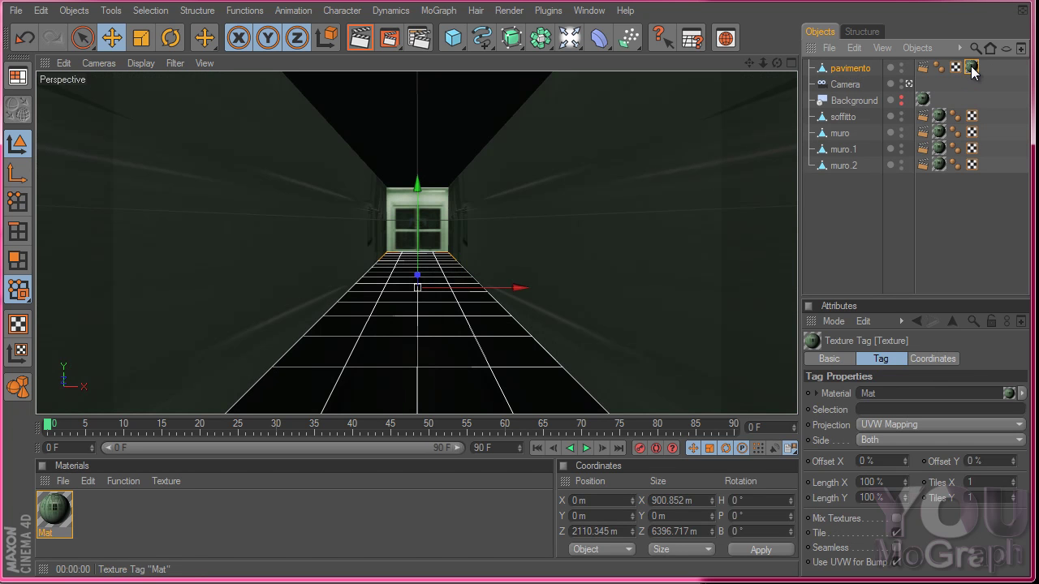
left_click(900, 424)
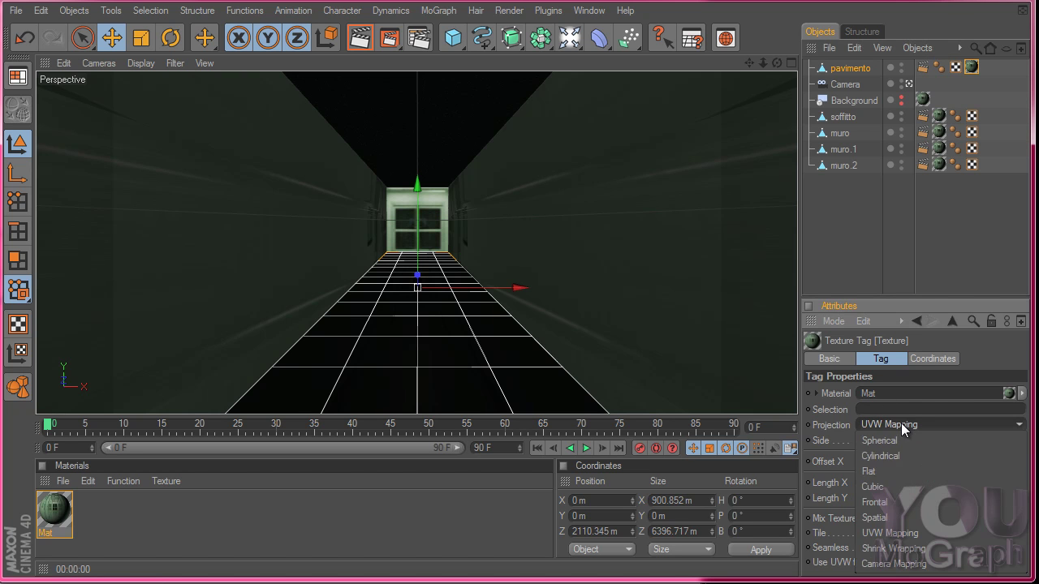
left_click(938, 564)
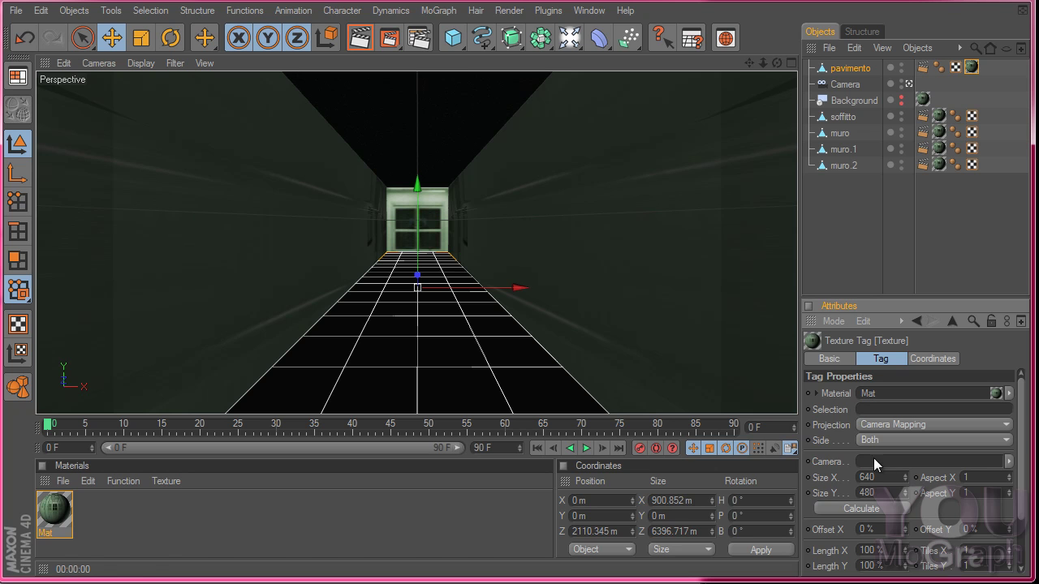
left_click(972, 71)
left_click_drag(933, 70, 935, 69)
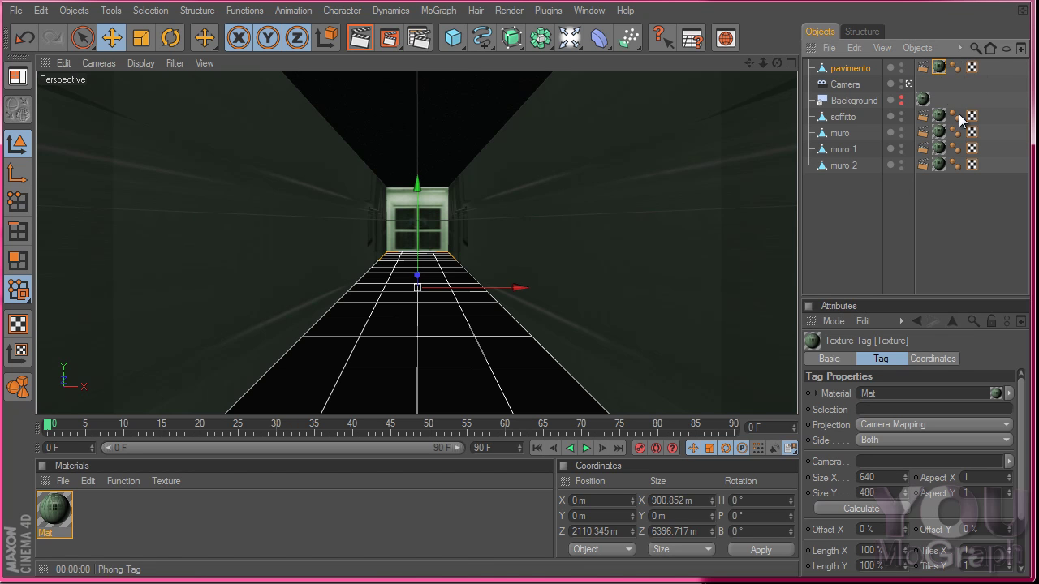
left_click_drag(845, 84, 873, 462)
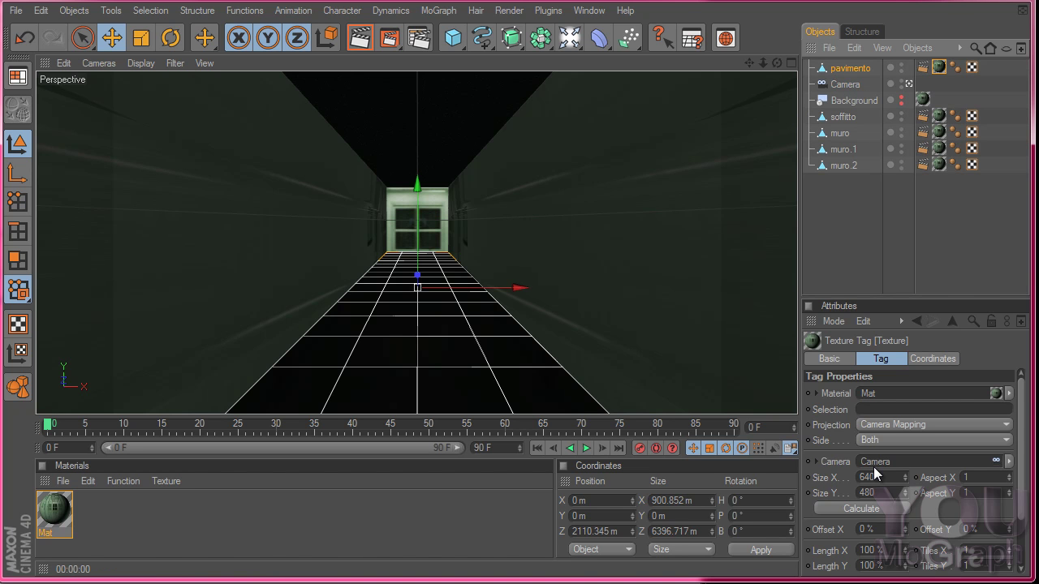
- Render the corridor, calculate the floor mapping size to 1280 × 720, and re-render to check
left_click(389, 38)
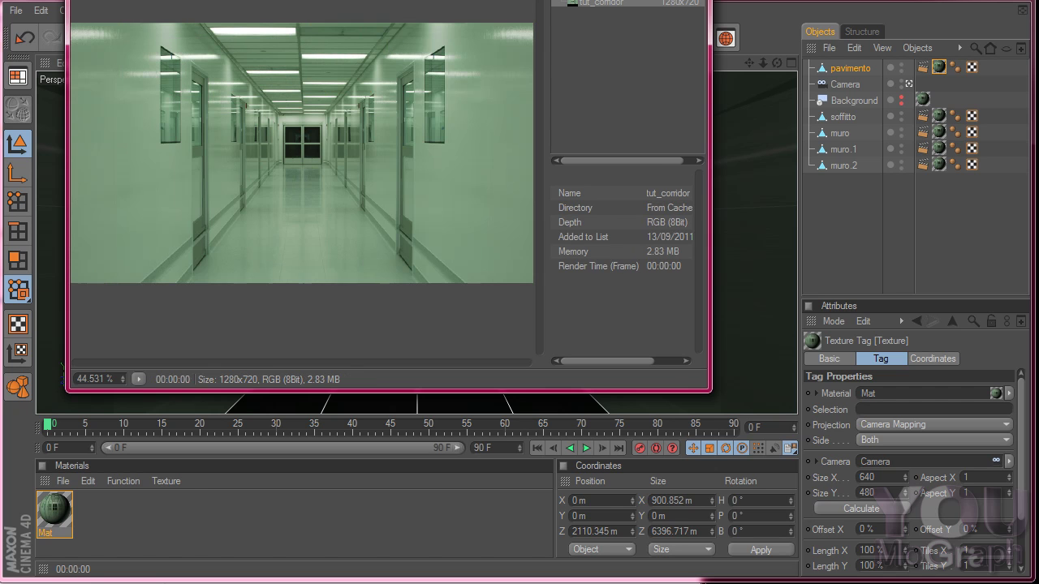
left_click_drag(463, 2, 489, 38)
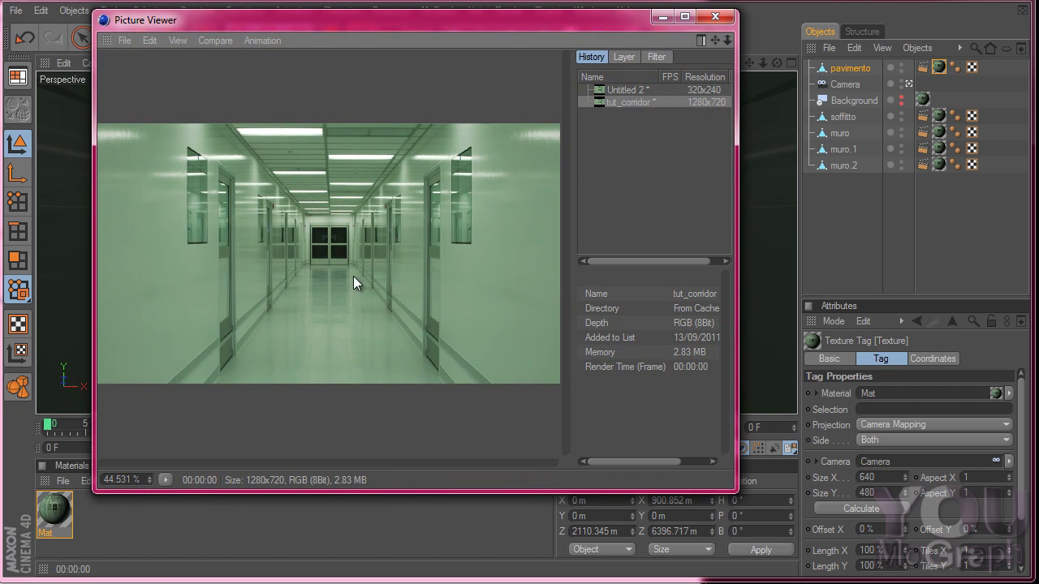
left_click(715, 16)
left_click(361, 42)
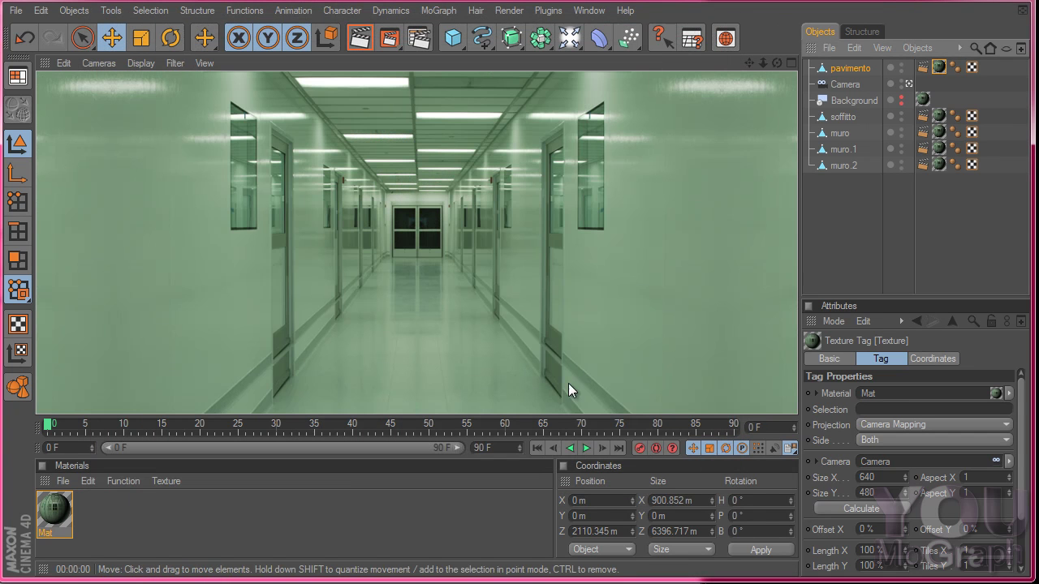
left_click(939, 68)
left_click(875, 511)
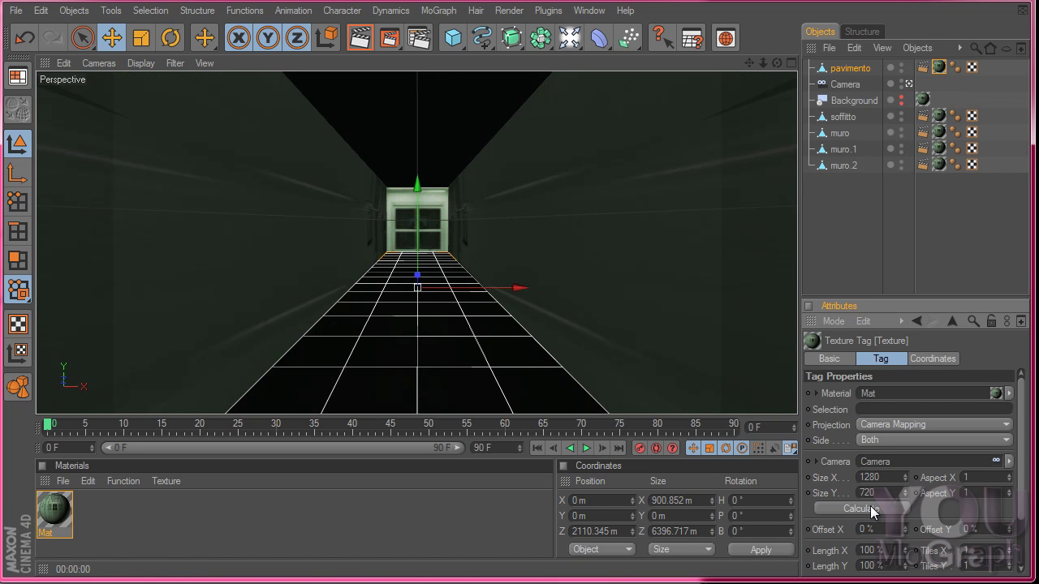
left_click(359, 39)
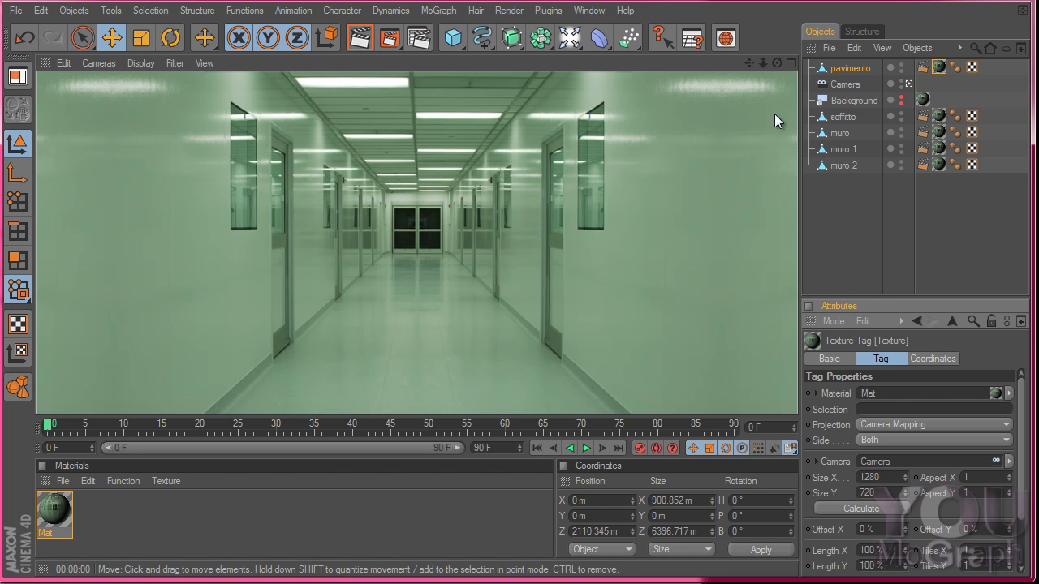
left_click(853, 237)
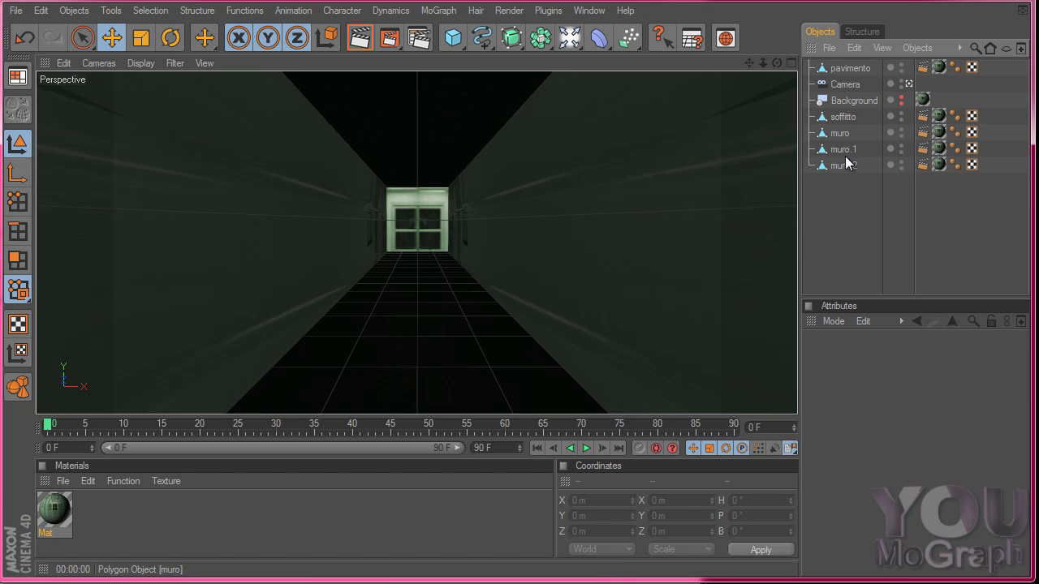
- Select pavimento, glance through the MoGraph menu without adding anything, and bring up its tag menu
left_click(844, 68)
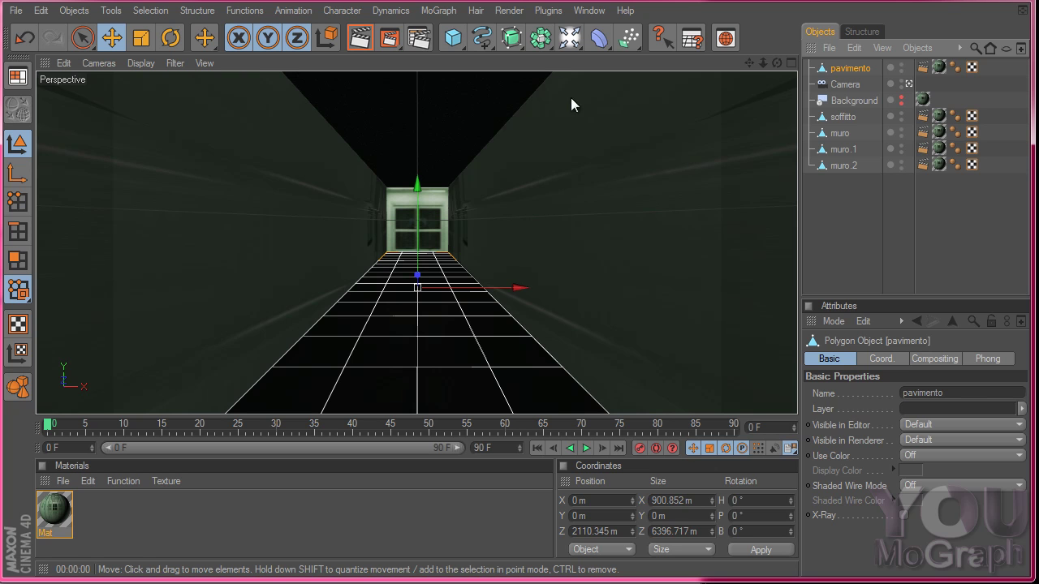
left_click(439, 11)
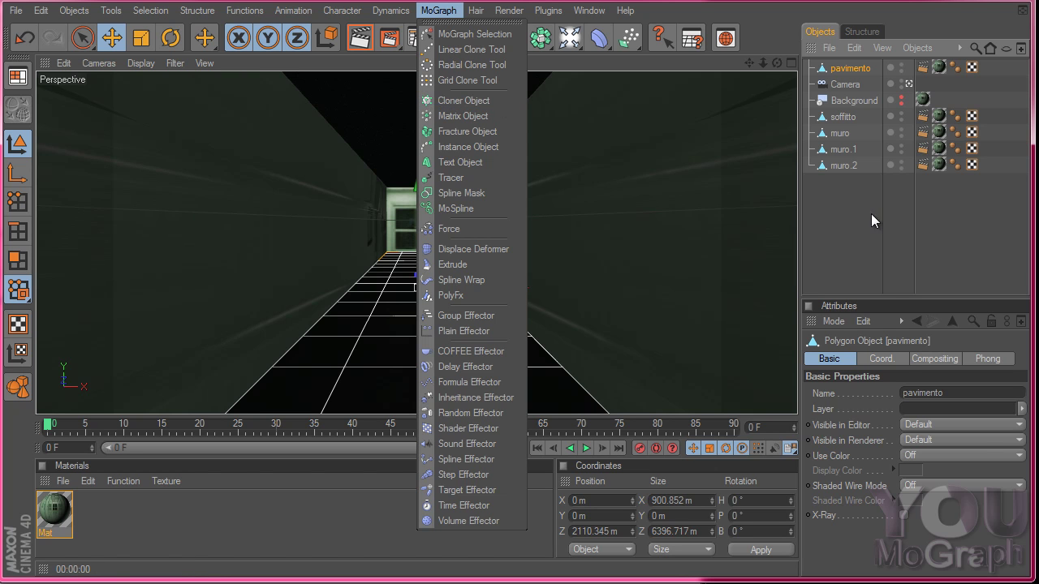
left_click(849, 212)
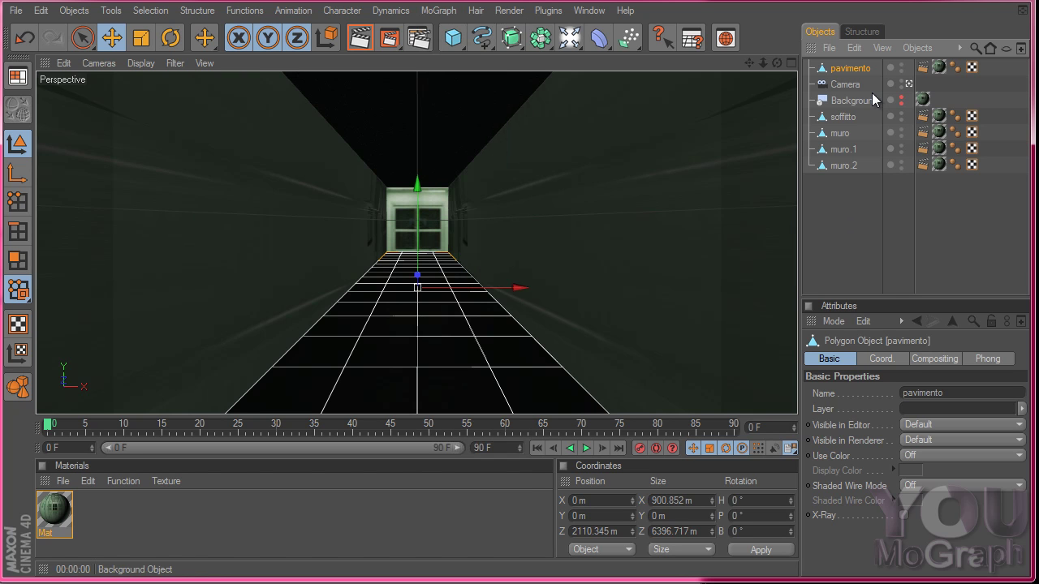
right_click(852, 68)
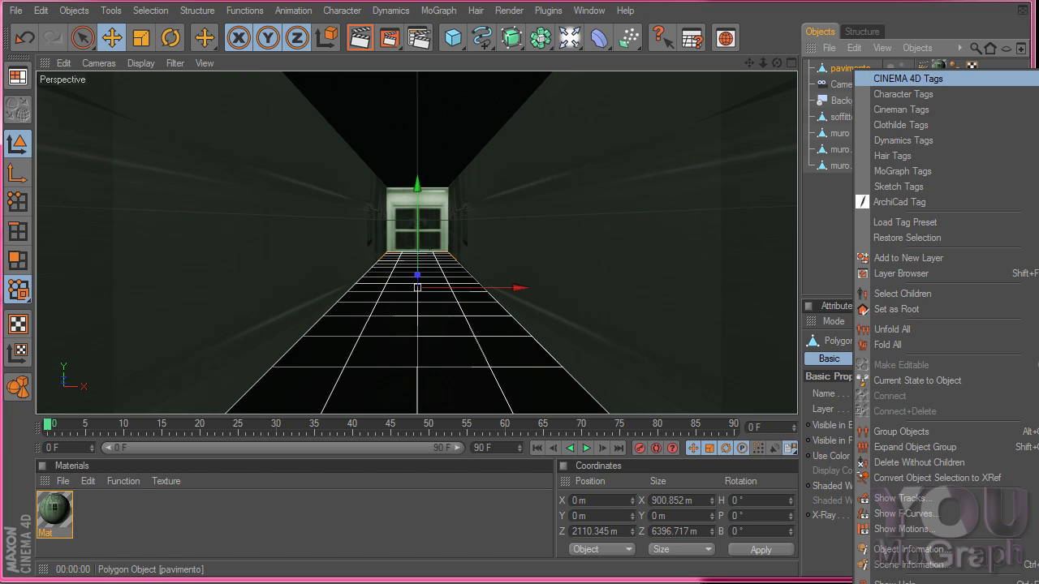
- Add a Bake Texture tag to pavimento with PNG format, file name 'pavimento', and size 1024 × 1024
left_click(795, 94)
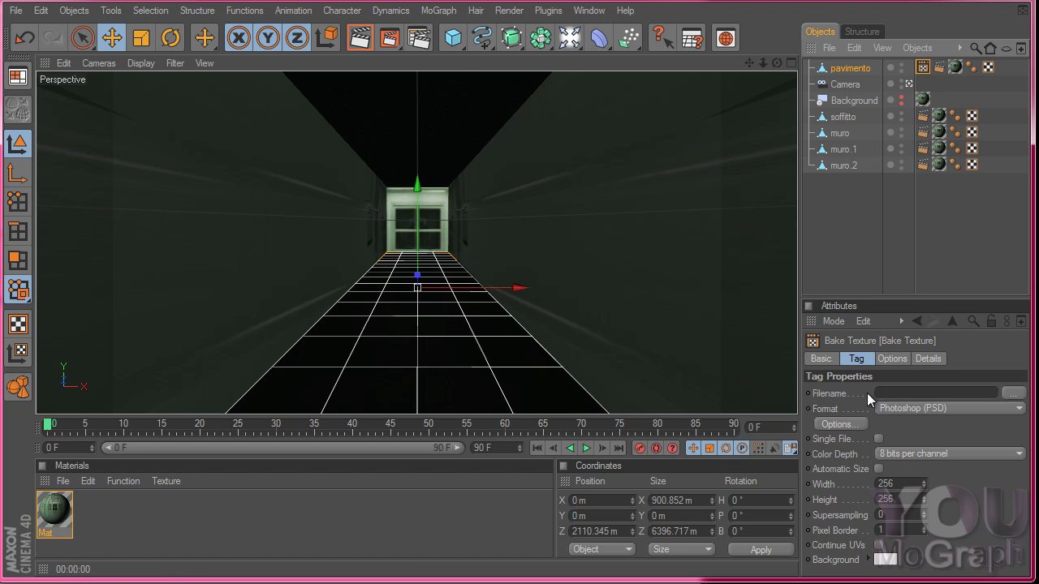
left_click(943, 408)
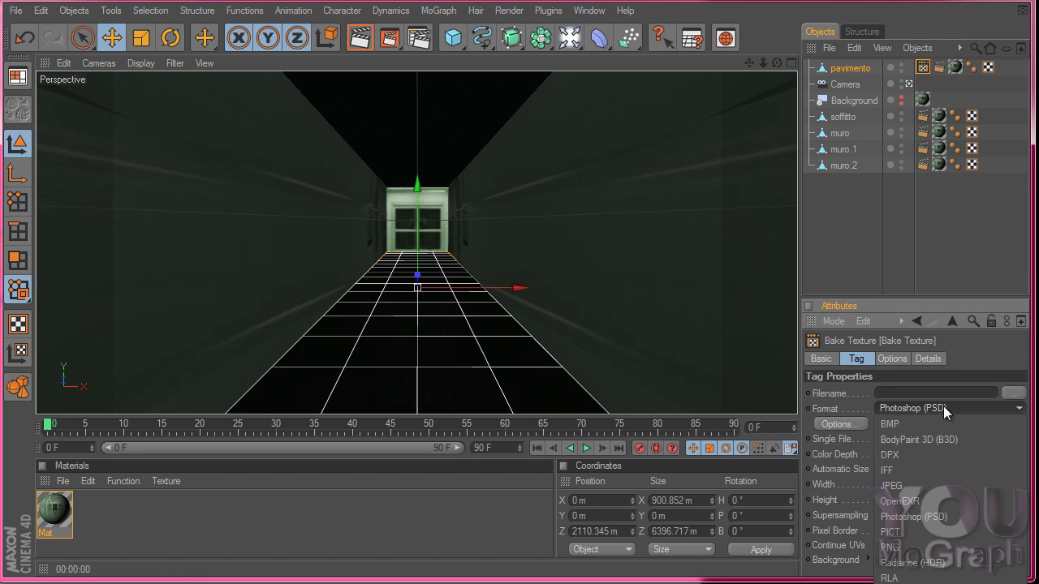
left_click(893, 547)
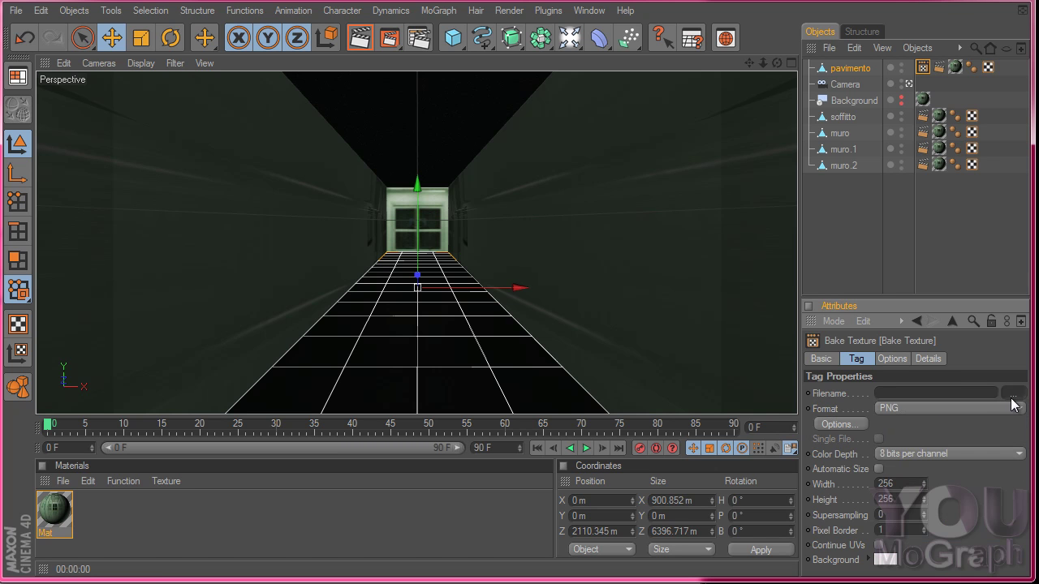
left_click(1012, 392)
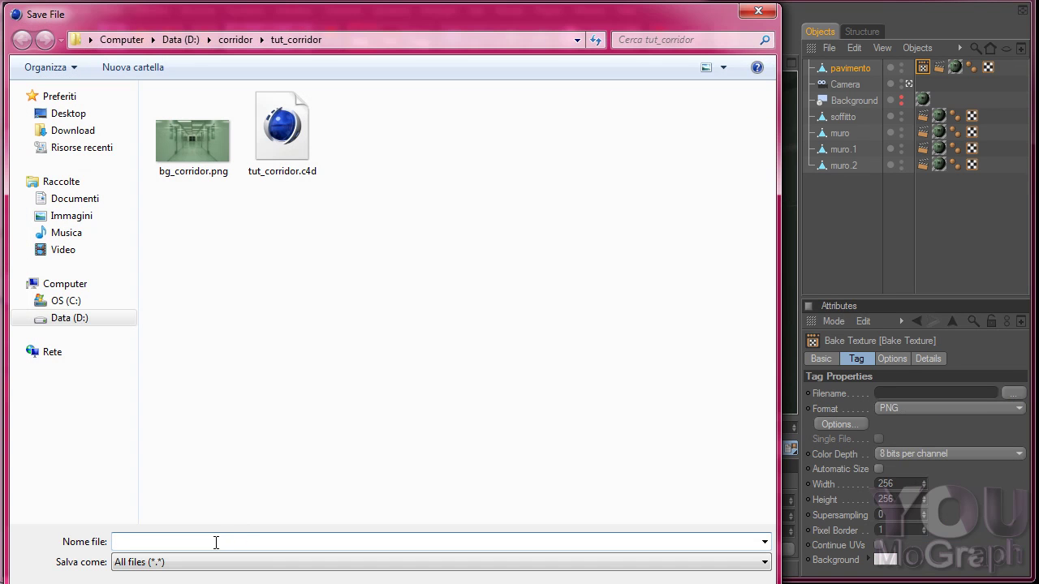
type("pavimento")
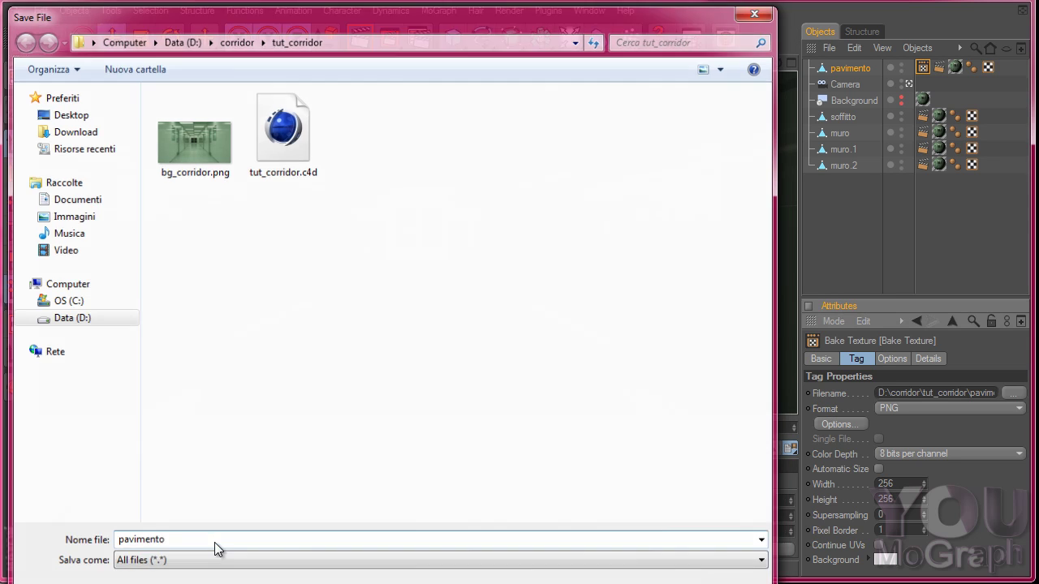
key("Return")
double_click(904, 484)
type("1024")
key("Tab")
type("1024")
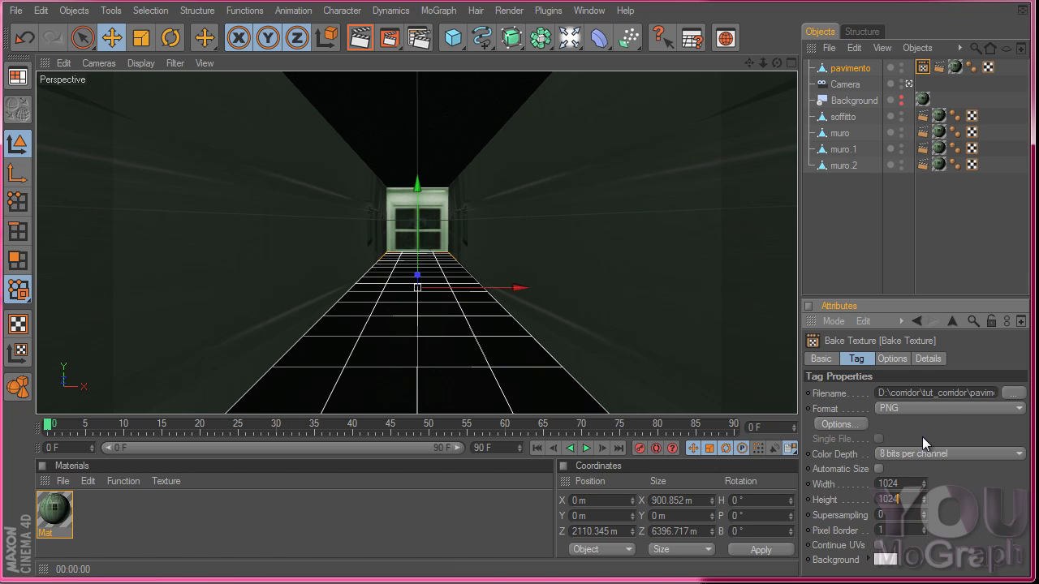
- Enable the Color channel in the Bake Texture options and bake the floor texture
left_click(888, 514)
left_click(891, 359)
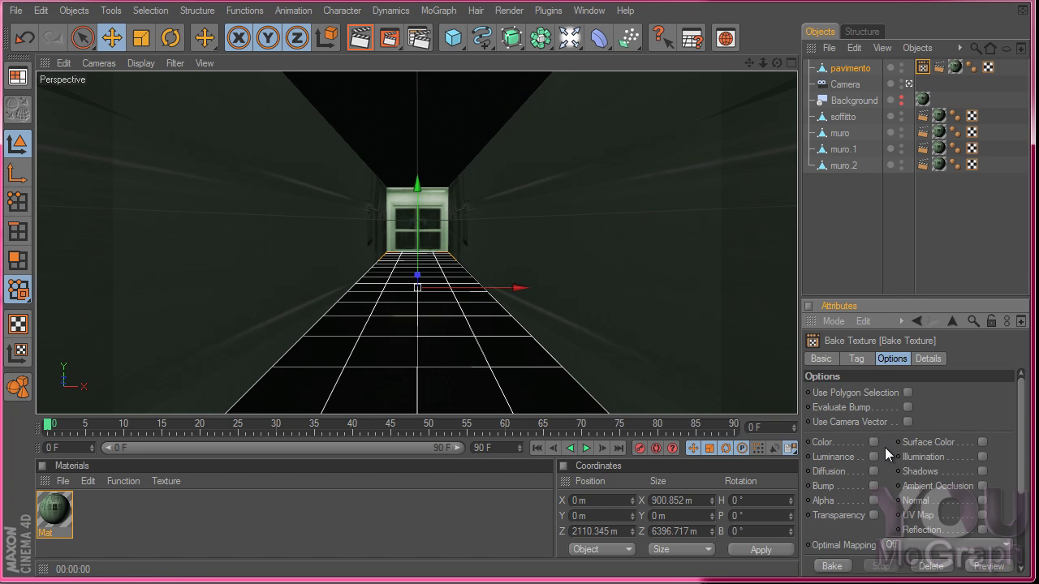
left_click(875, 442)
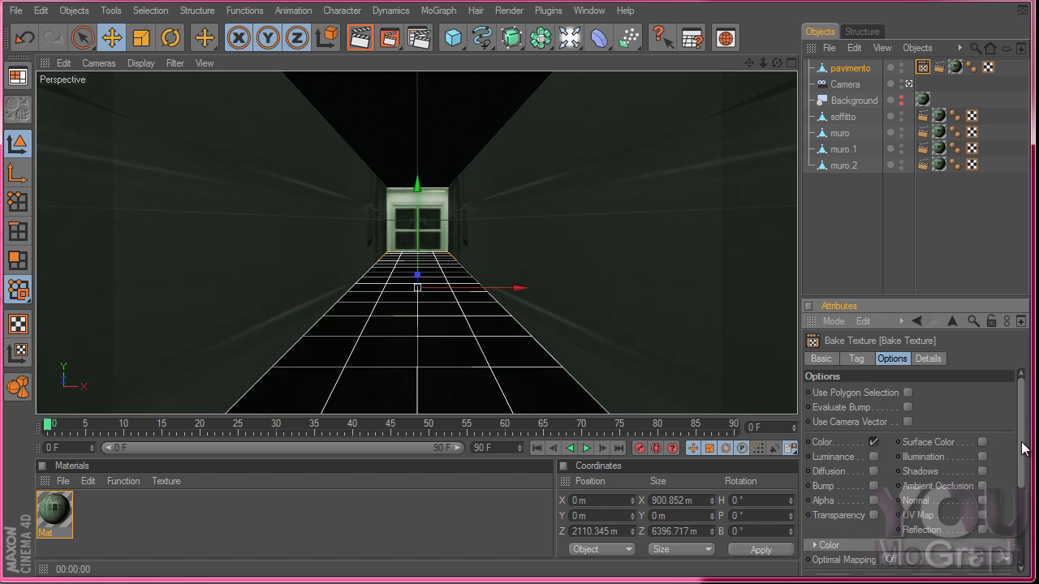
left_click_drag(1024, 449, 1029, 539)
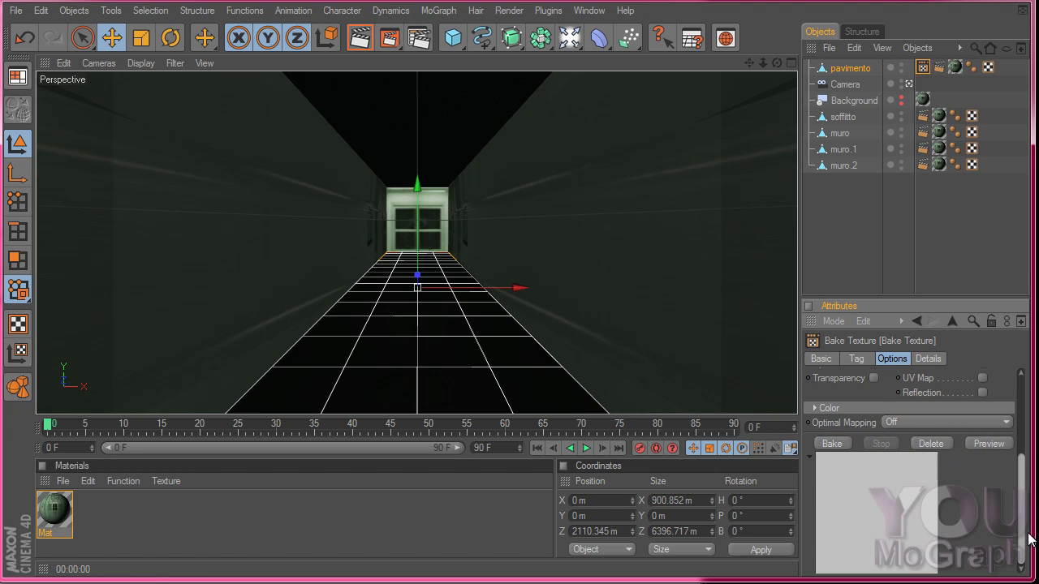
left_click(833, 443)
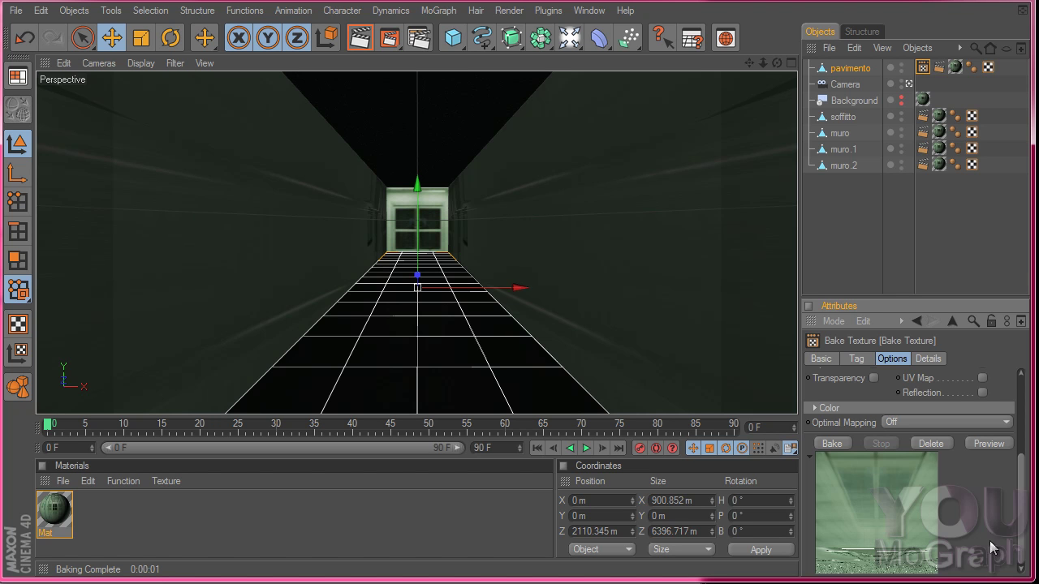
left_click(986, 443)
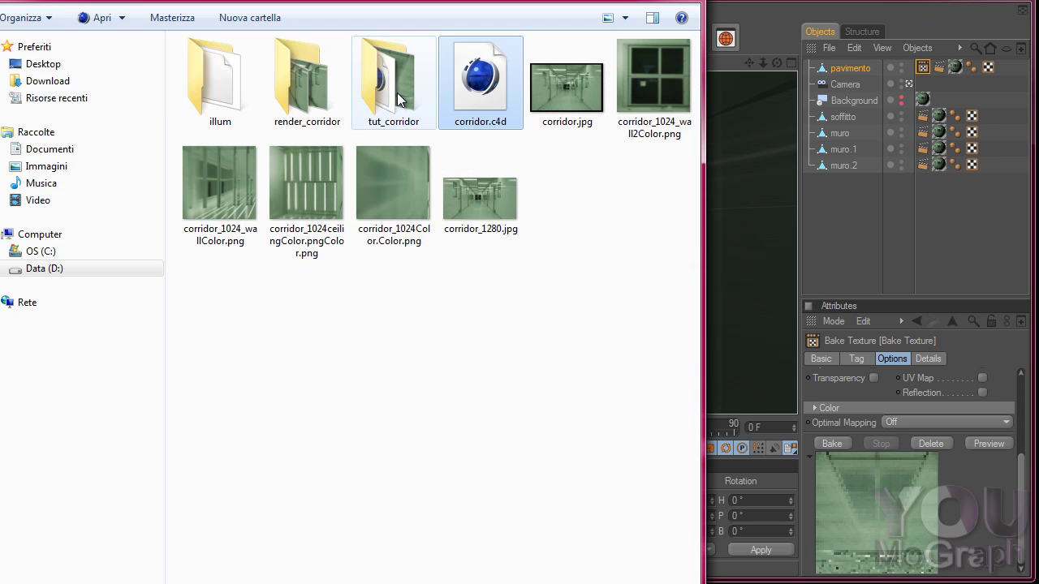
double_click(397, 97)
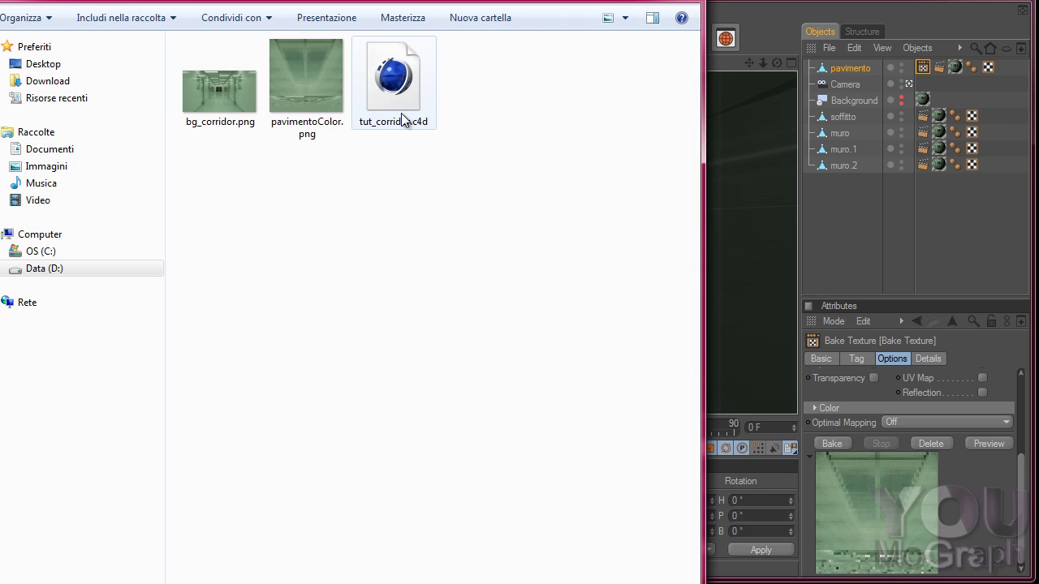
double_click(307, 70)
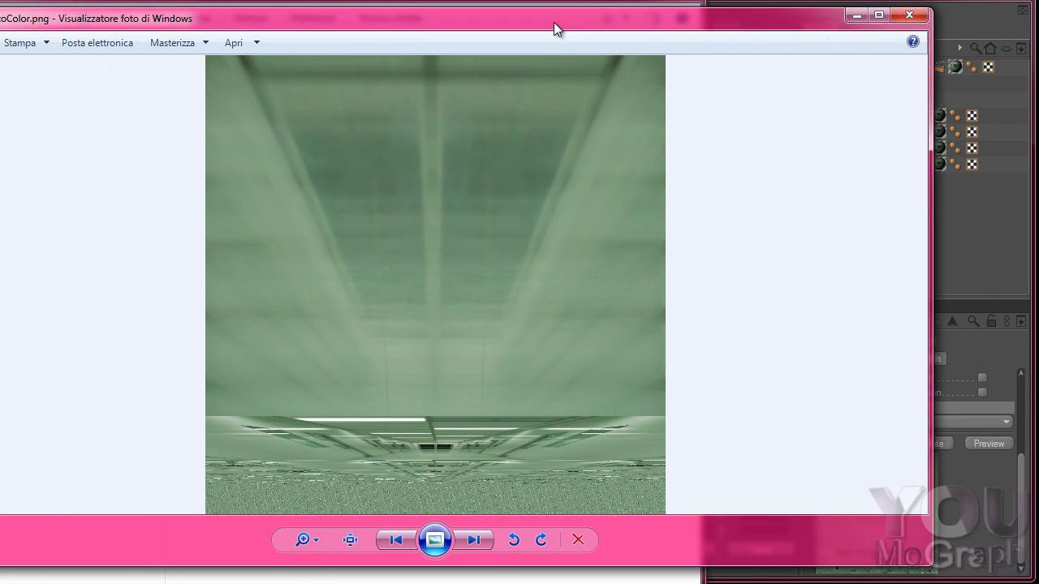
left_click_drag(553, 29, 584, 9)
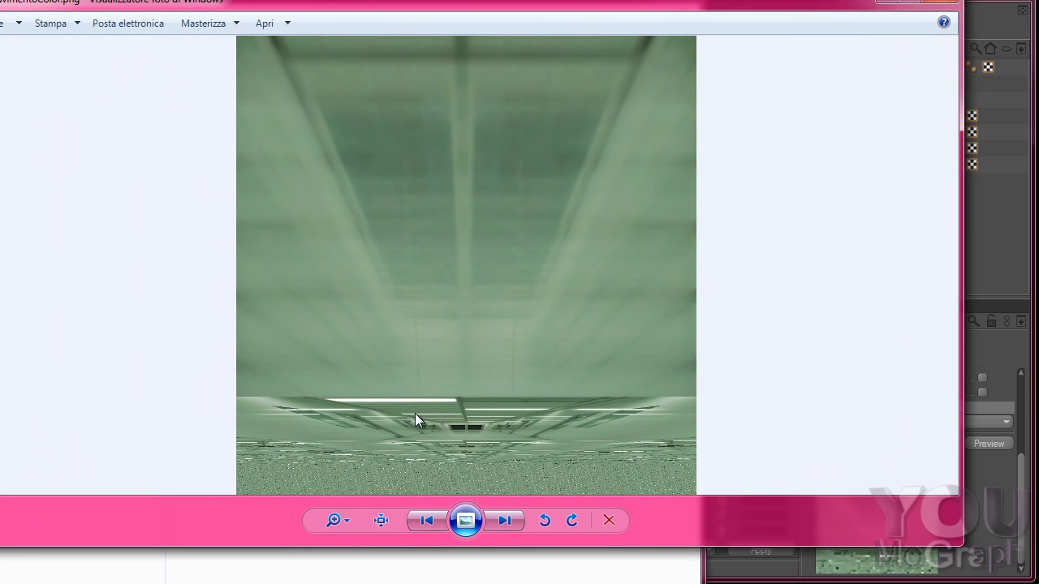
left_click(939, 6)
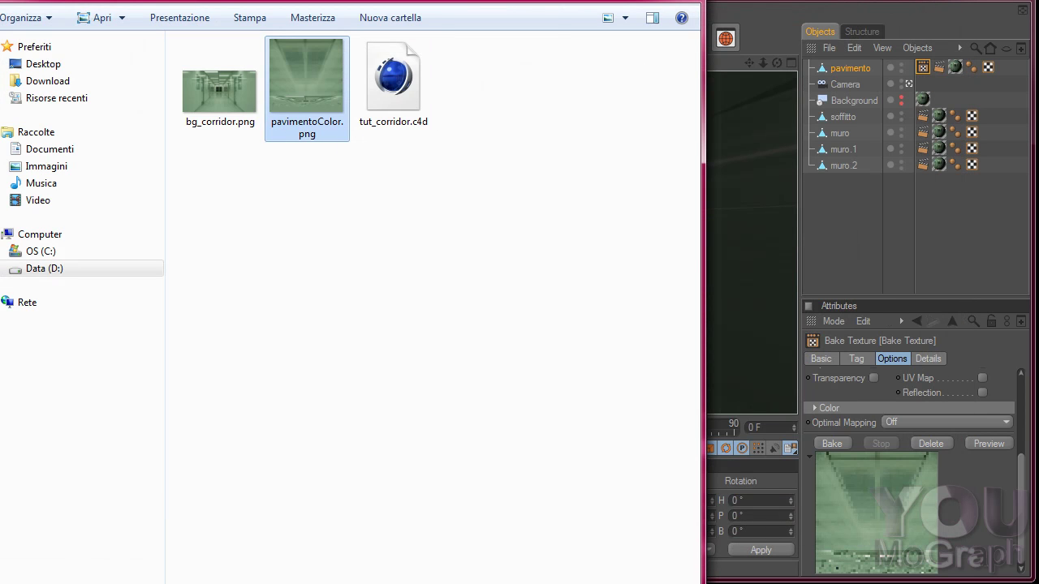
left_click(594, 1)
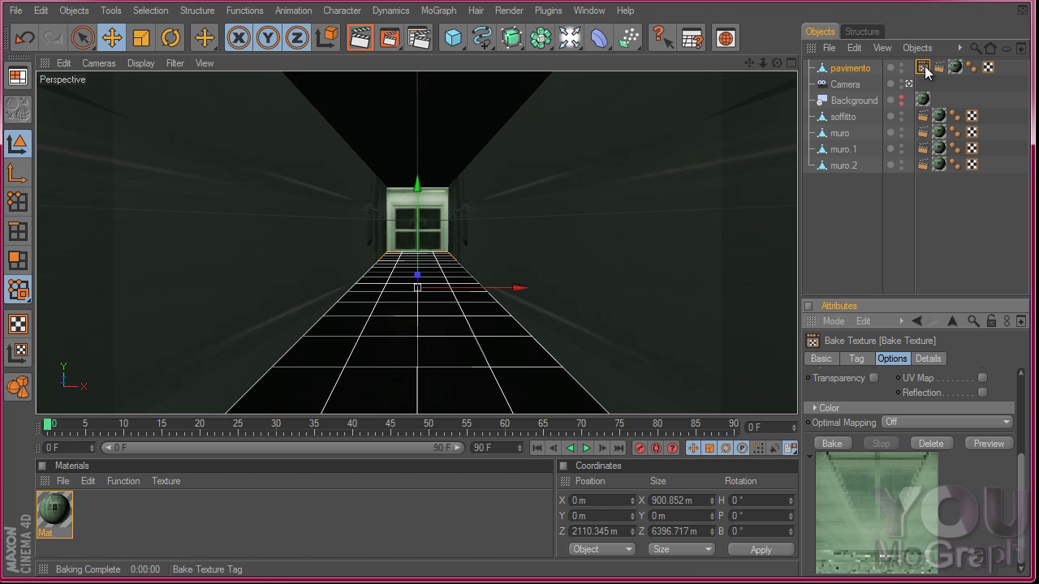
- Copy pavimento's Bake Texture tag onto soffitto and select the soffitto copy
mouse_move(924, 67)
left_mouse_down("ctrl")
mouse_move(923, 132)
mouse_move(864, 148)
mouse_move(923, 149)
mouse_move(917, 165)
left_mouse_up("ctrl")
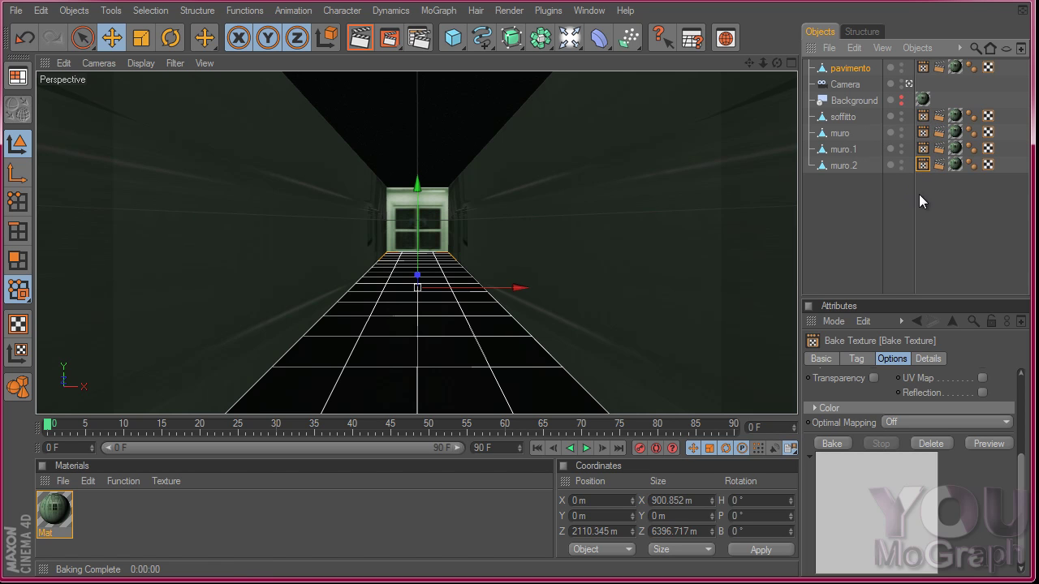
left_click(923, 116)
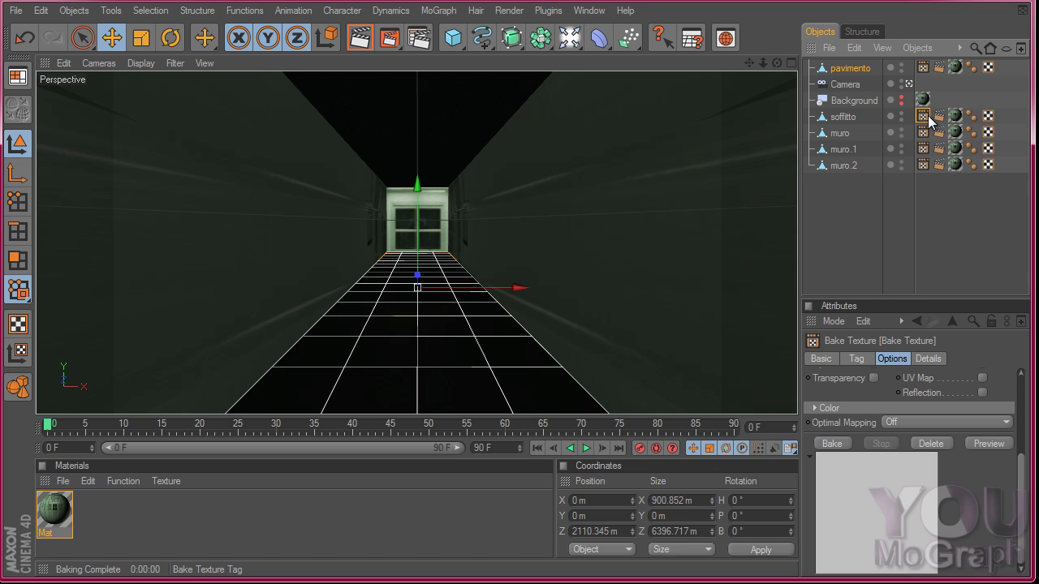
- Set the soffitto Bake Texture tag's output filename to soffitto
left_click(863, 358)
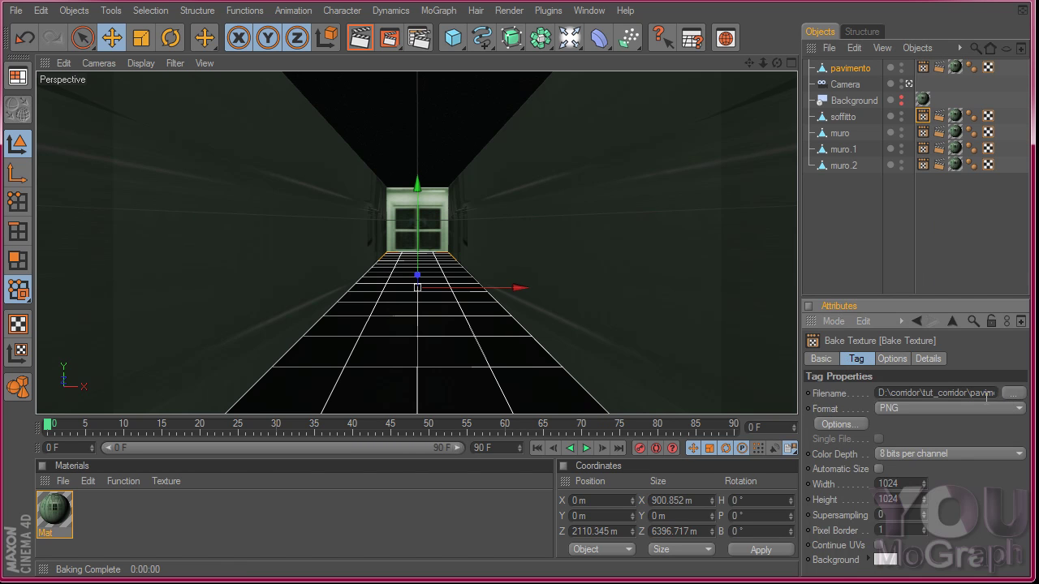
left_click(1012, 393)
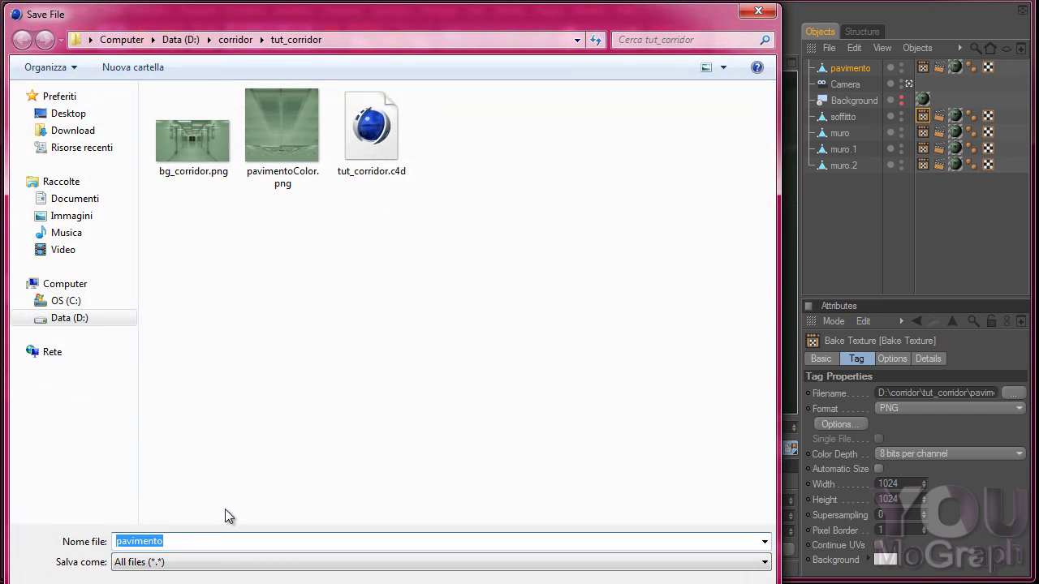
type("soffitto")
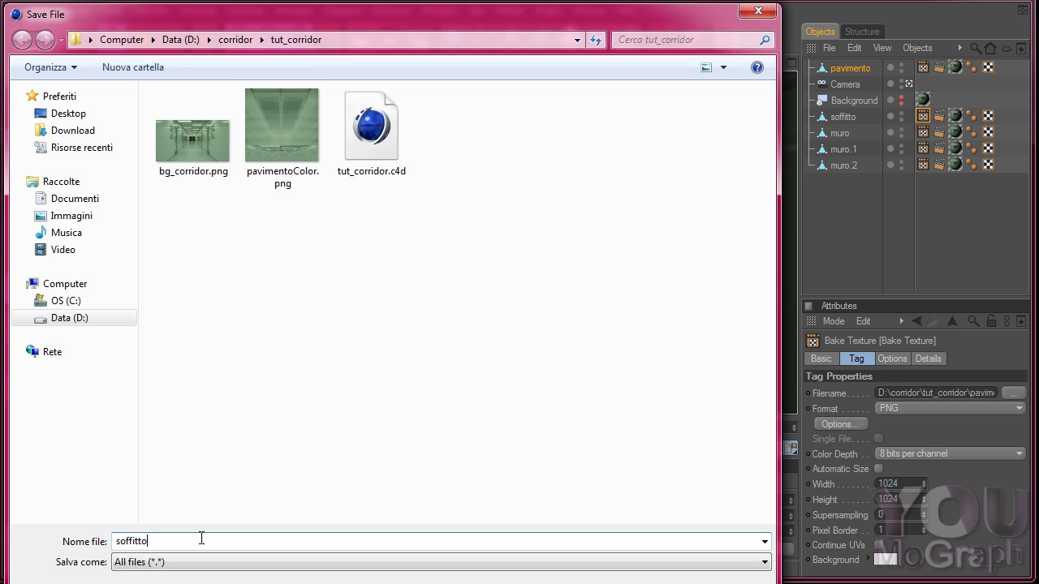
key("Return")
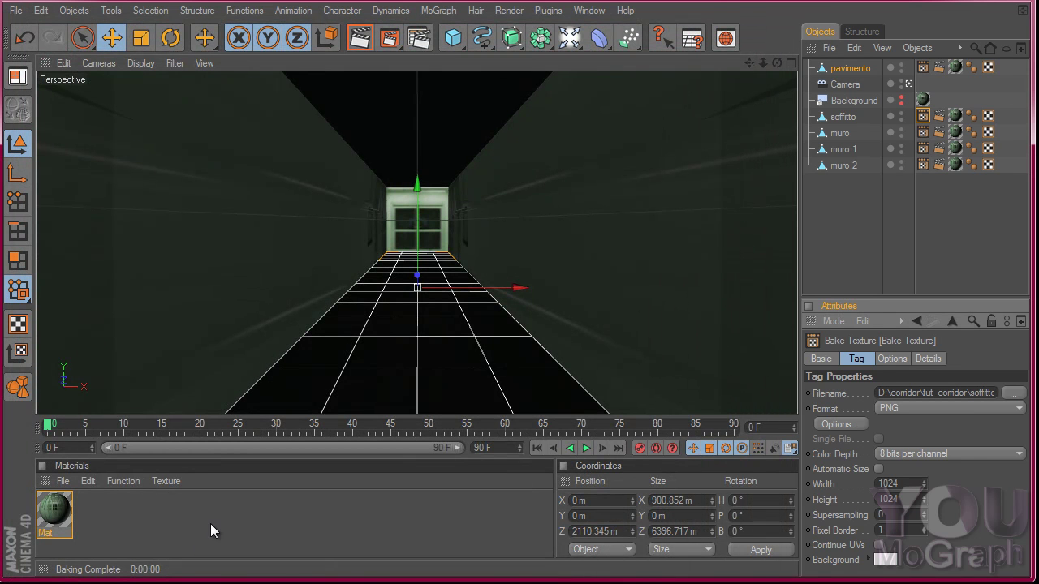
- Bake the ceiling texture and preview the baked result
left_click(892, 358)
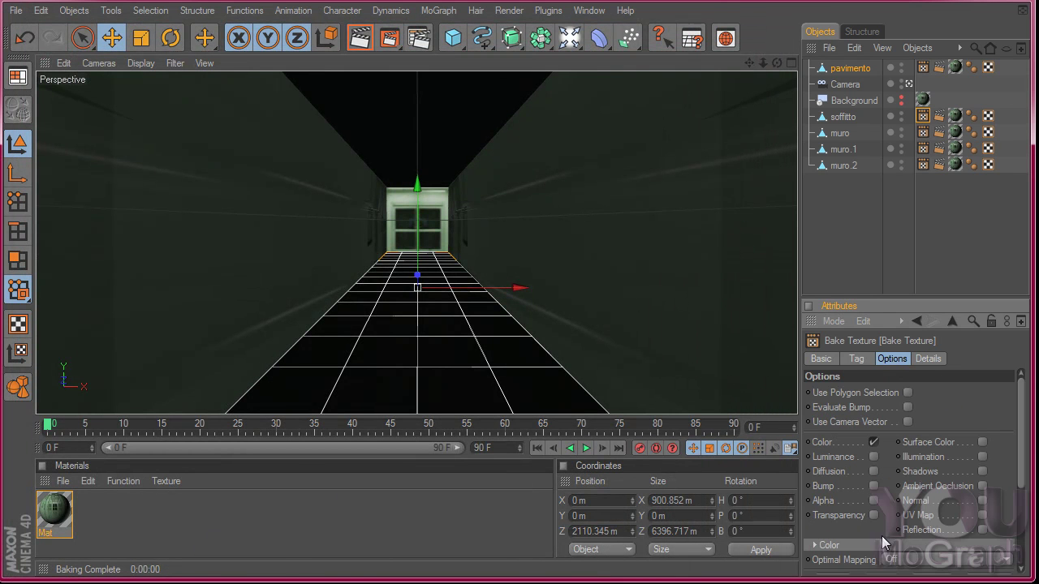
left_click_drag(1021, 430, 1020, 507)
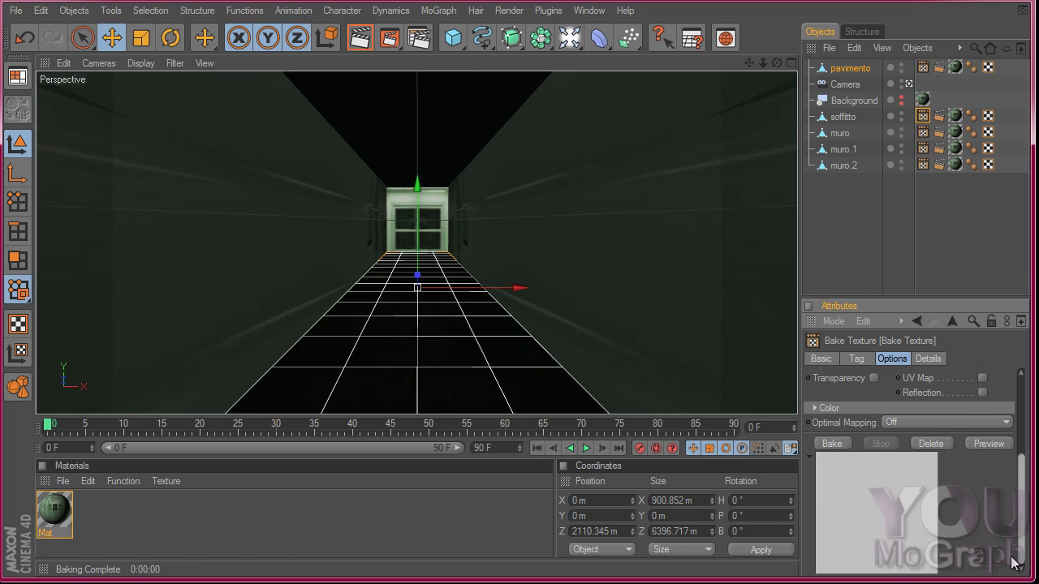
left_click(834, 443)
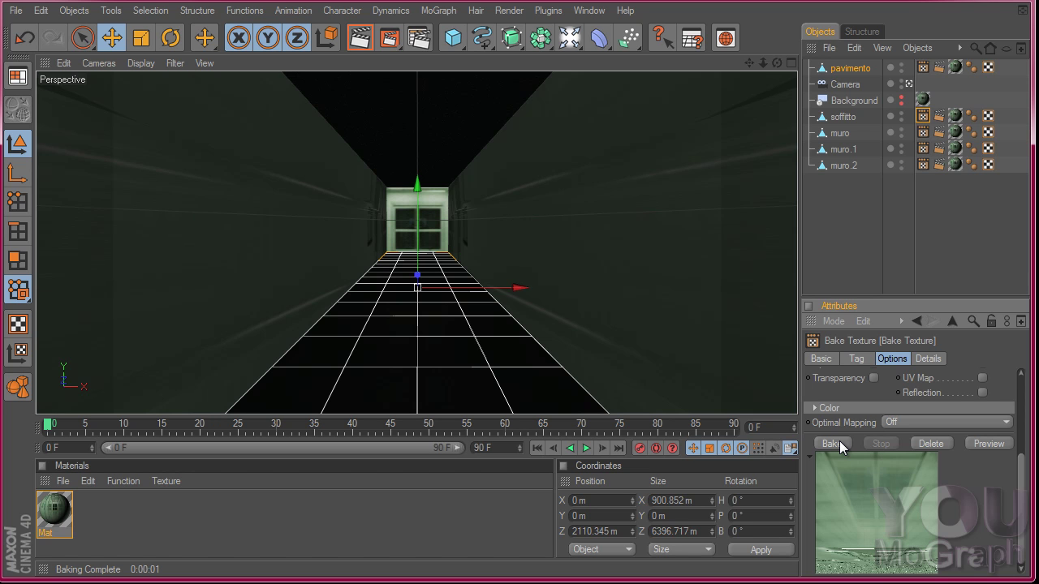
left_click(982, 438)
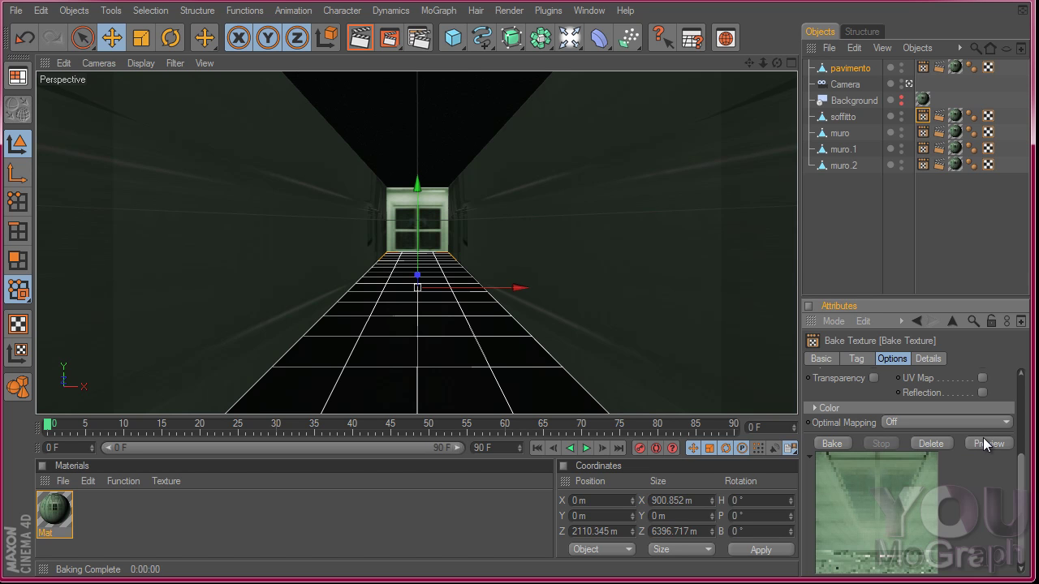
left_click_drag(1023, 467, 1025, 373)
left_click(853, 359)
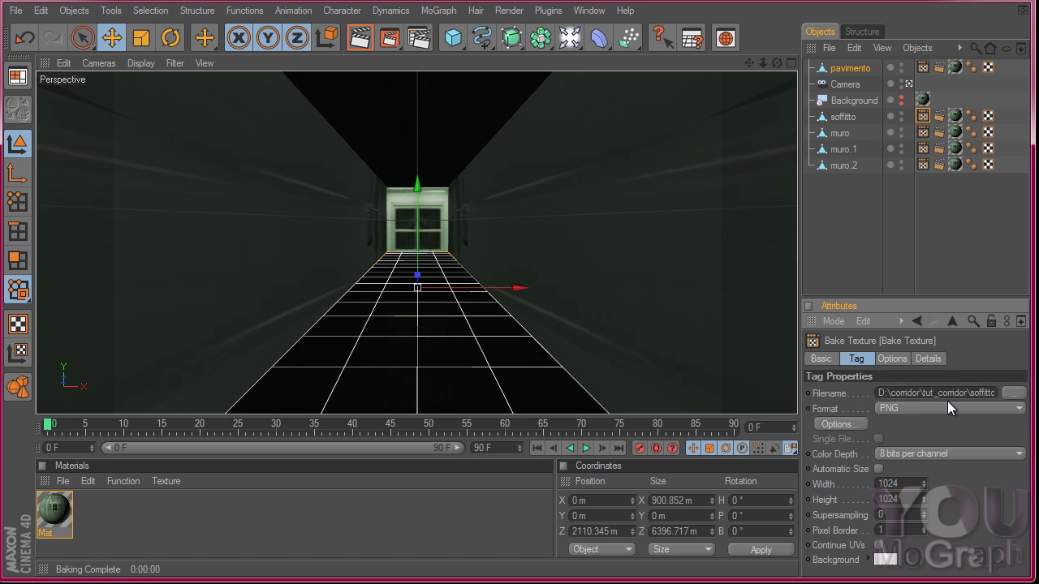
left_click_drag(972, 393, 1013, 392)
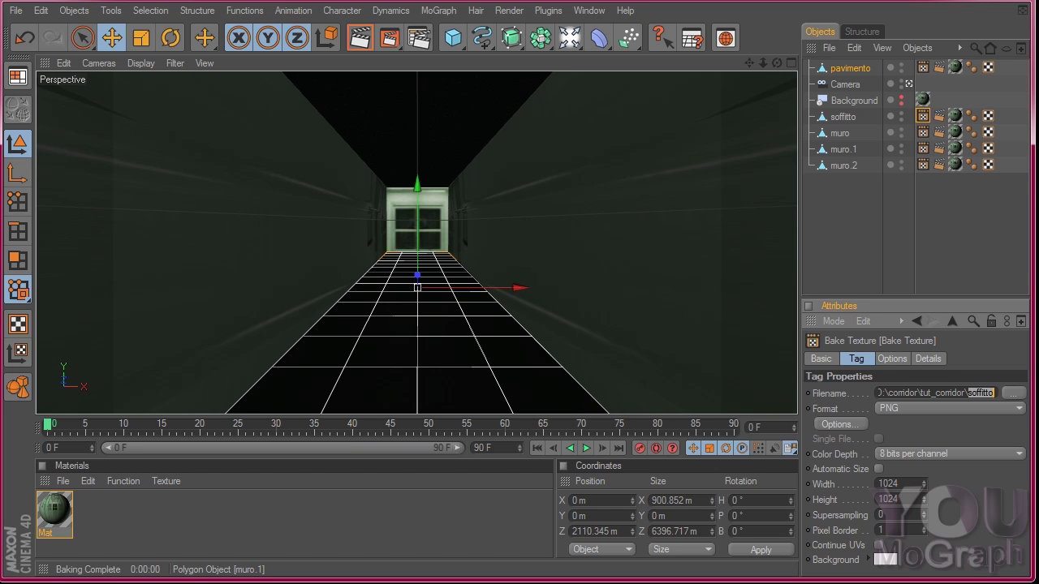
key("alt+Tab")
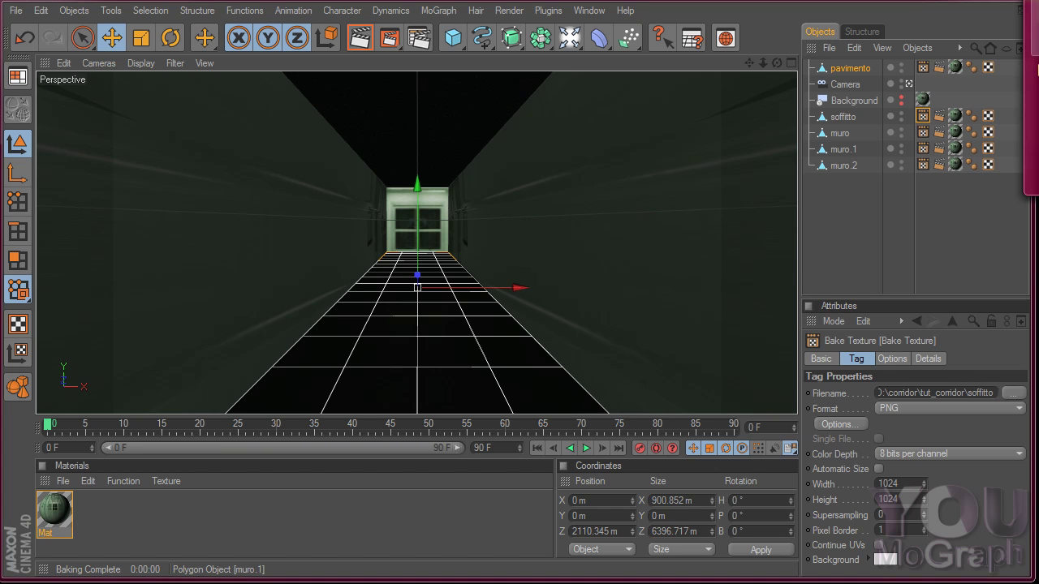
- Resize the tut_corridor window, check soffittoColor.png, then minimize the window
left_click_drag(549, 4, 636, 69)
left_click(534, 168)
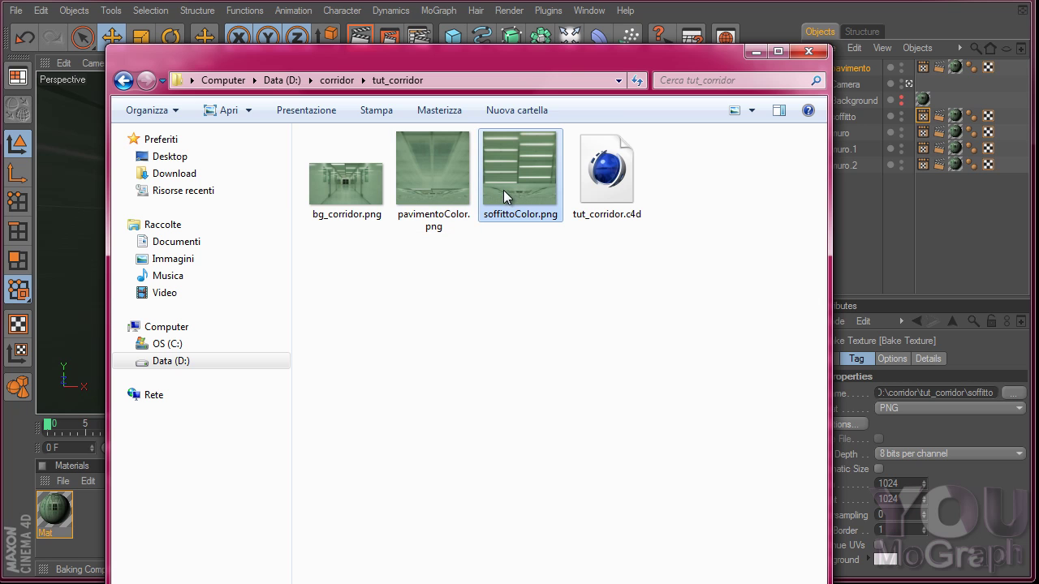
left_click(756, 52)
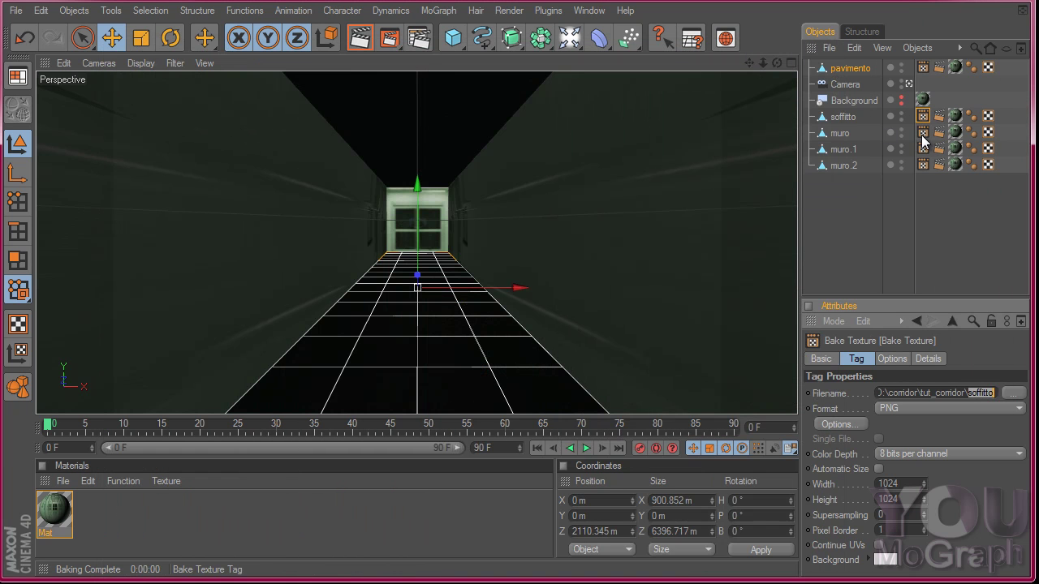
- Change muro's bake output name from pavimento to muro and bake the wall
left_click(922, 133)
left_click(839, 134)
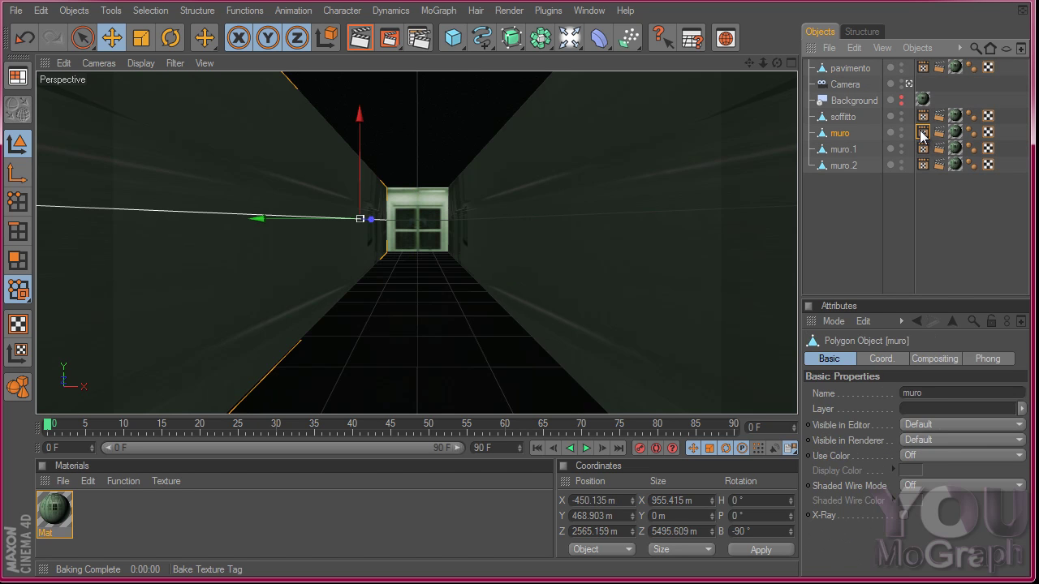
left_click(923, 132)
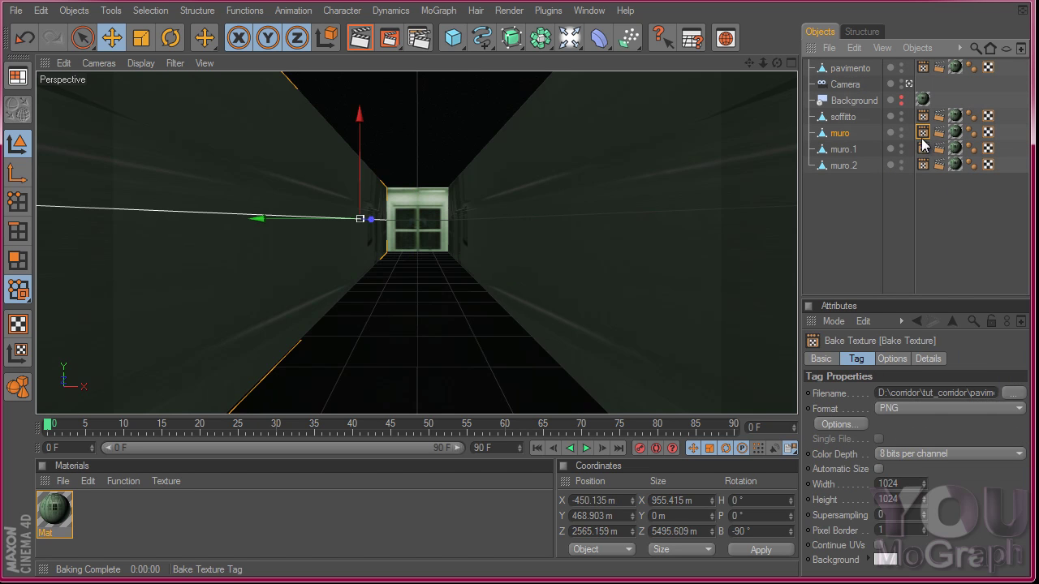
double_click(999, 392)
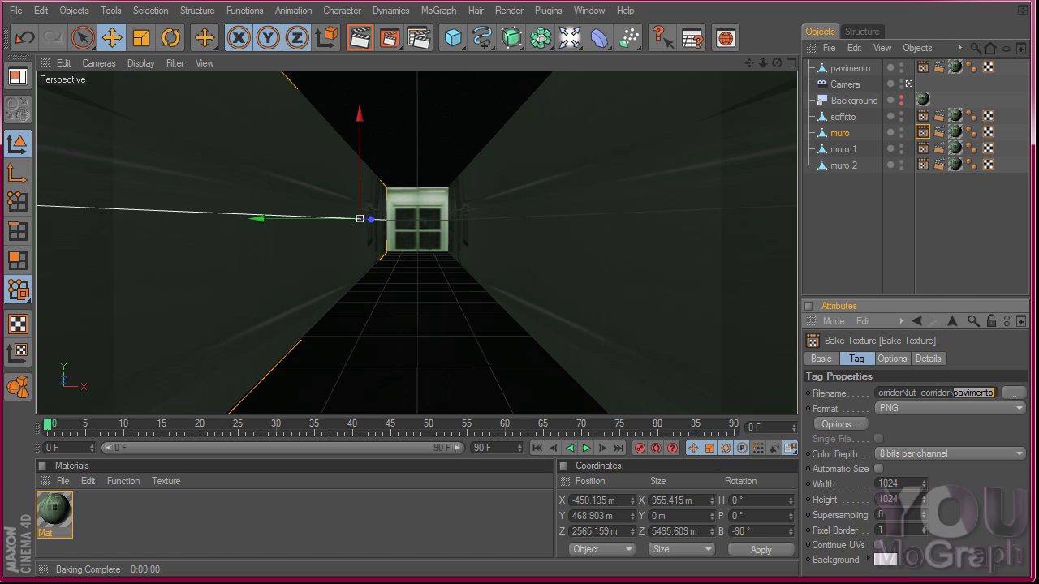
type("muro")
left_click(893, 360)
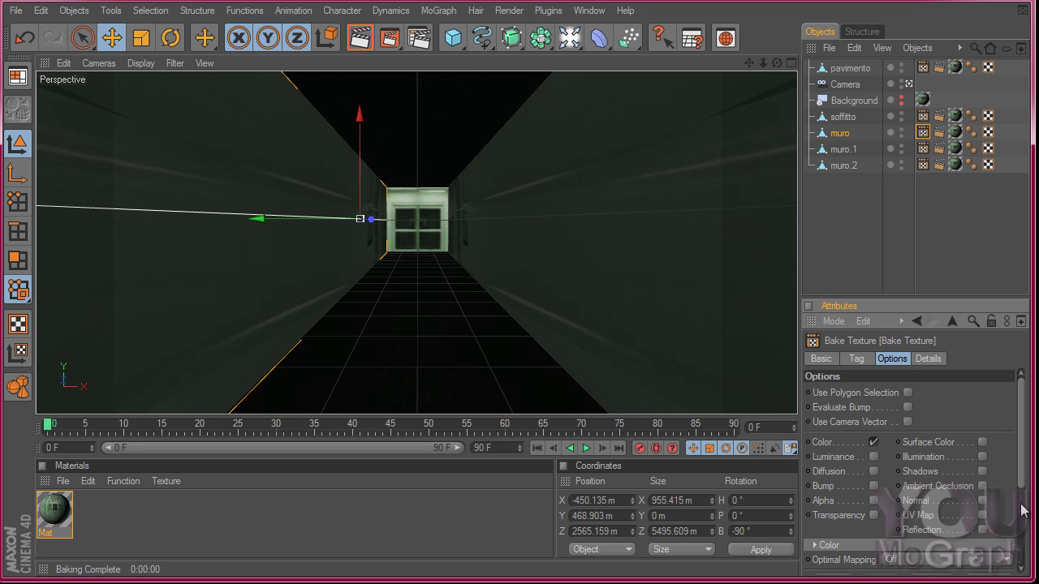
left_click_drag(1027, 490, 1030, 577)
left_click(842, 444)
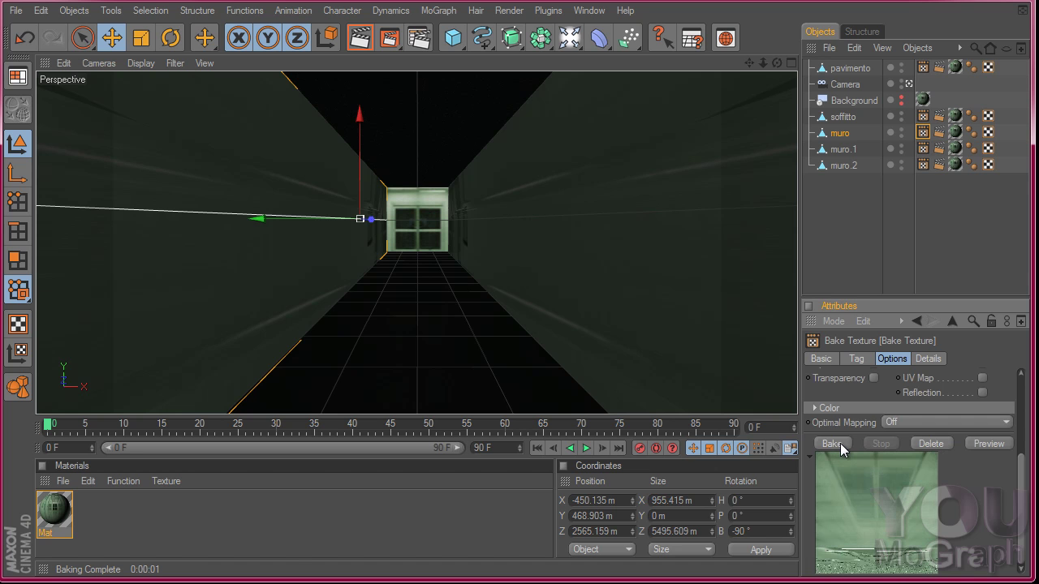
- Change muro.1's bake output name to muro1 and bake that wall
left_click(922, 149)
left_click_drag(1025, 467, 1020, 399)
left_click(856, 358)
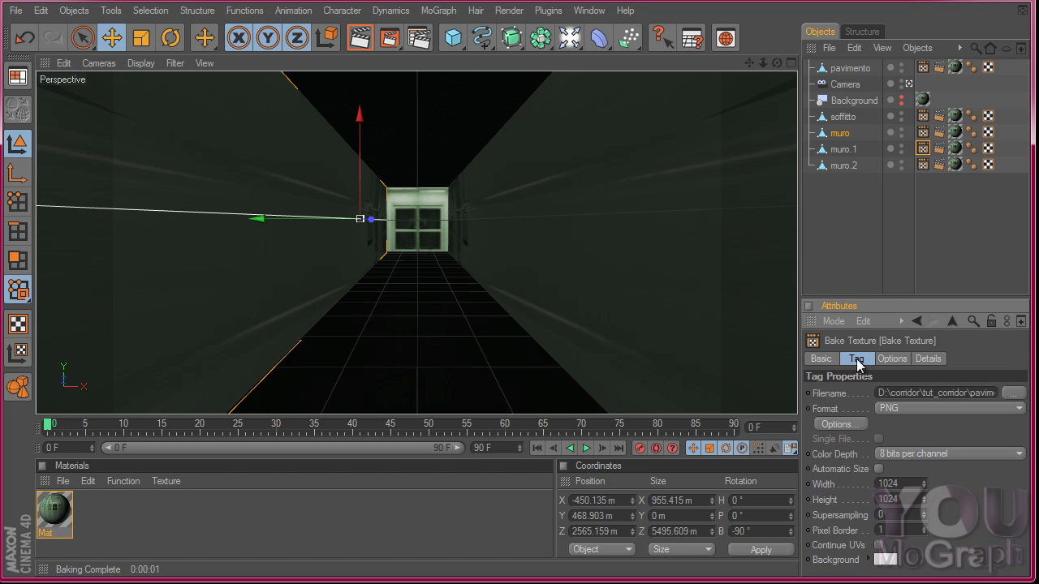
double_click(974, 393)
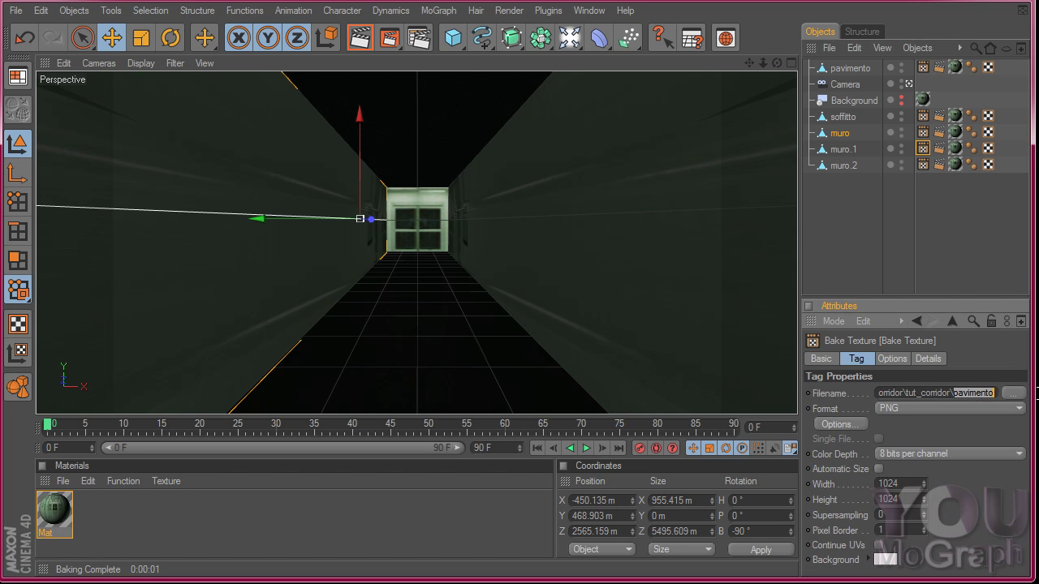
type("mur")
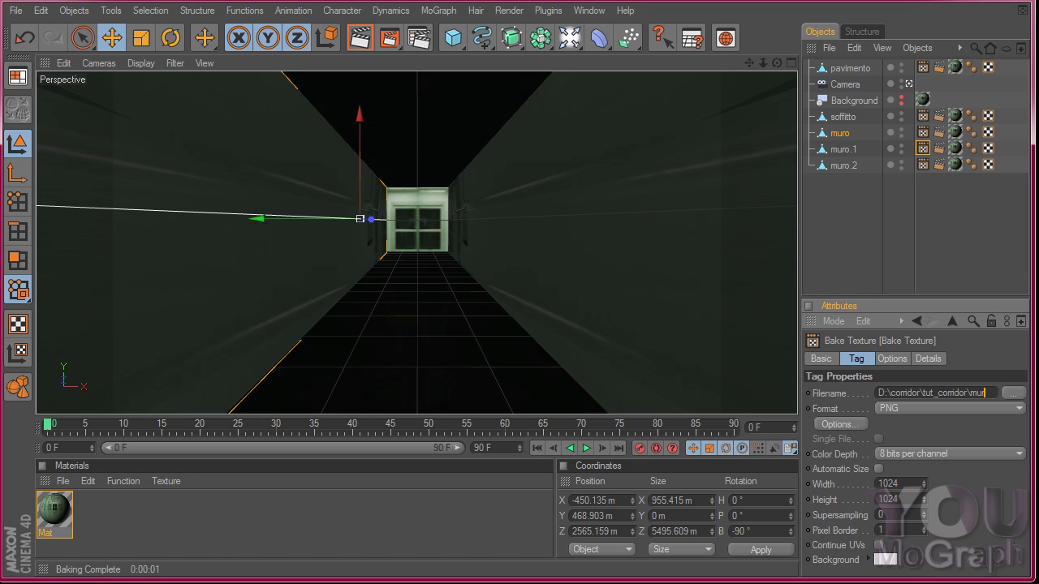
type("o")
type("1")
left_click(890, 358)
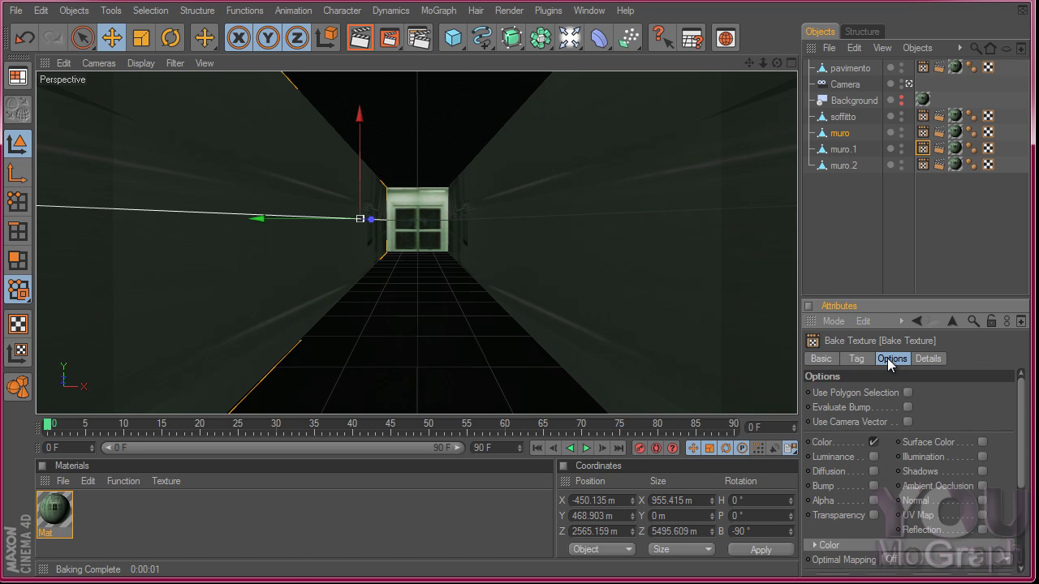
scroll(920, 534, "down", 3)
left_click(845, 443)
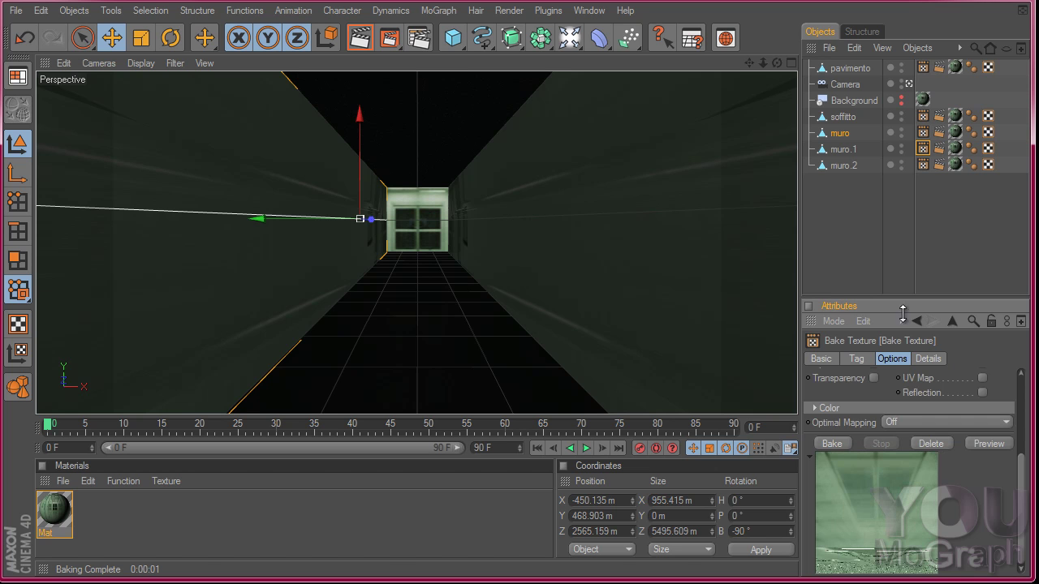
- Save muro.2's bake output as muro_2 in tut_corridor and bake the wall
left_click(921, 165)
left_click(867, 360)
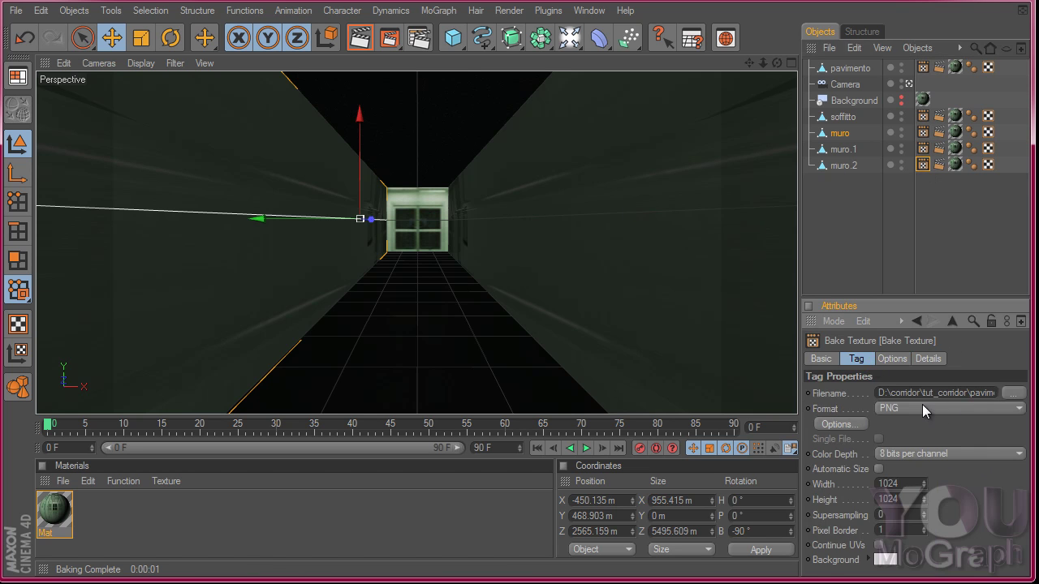
double_click(989, 393)
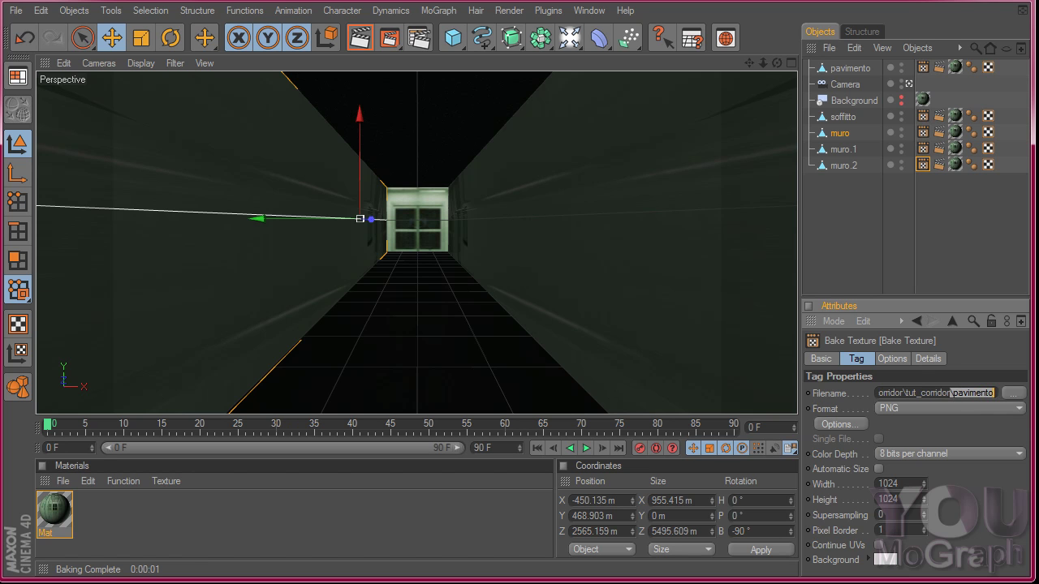
key("BackSpace")
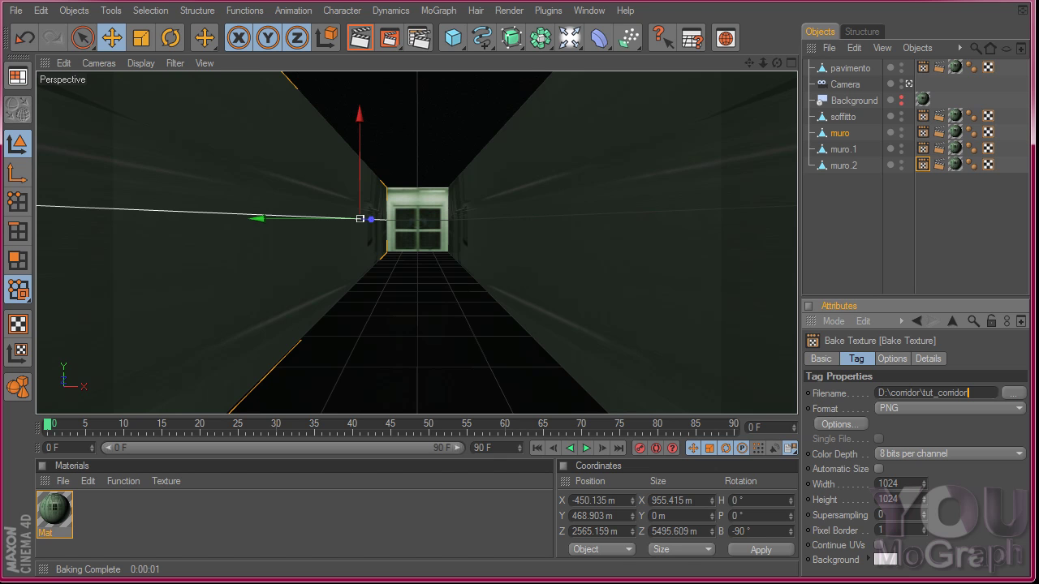
left_click(1012, 393)
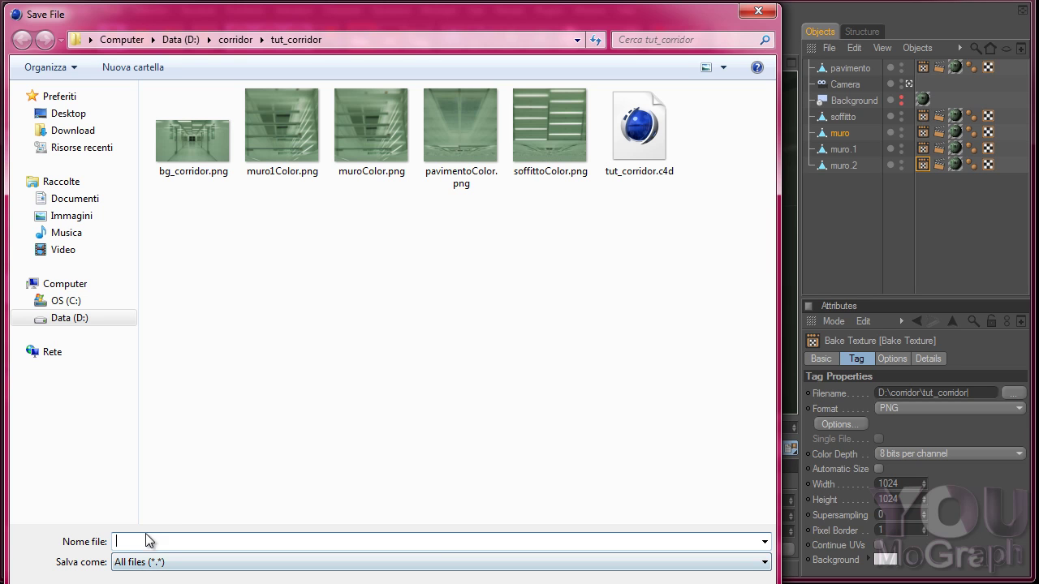
type("muro_2")
key("Return")
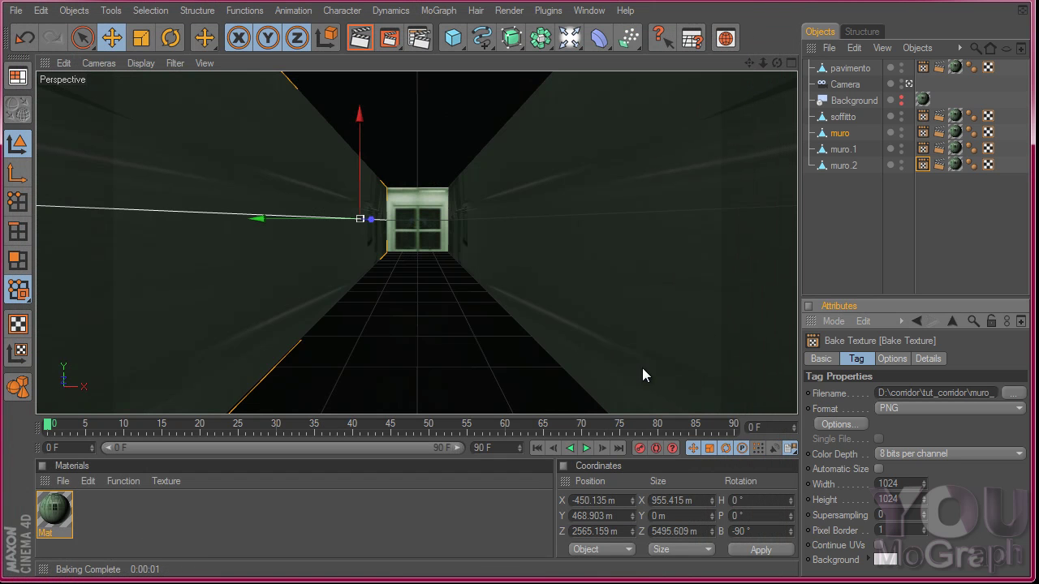
left_click(890, 360)
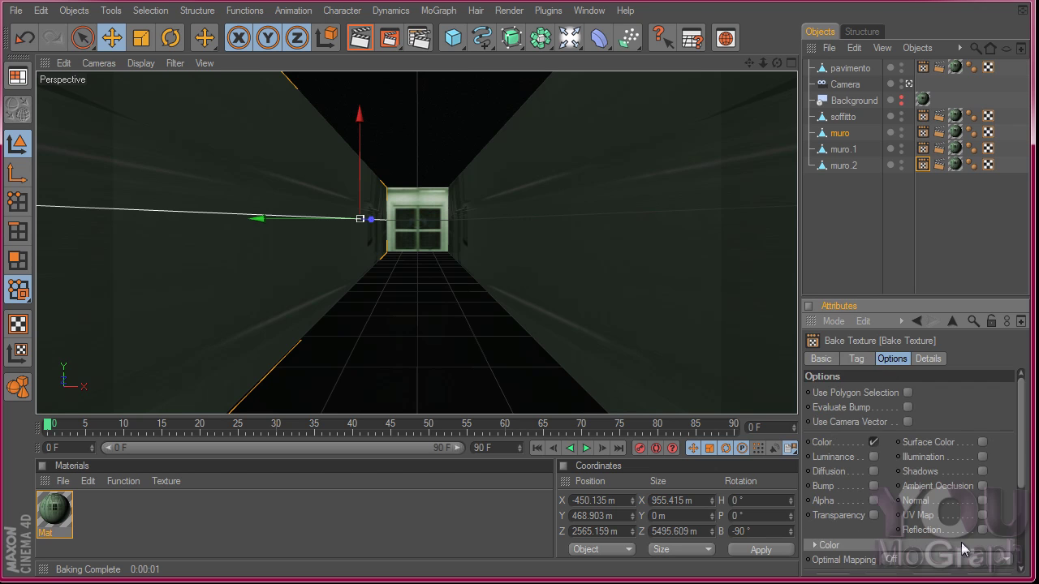
left_click_drag(1021, 459, 1023, 537)
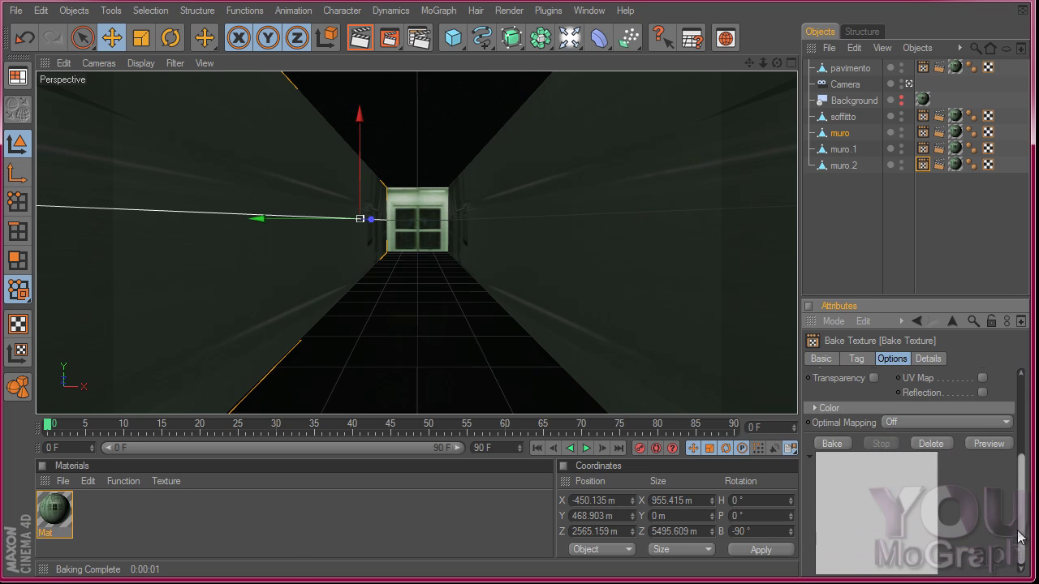
left_click(841, 446)
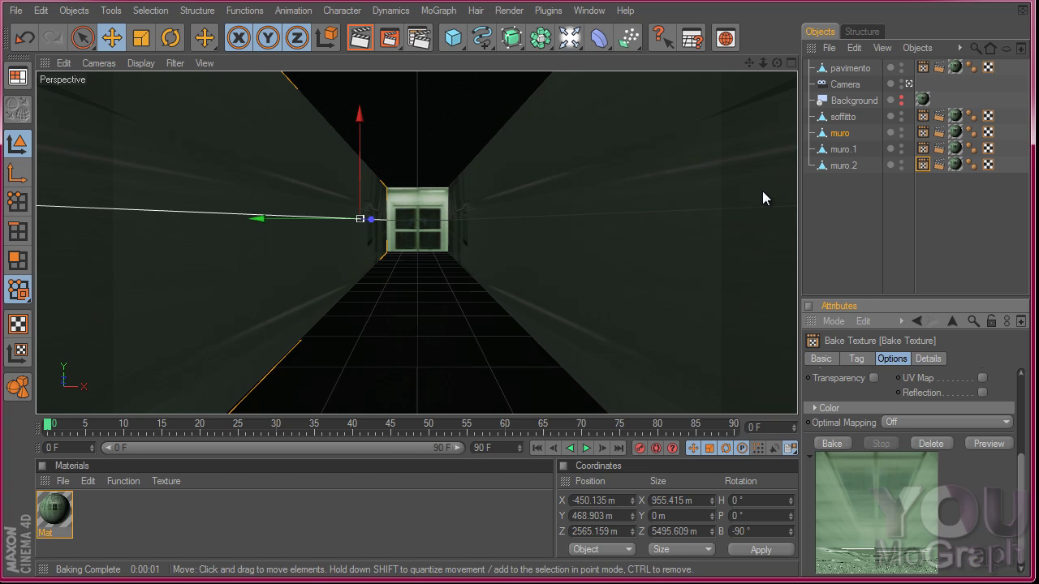
key("alt+Tab")
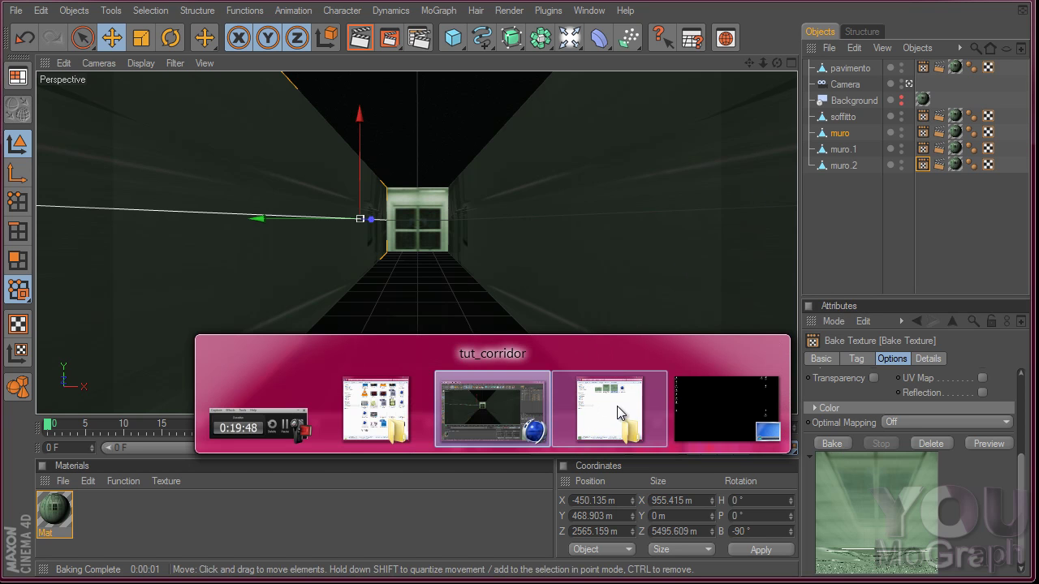
left_click(614, 412)
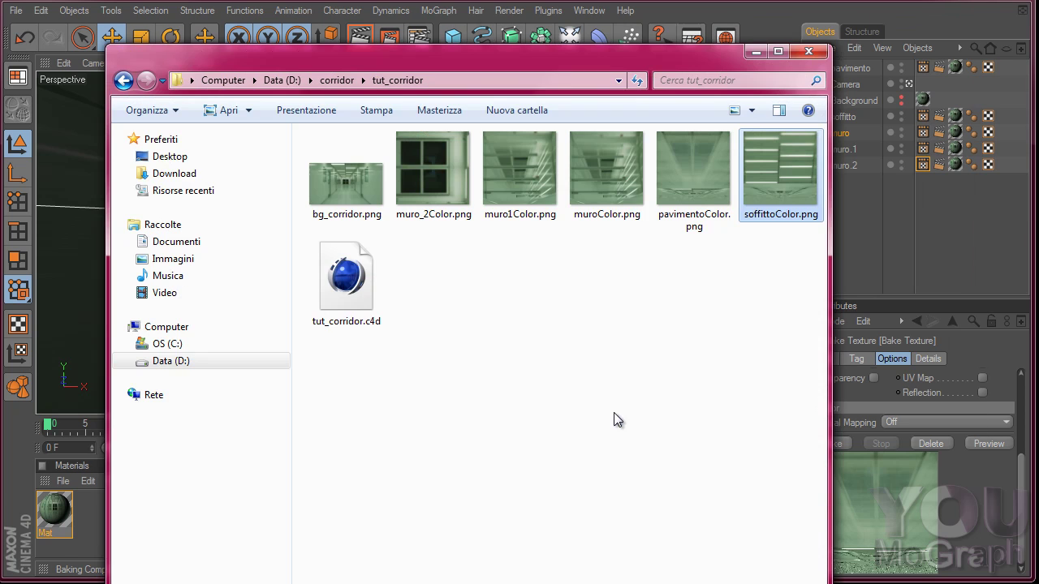
left_click_drag(595, 57, 524, 66)
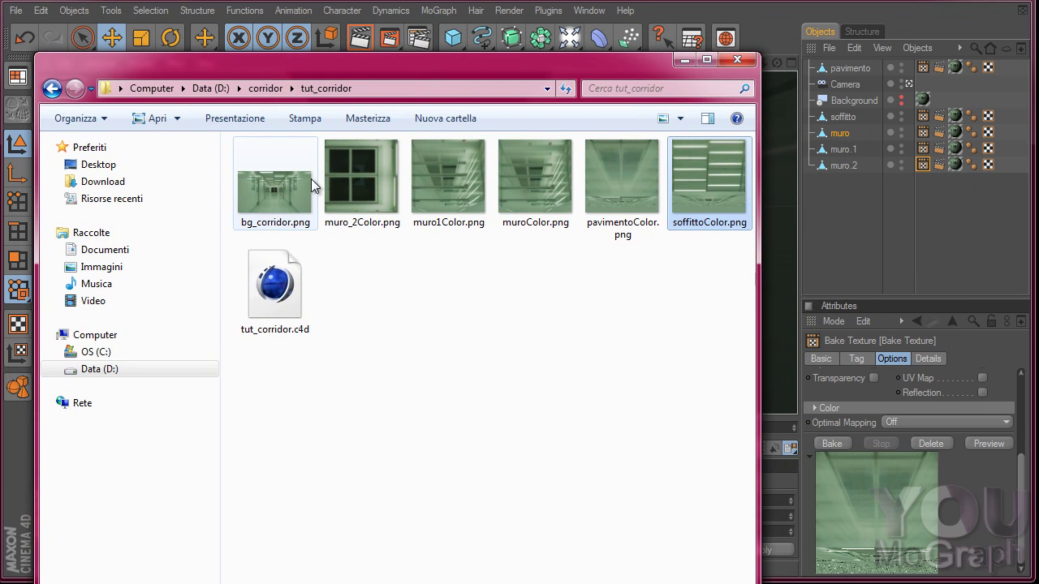
left_click(382, 175)
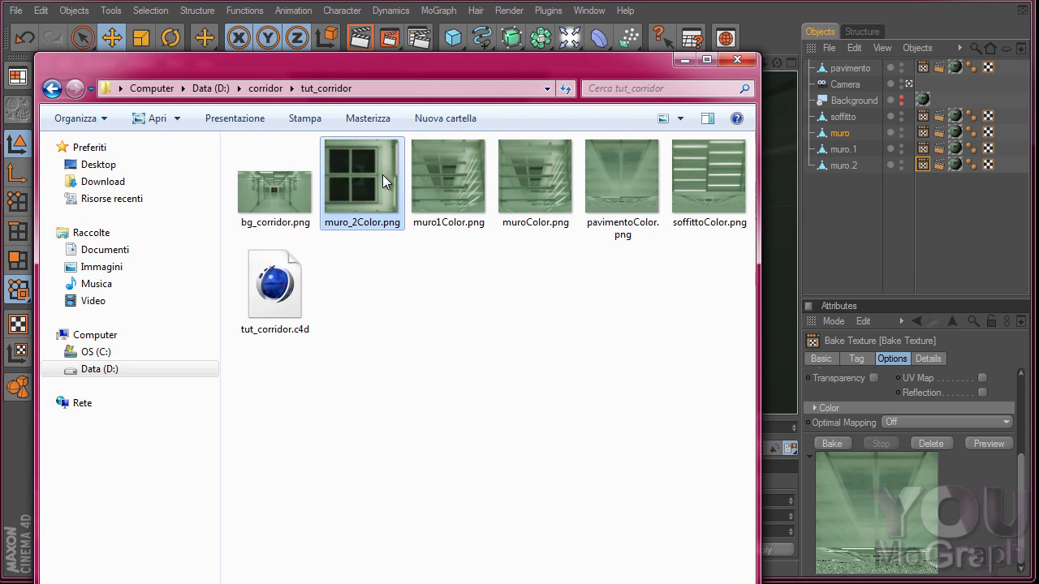
left_click(446, 213)
left_click(529, 175)
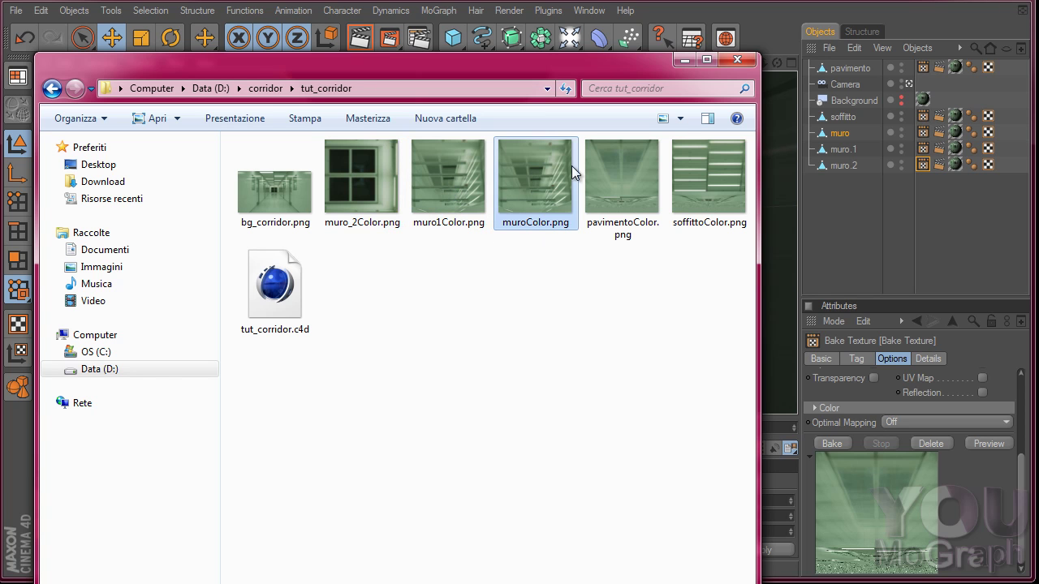
left_click(626, 195)
left_click(690, 174)
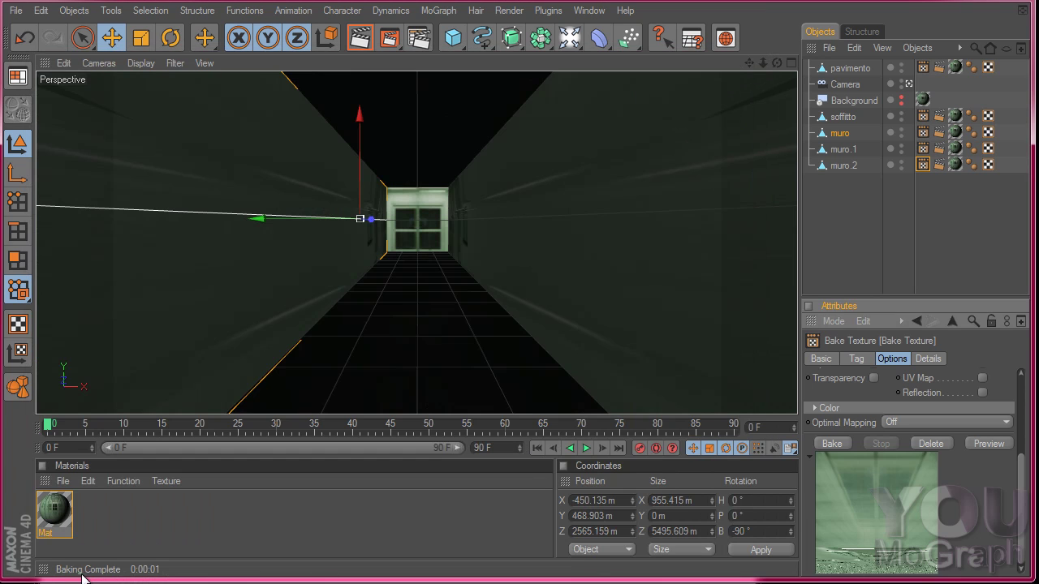
- Create a material Mat.pavimento textured with pavimentoColor.png
left_click(112, 521)
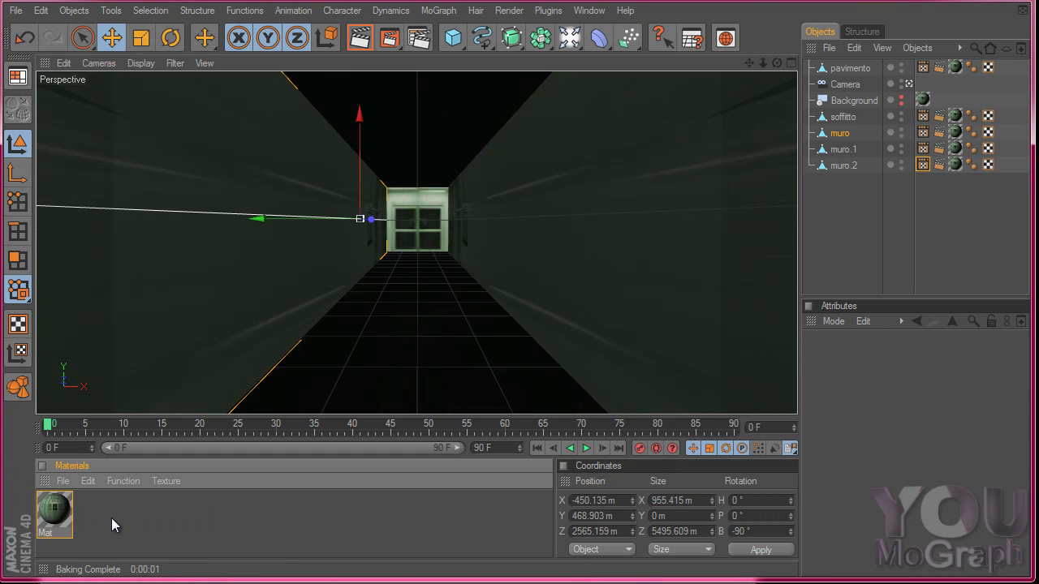
double_click(111, 516)
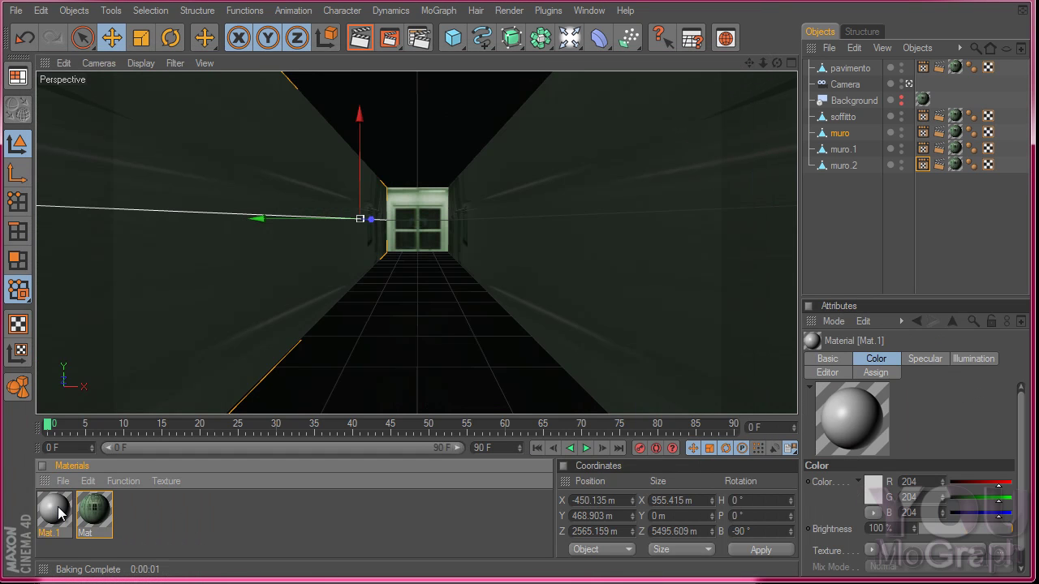
double_click(61, 512)
left_click_drag(167, 16, 340, 55)
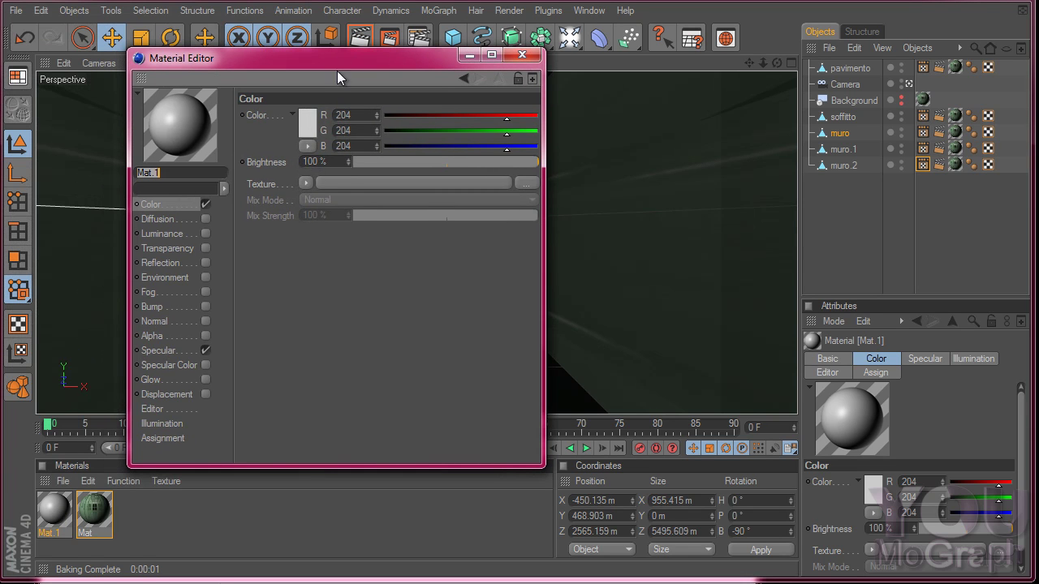
left_click(345, 182)
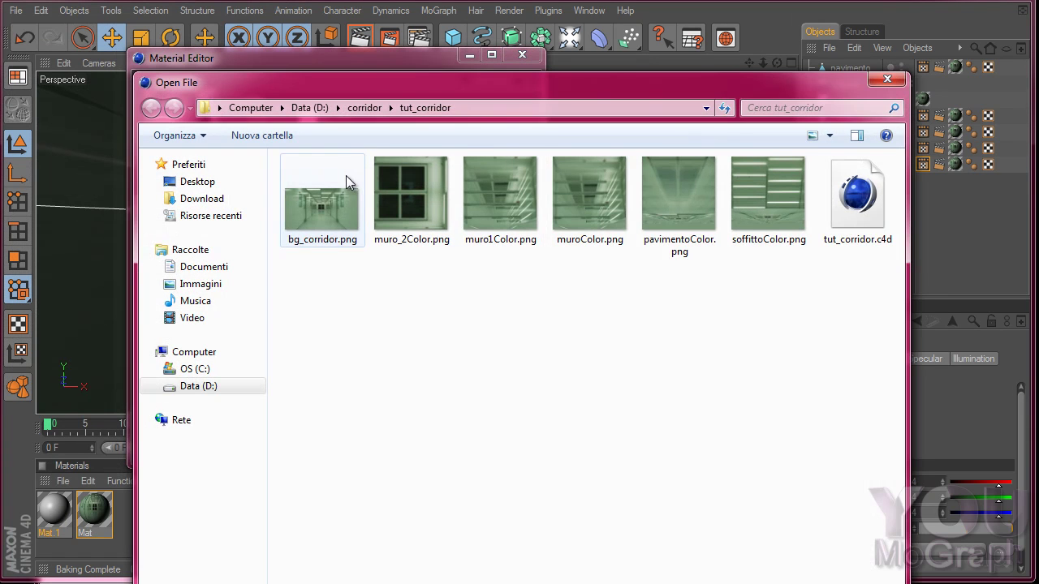
double_click(695, 205)
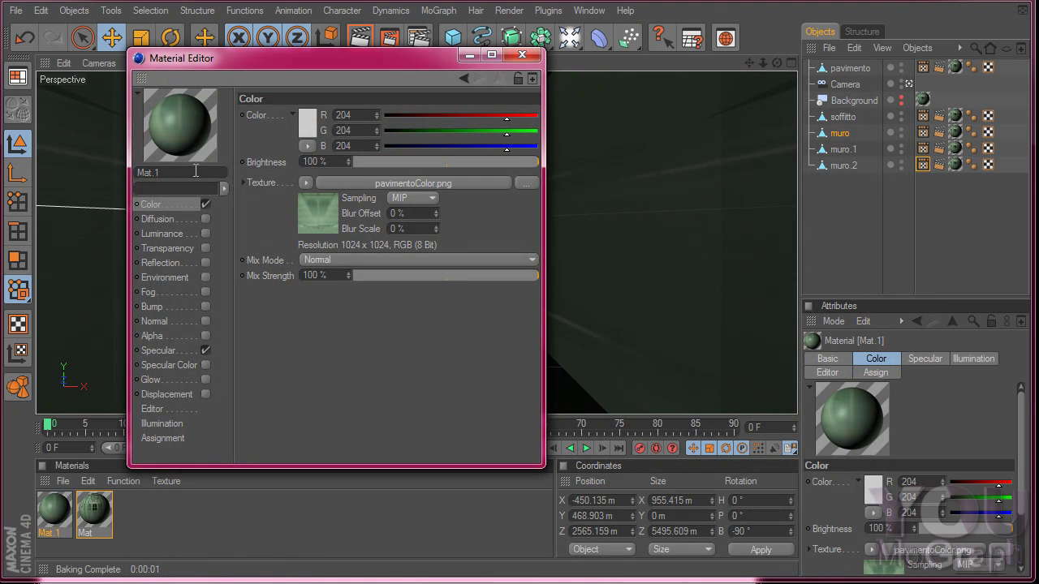
double_click(157, 173)
key("BackSpace")
type("pavimento")
key("Return")
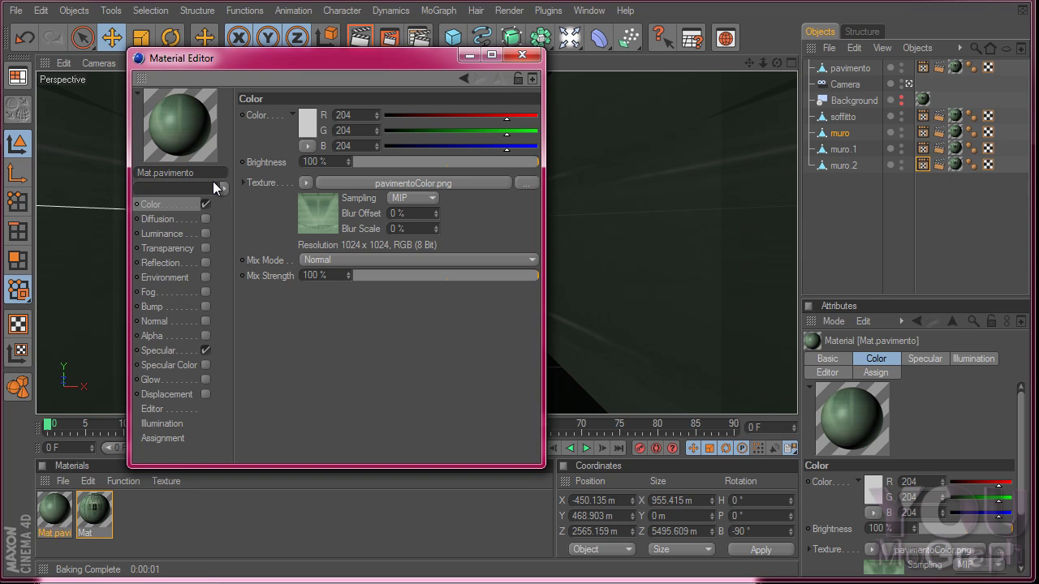
left_click(522, 54)
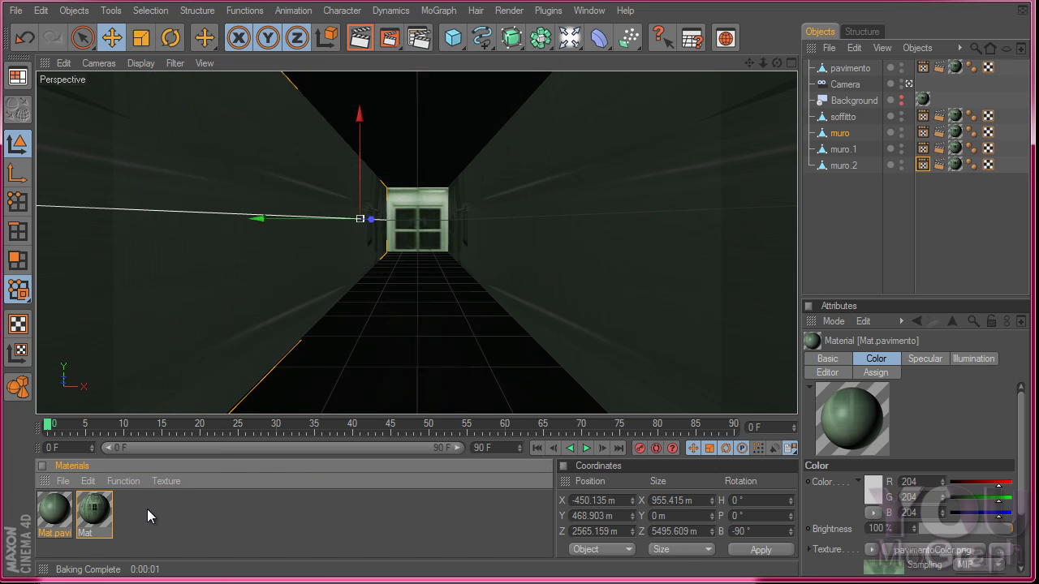
- Duplicate Mat.pavimento into copies and load soffittoColor.png into the ceiling copy
mouse_move(57, 517)
left_mouse_down("ctrl")
mouse_move(158, 539)
mouse_move(199, 523)
left_mouse_up("ctrl")
left_click_drag(138, 516, 251, 535, "ctrl")
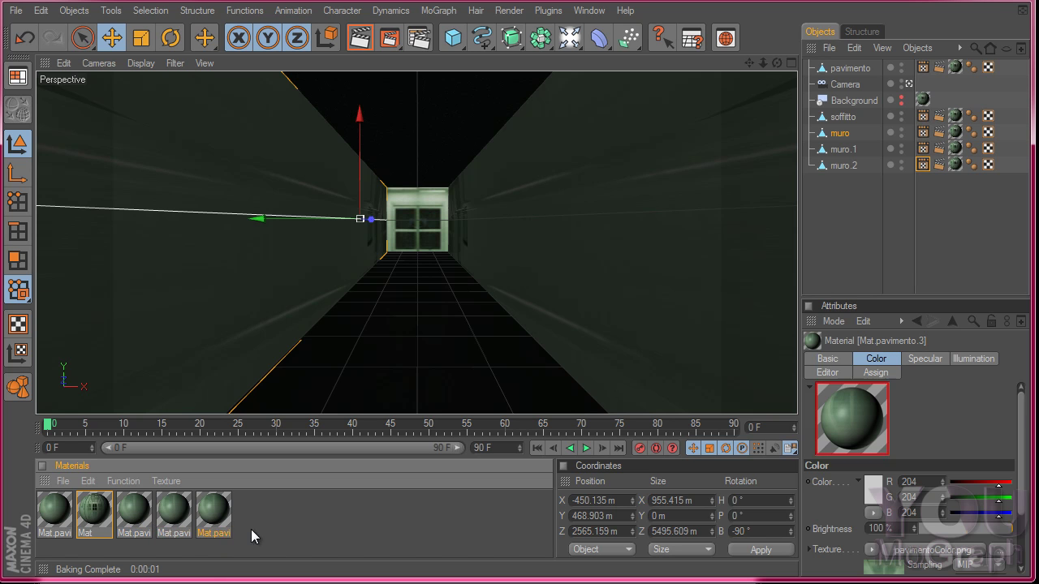
double_click(135, 510)
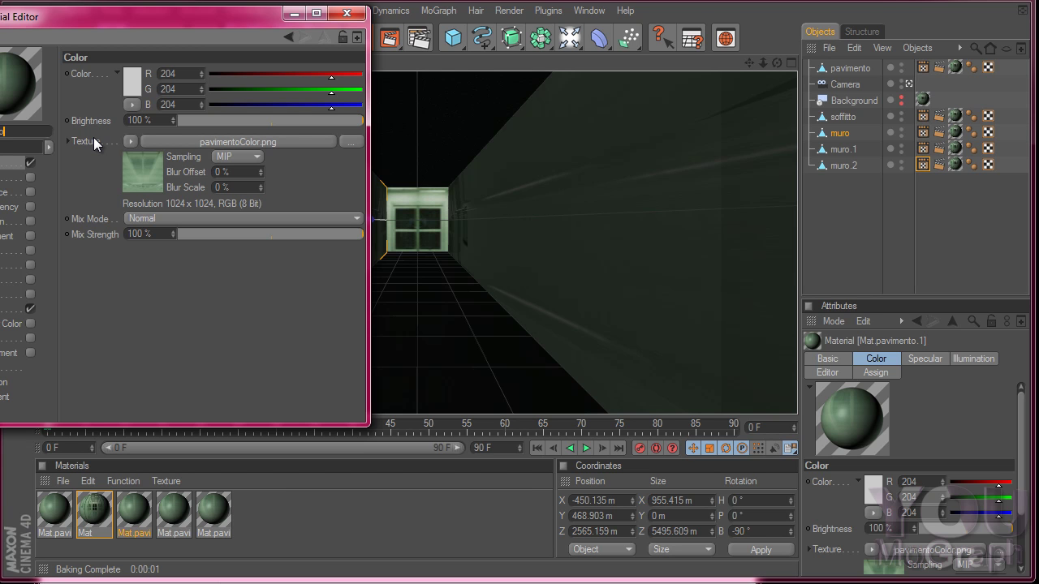
left_click(196, 141)
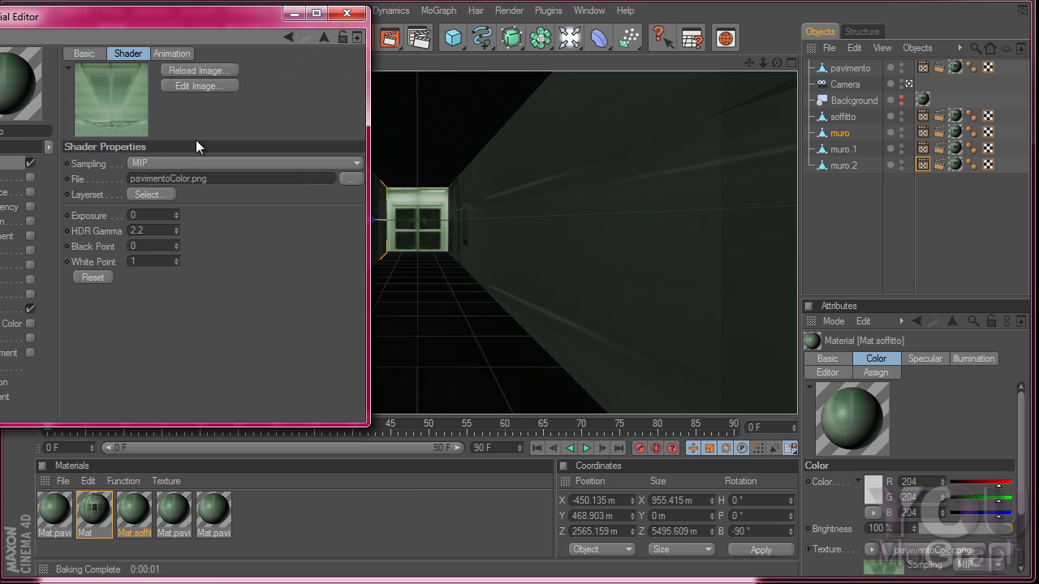
left_click(352, 179)
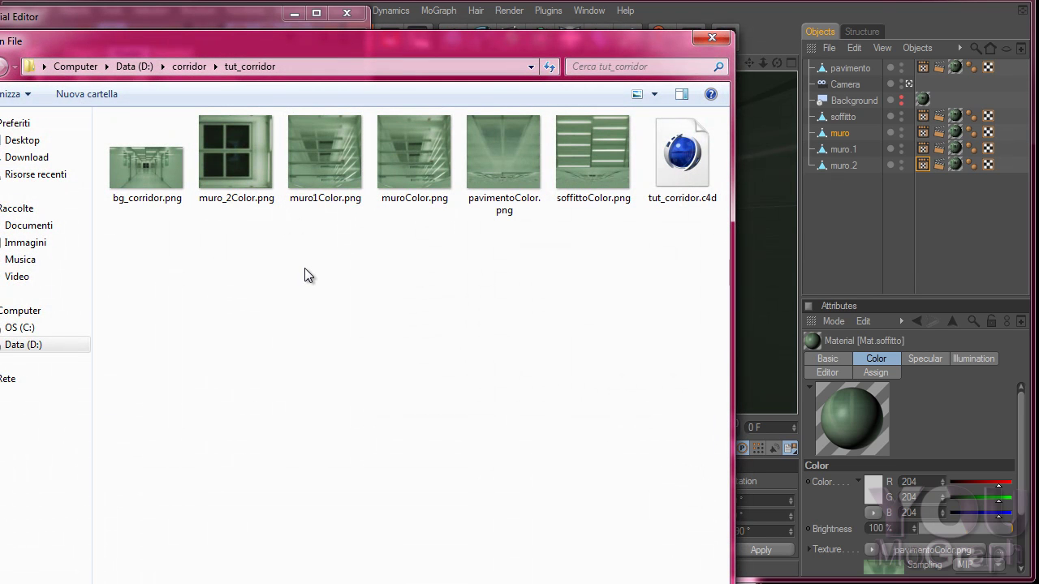
double_click(563, 152)
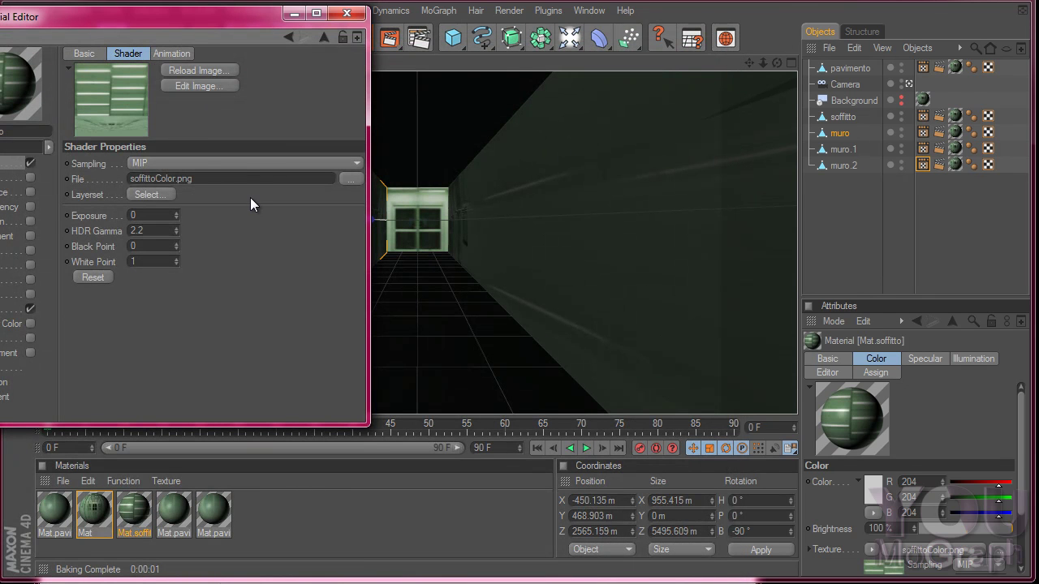
- Rename the next copy to Mat.muro and texture it with muroColor.png
left_click(180, 513)
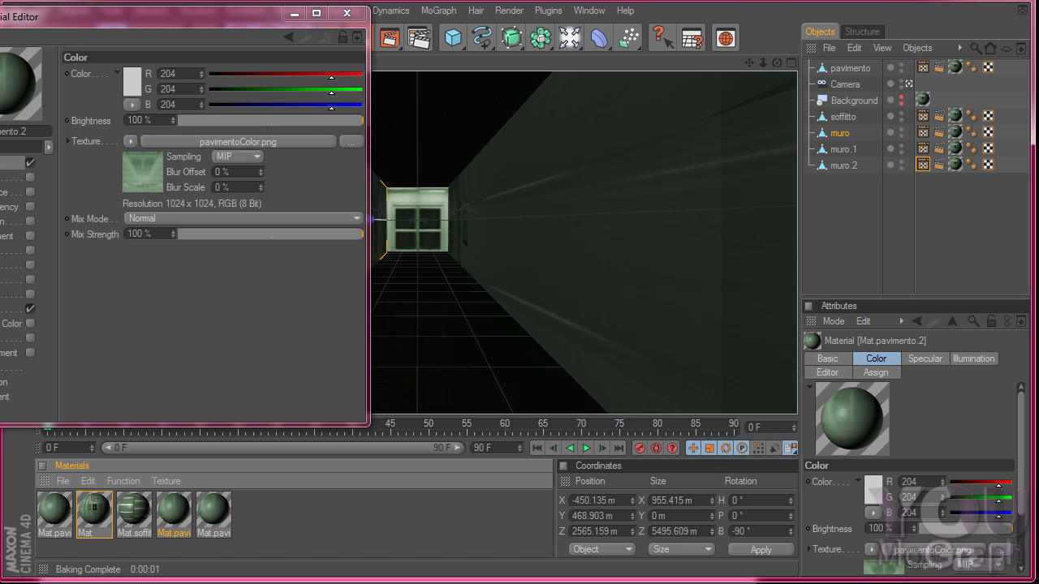
double_click(33, 131)
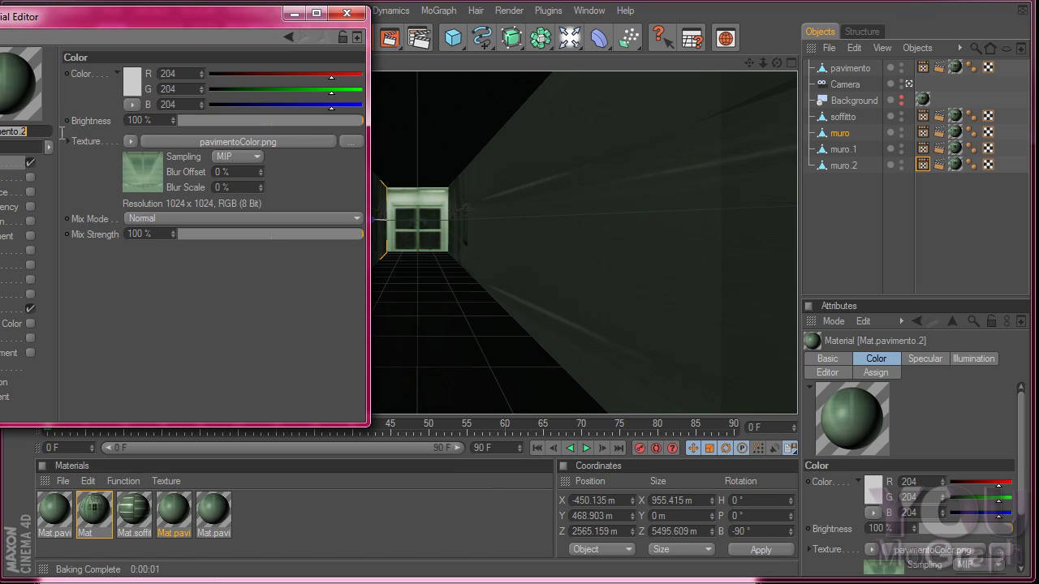
key("BackSpace")
key("Return")
left_click(243, 141)
left_click(355, 180)
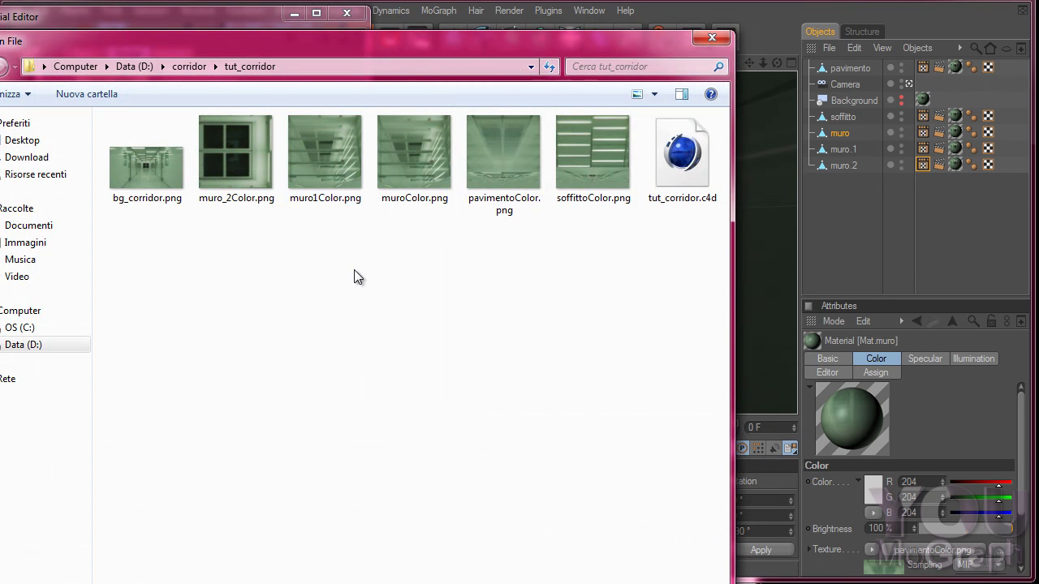
double_click(433, 155)
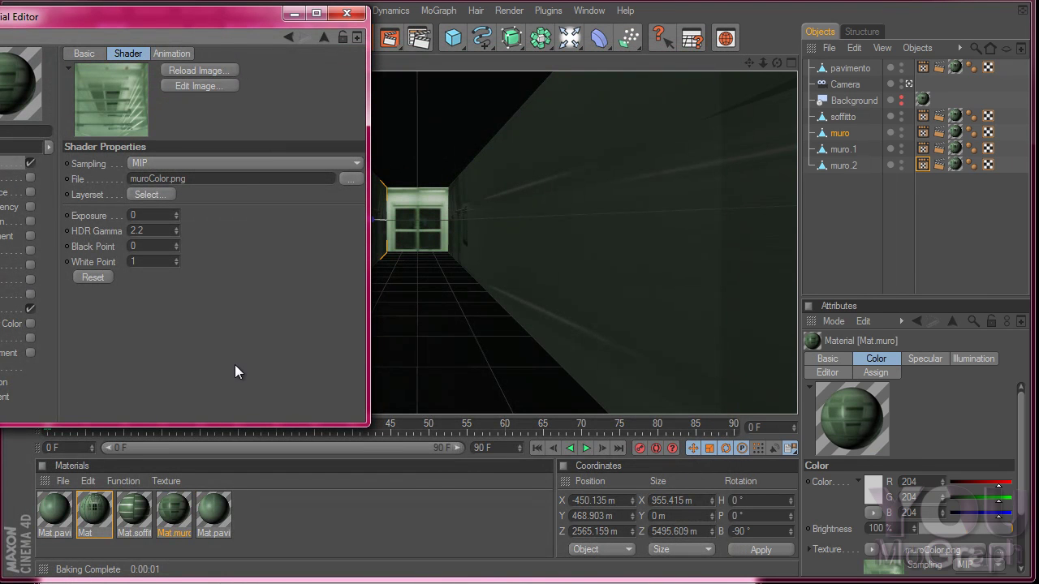
left_click(202, 510)
- Rename the last material copy and load muro1Color.png as its texture
left_click(39, 128)
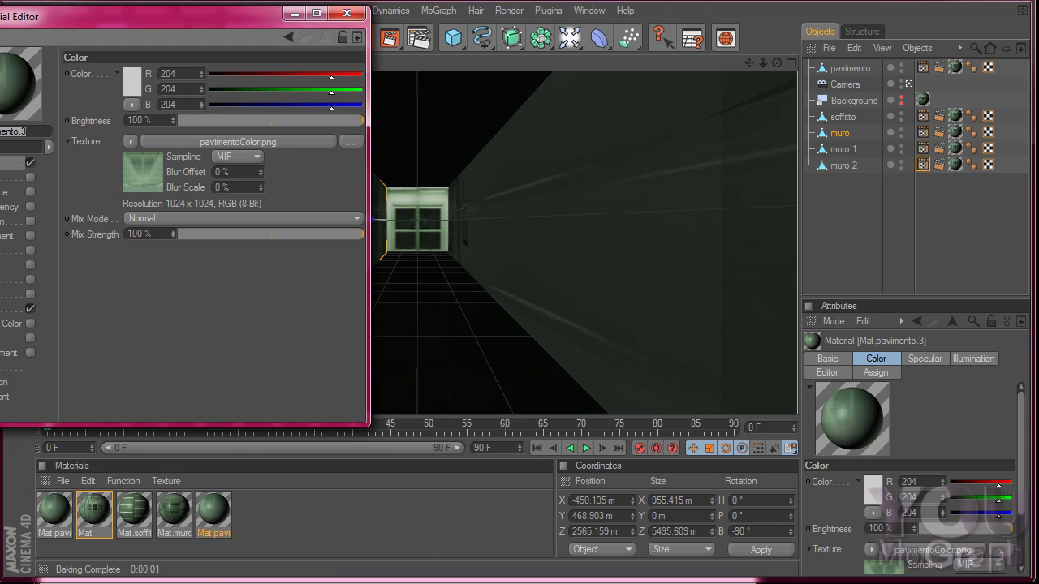
key("BackSpace")
left_click(189, 147)
left_click(347, 178)
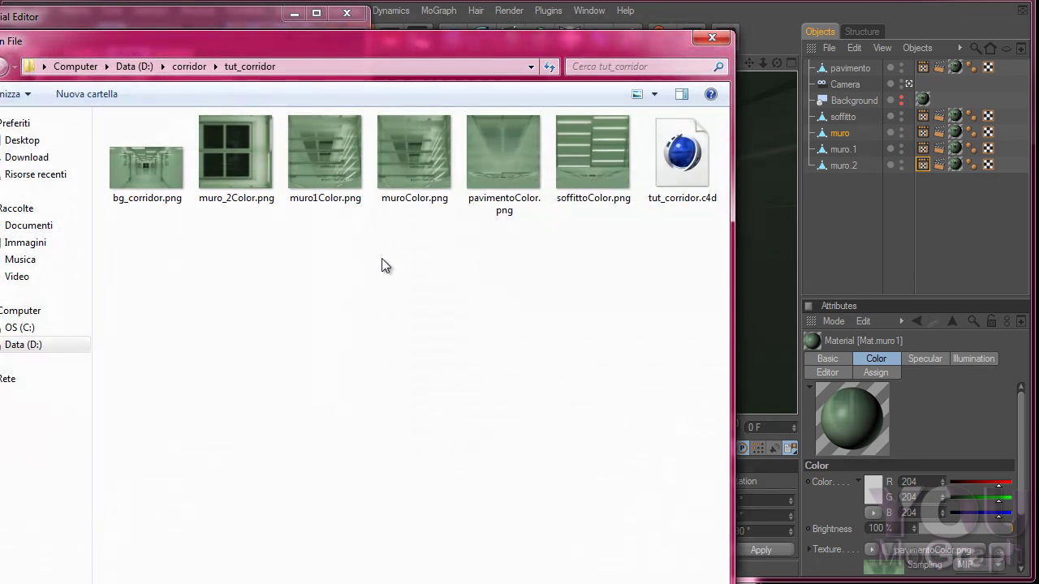
double_click(348, 169)
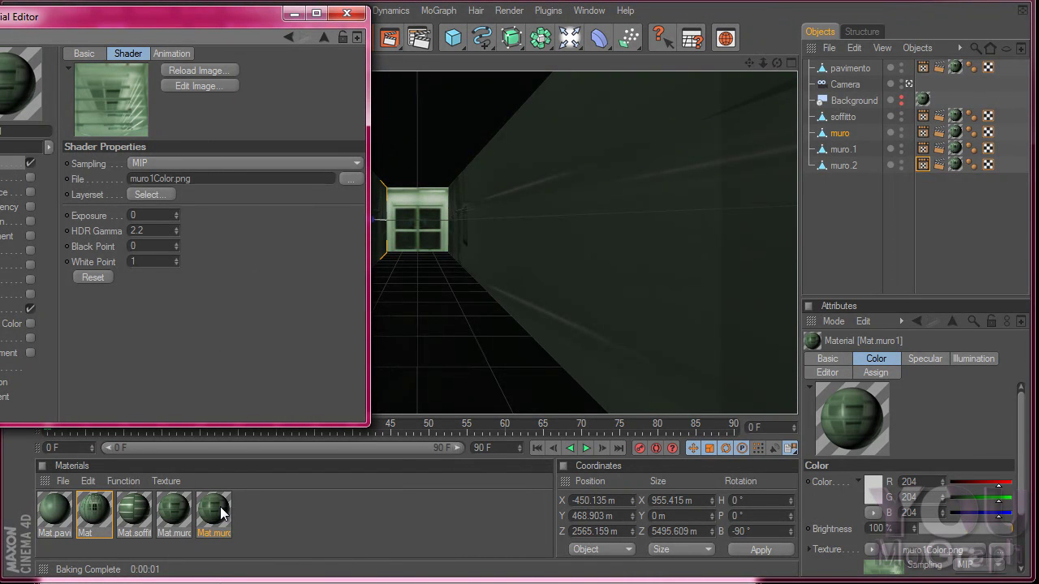
- Duplicate it as Mat.muro2 with muro_2Color.png as the colour texture
left_click_drag(220, 507, 251, 519, "ctrl")
double_click(47, 131)
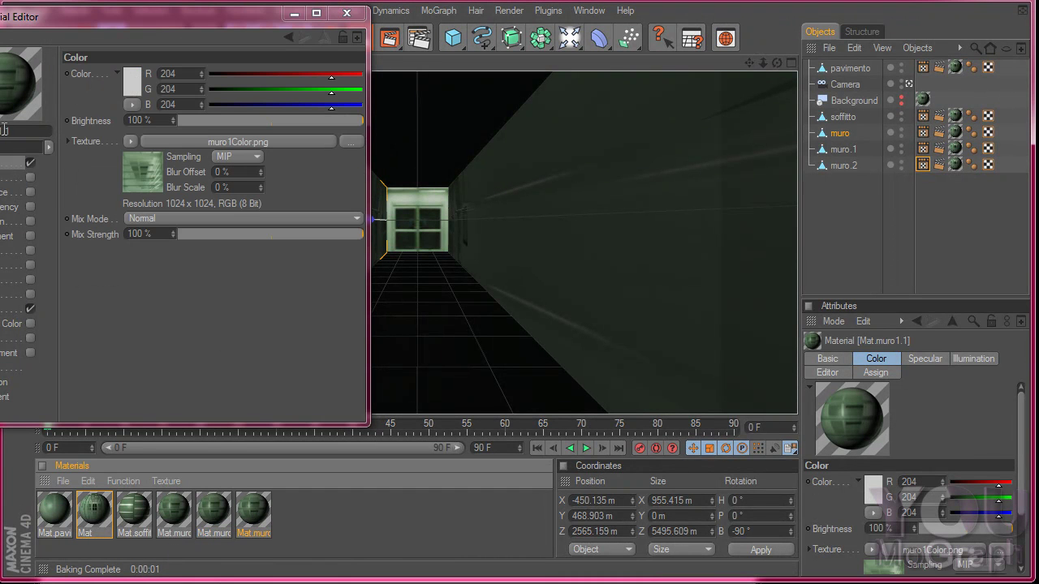
type("4")
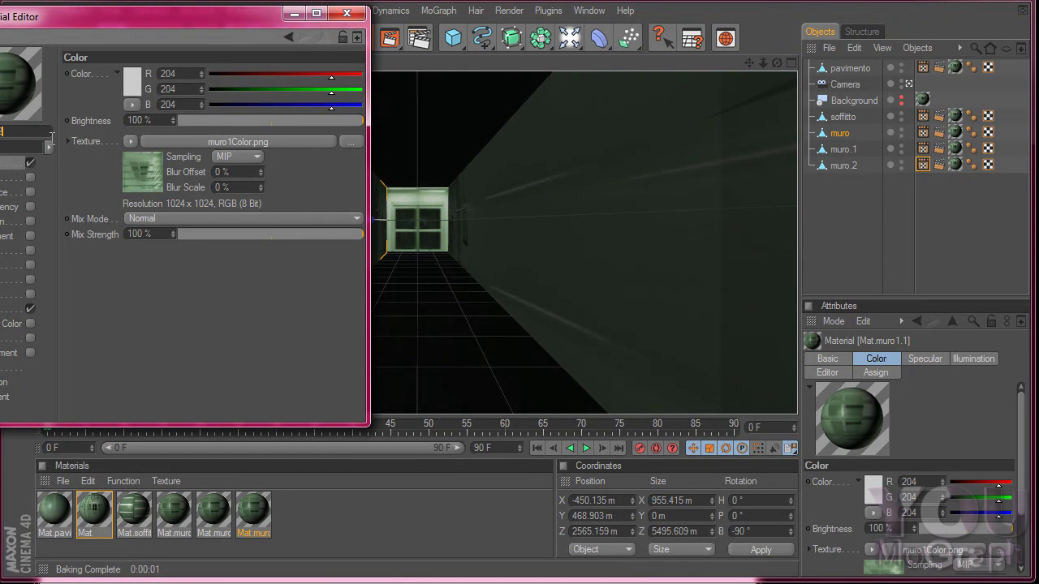
left_click(197, 143)
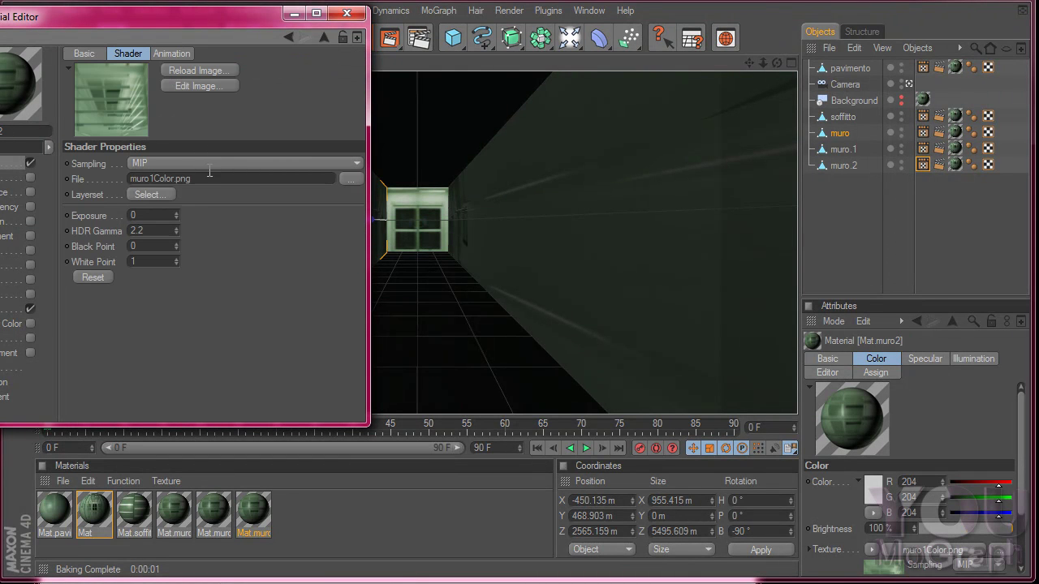
left_click(350, 179)
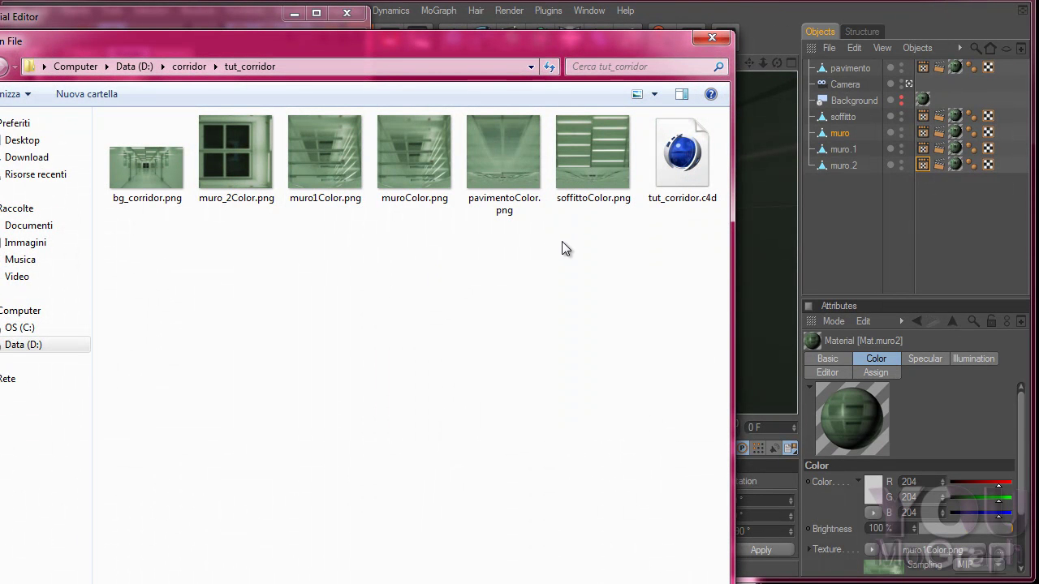
double_click(263, 157)
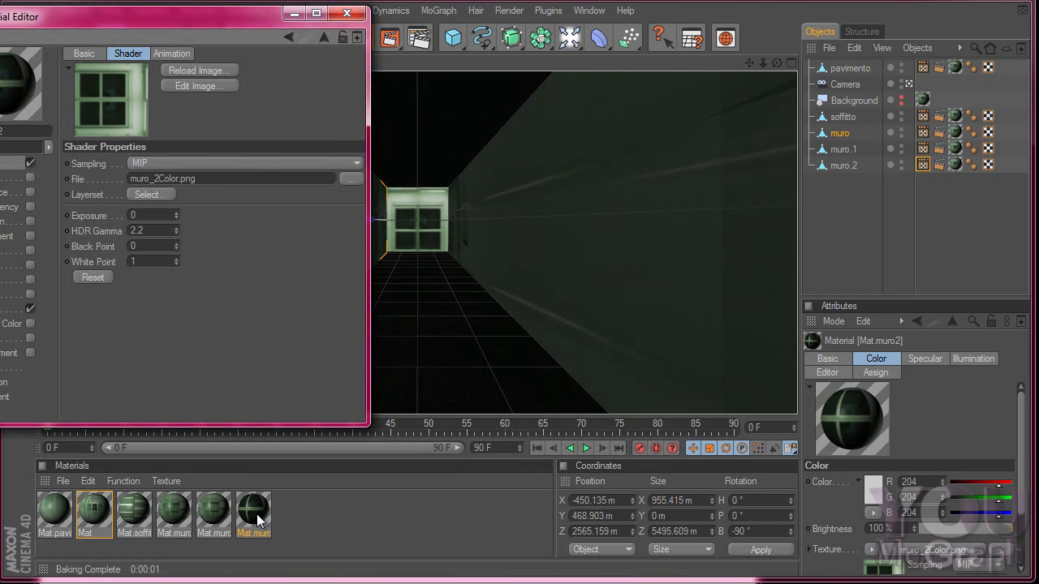
left_click(347, 12)
left_click(16, 10)
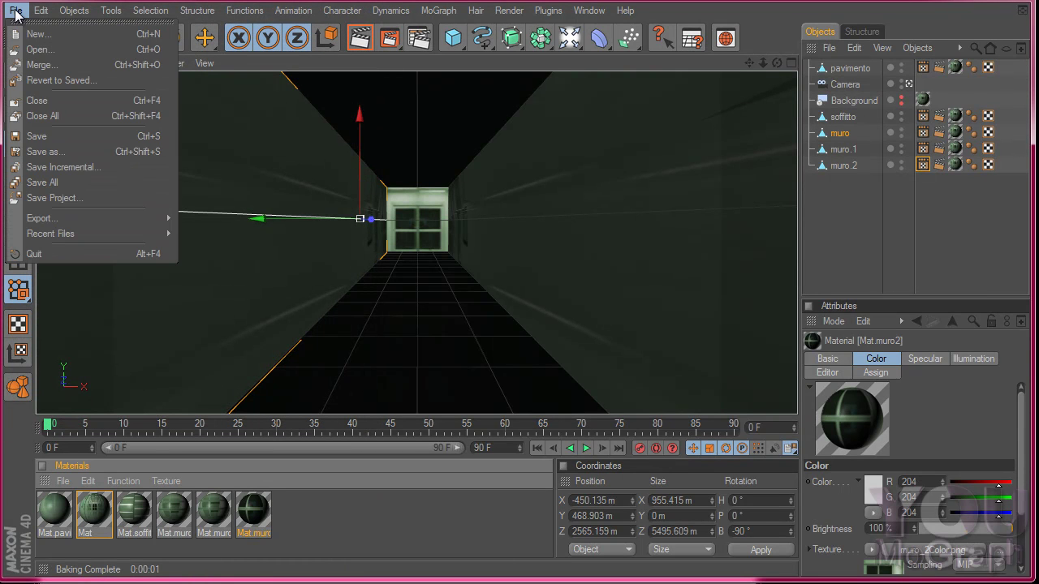
- Save the scene, apply Mat.pavimento to pavimento, and delete its camera-mapped Mat tag
left_click(78, 138)
left_click(472, 519)
left_click_drag(110, 524, 57, 508)
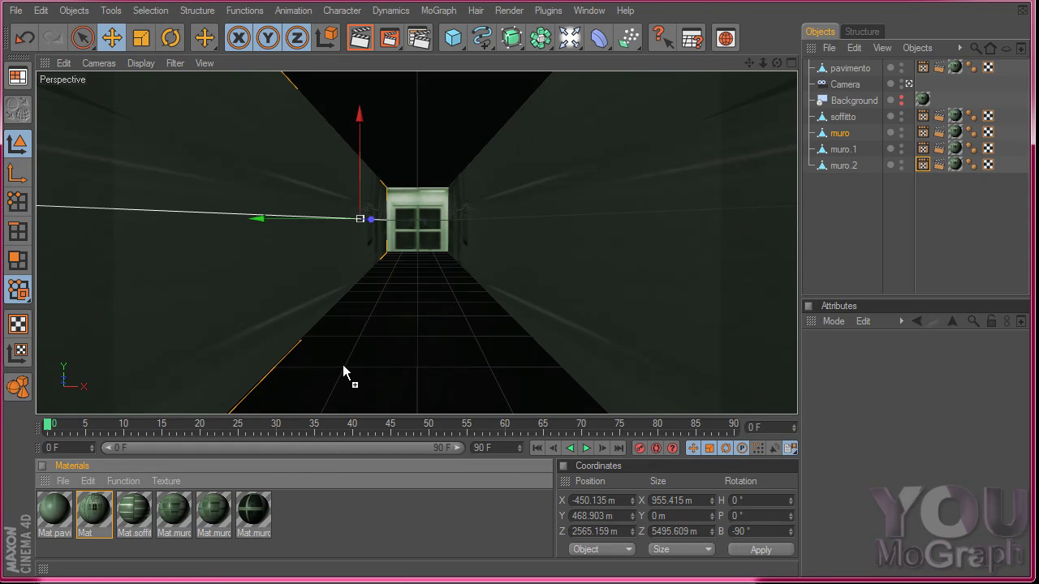
left_click_drag(53, 505, 849, 68)
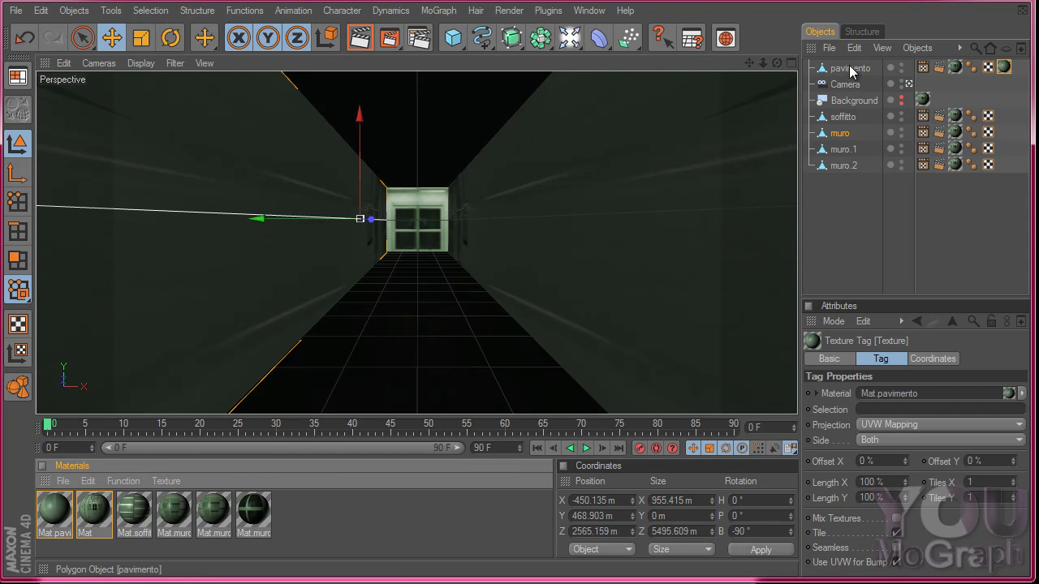
left_click(956, 68)
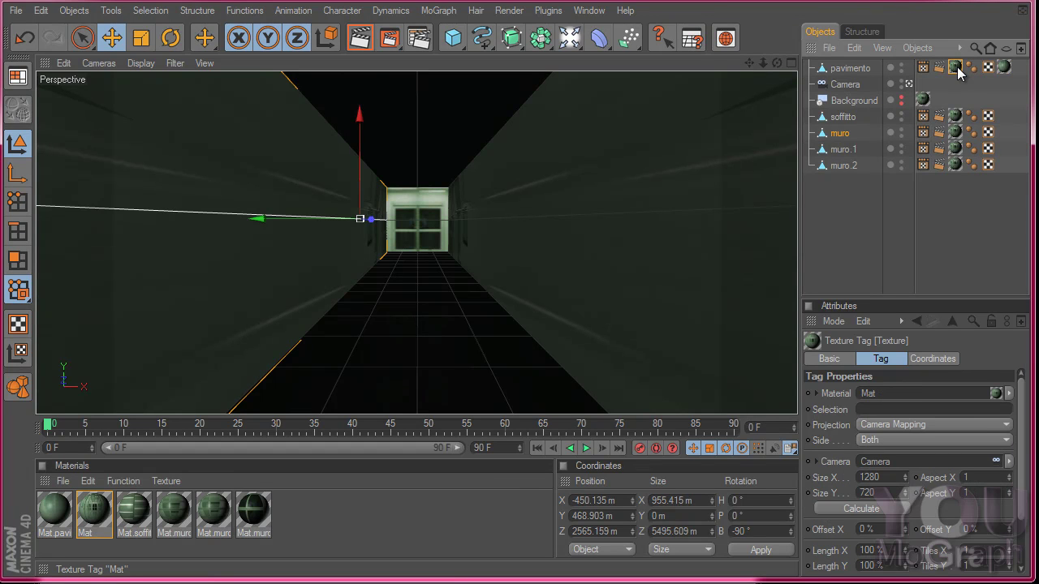
key("Delete")
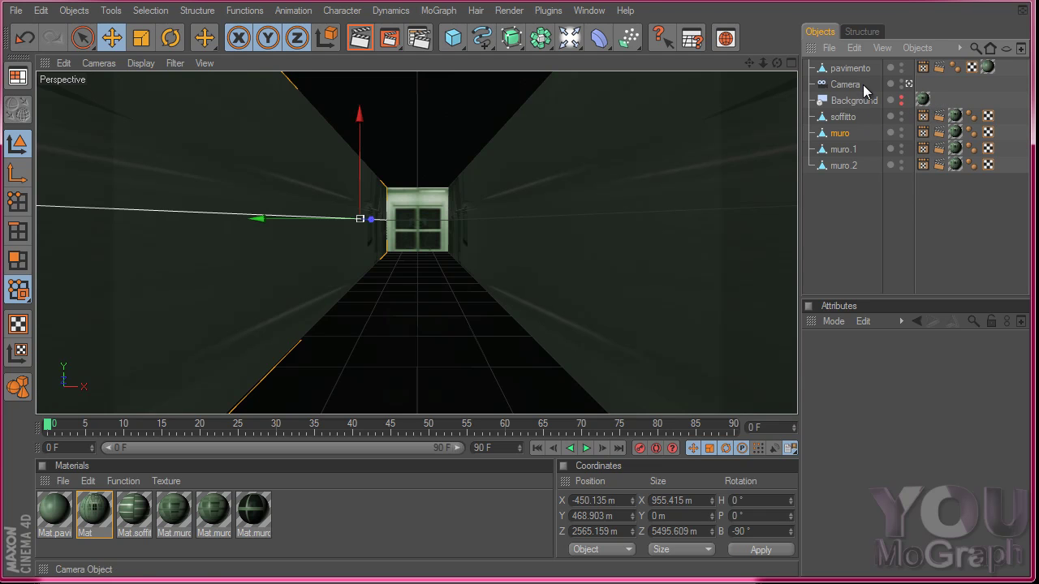
- Apply Mat.soffitto to soffitto and delete the ceiling's camera-mapped Mat tag
left_click(845, 119)
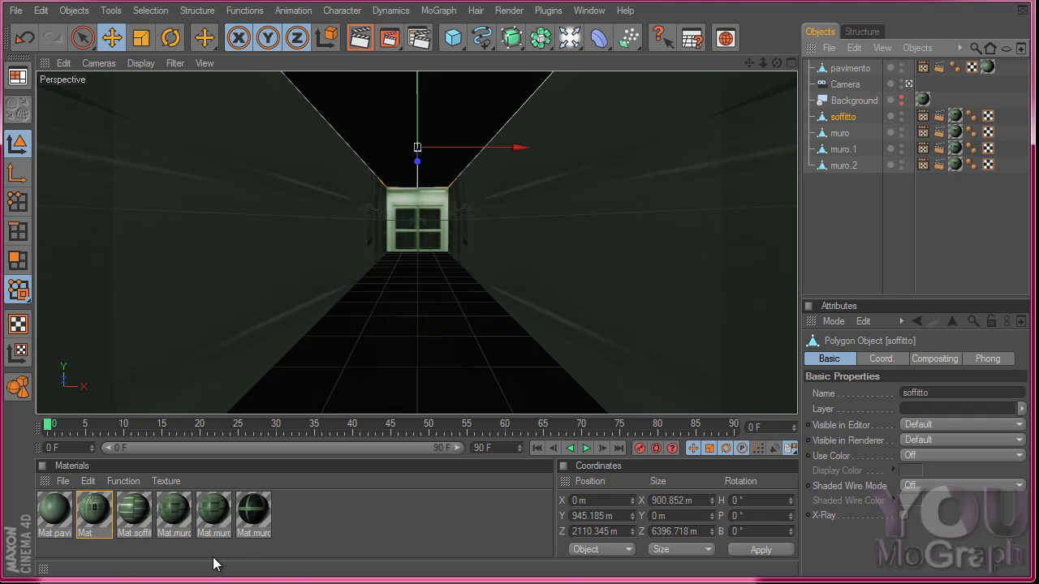
left_click_drag(138, 518, 845, 118)
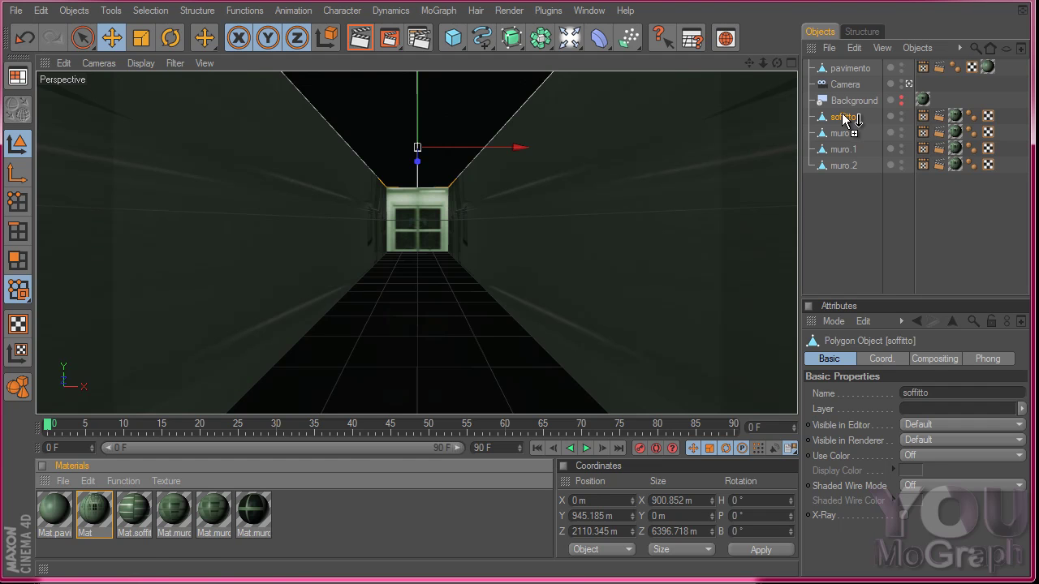
left_click(954, 118)
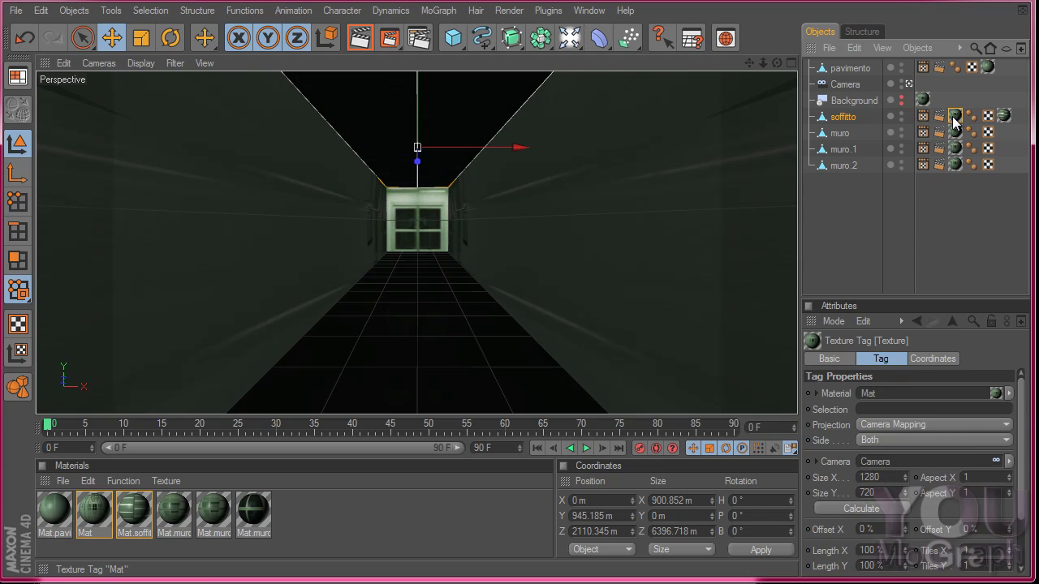
key("Delete")
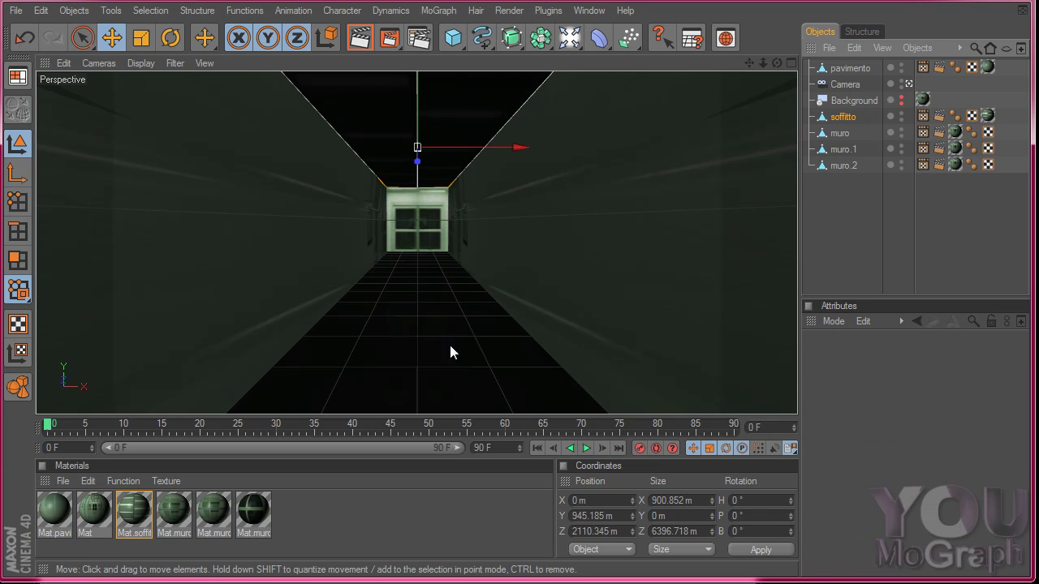
- Apply Mat.muro, Mat.muro1 and Mat.muro2 to the muro, muro.1 and muro.2 walls
left_click(839, 135)
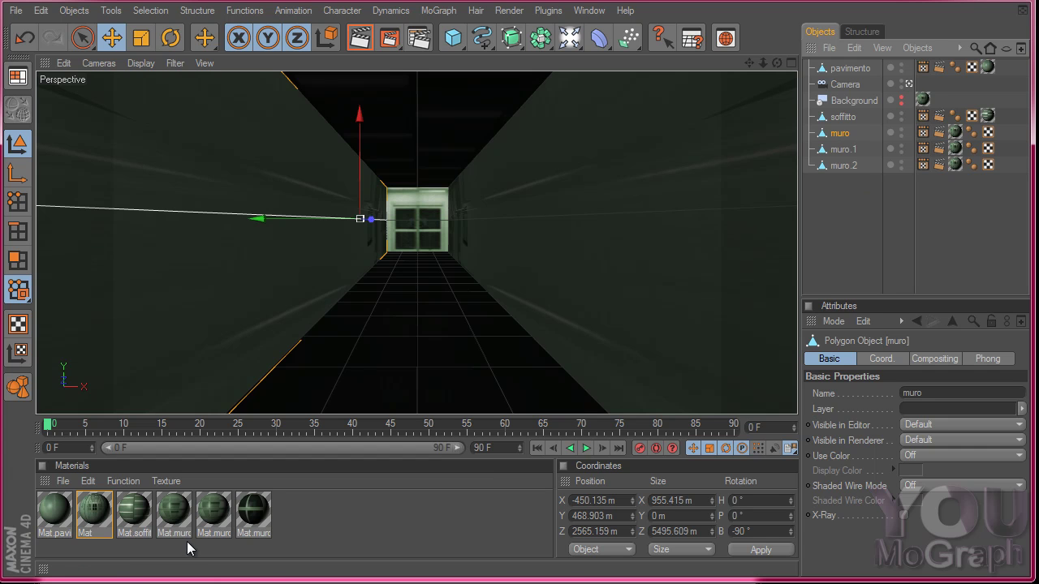
left_click_drag(173, 511, 840, 134)
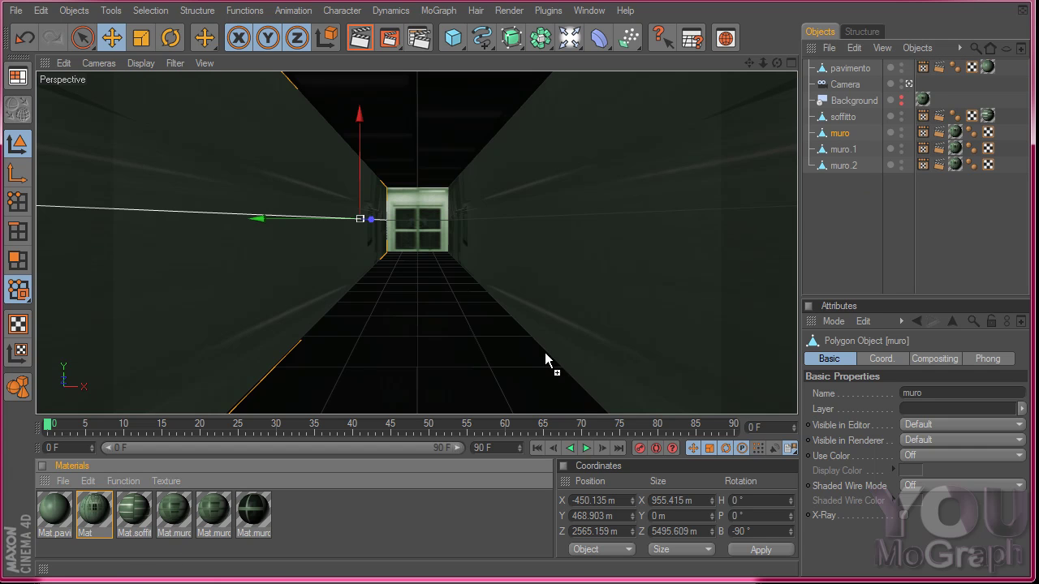
left_click(216, 508)
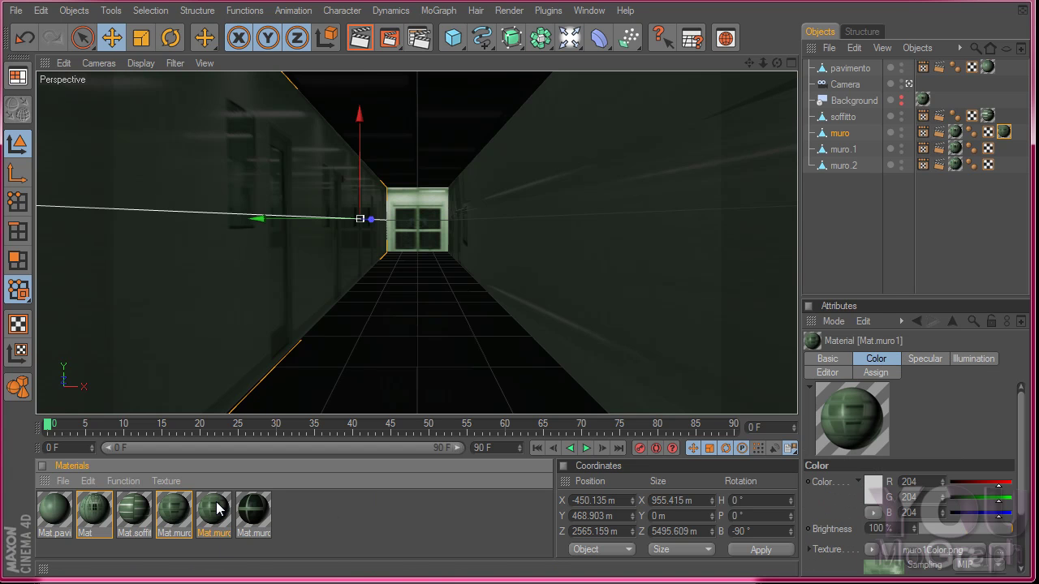
double_click(216, 508)
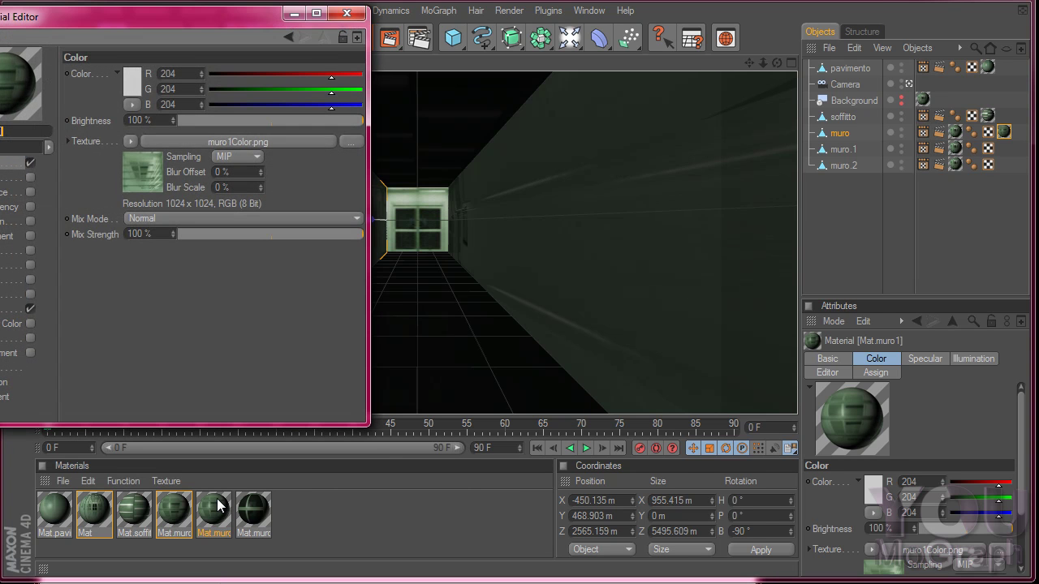
left_click(345, 14)
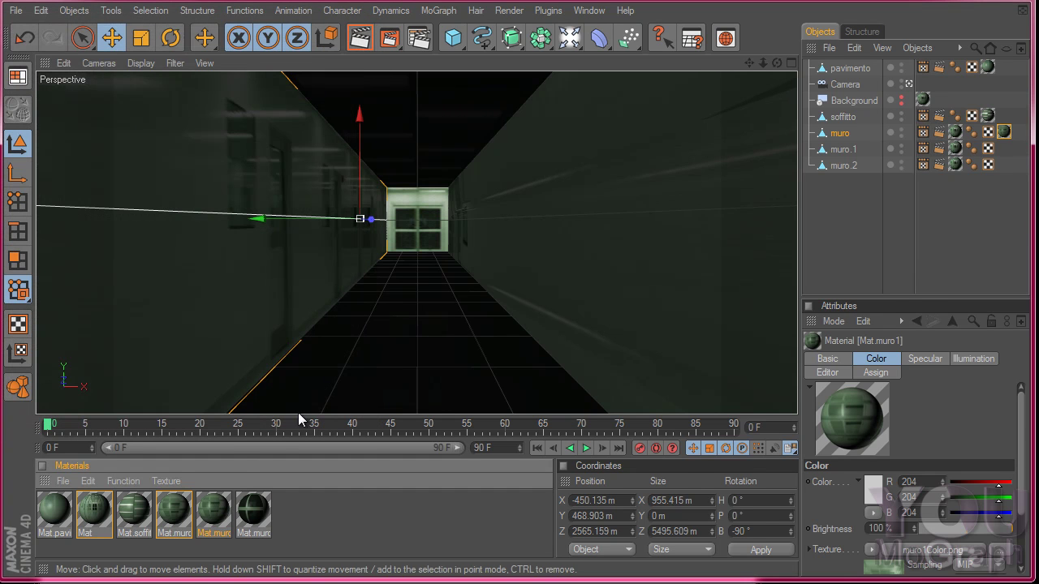
left_click_drag(215, 520, 845, 151)
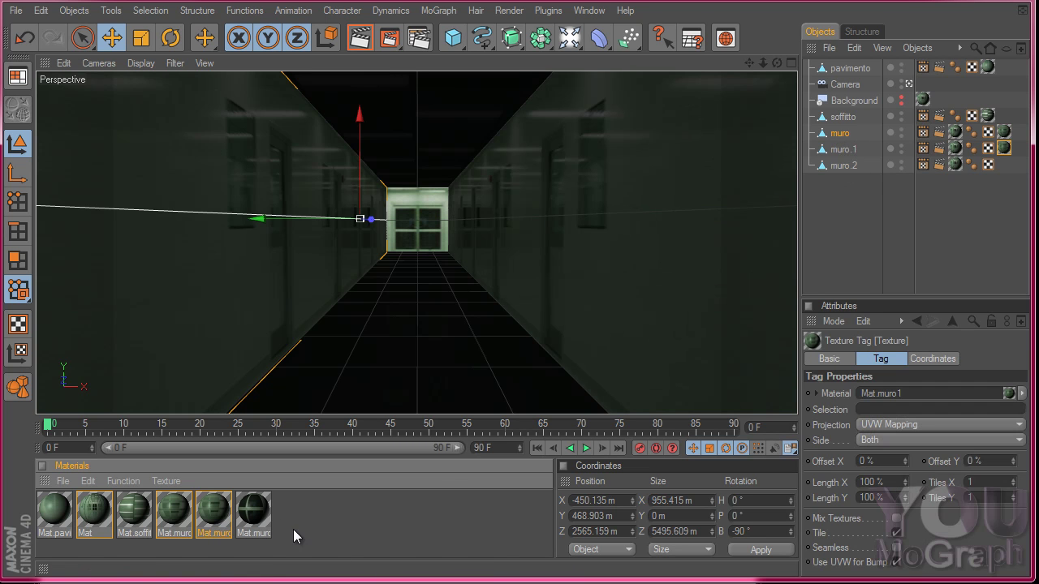
left_click_drag(730, 357, 846, 170)
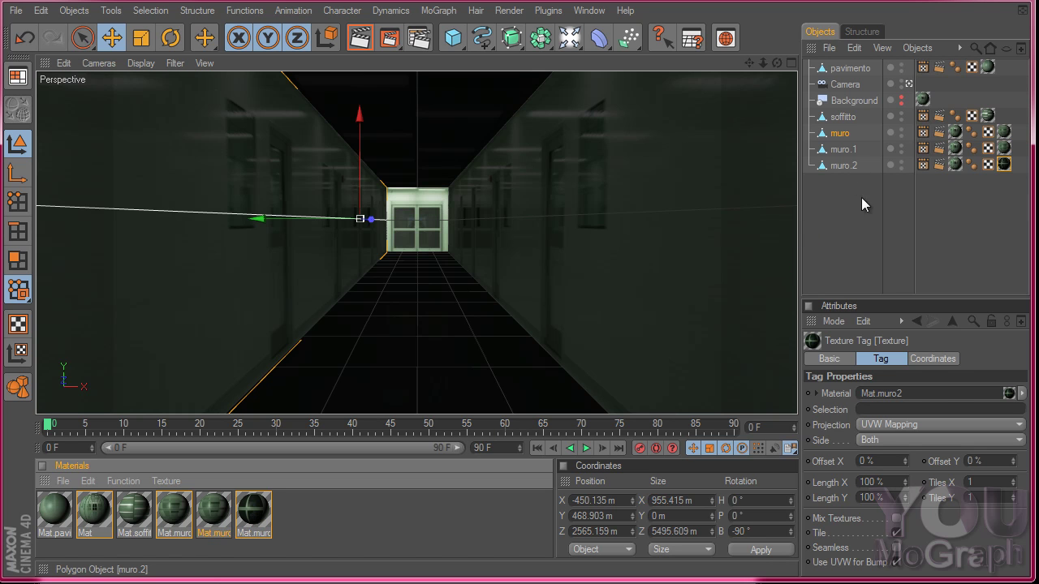
left_click(857, 207)
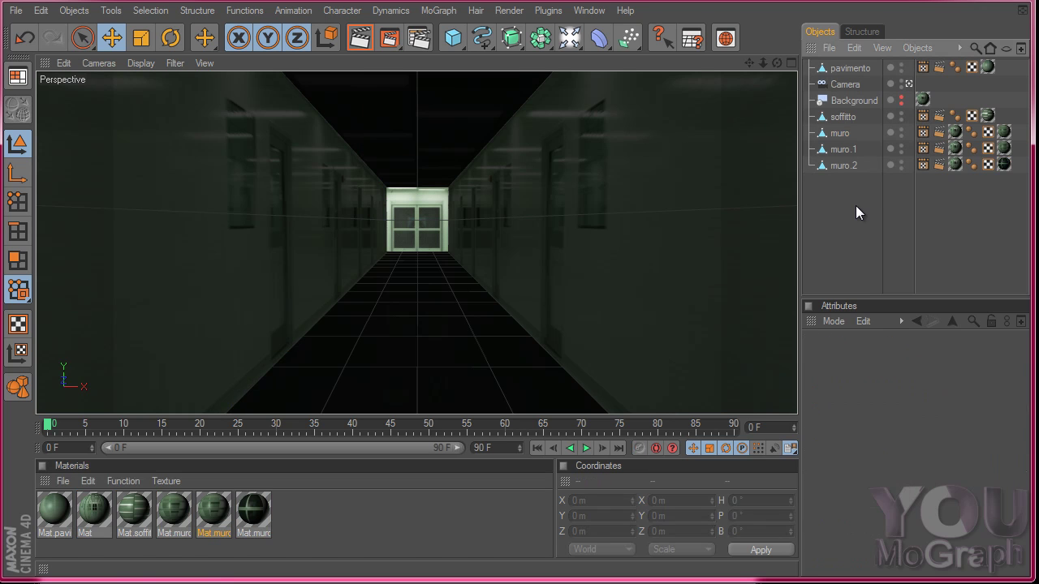
- Move a muro texture tag onto muro.2, undo the move, and clear the selection
left_click(956, 133)
left_click_drag(957, 164, 957, 165)
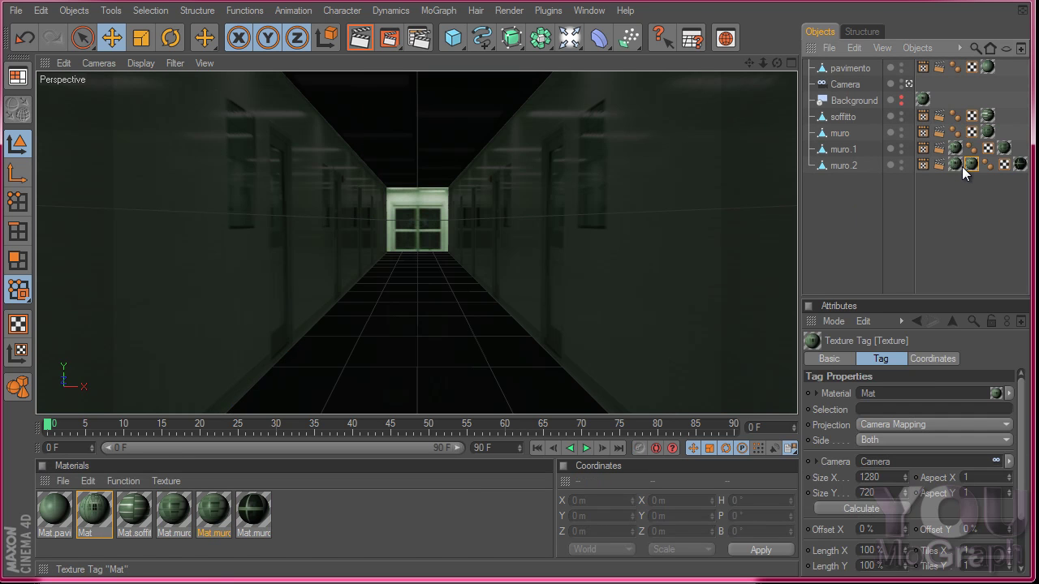
key("ctrl+z")
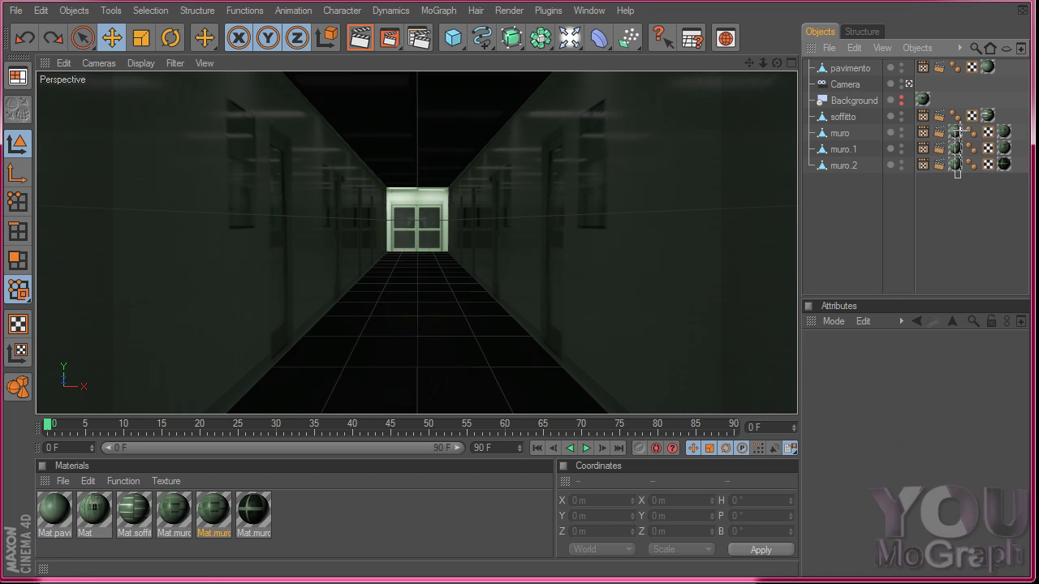
left_click_drag(958, 134, 973, 176)
left_click(972, 176)
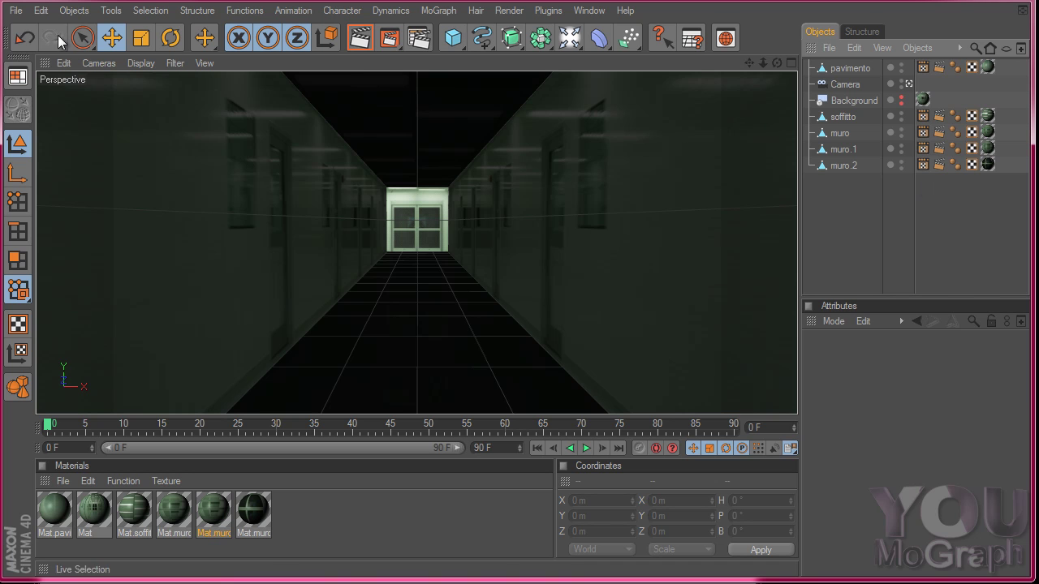
- Save the scene and render the corridor to the Picture Viewer
left_click(15, 9)
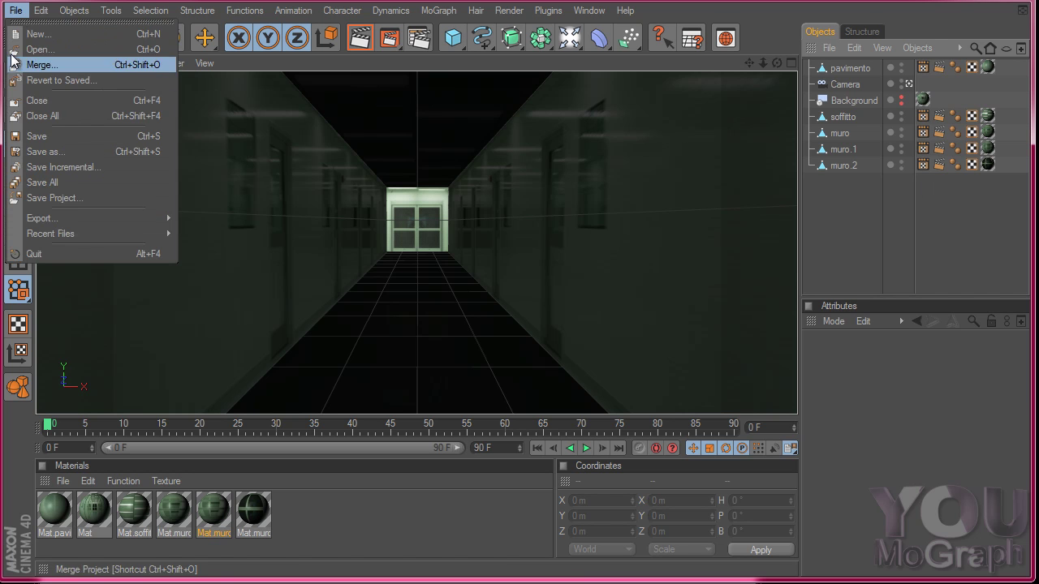
left_click(51, 134)
left_click(390, 40)
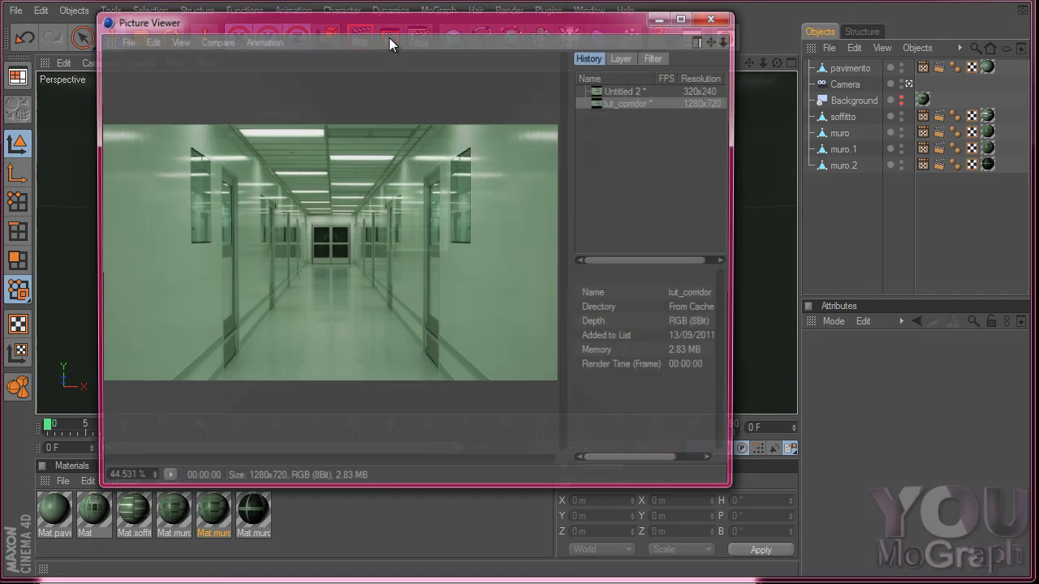